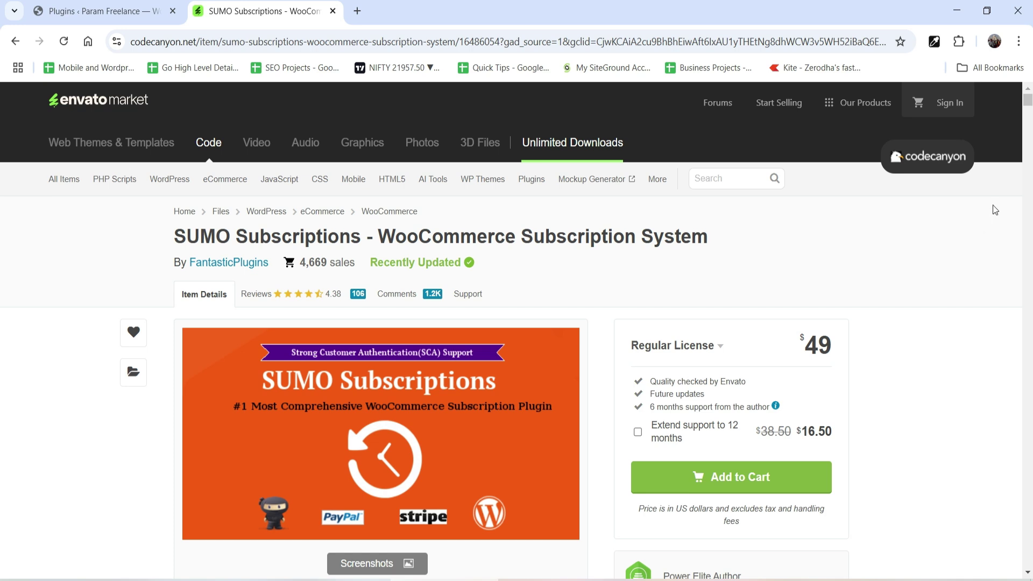
Examine the FEATURES list on the SUMO Subscriptions product page, including its renewal, coupon and payment method options.
drag(1027, 103, 1026, 158)
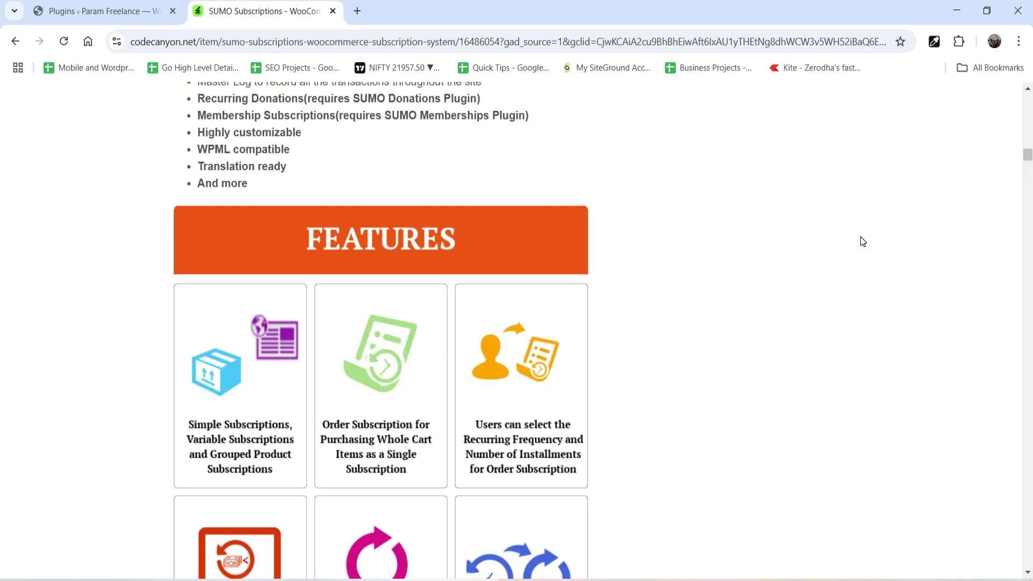
scroll(862, 242, down, 2)
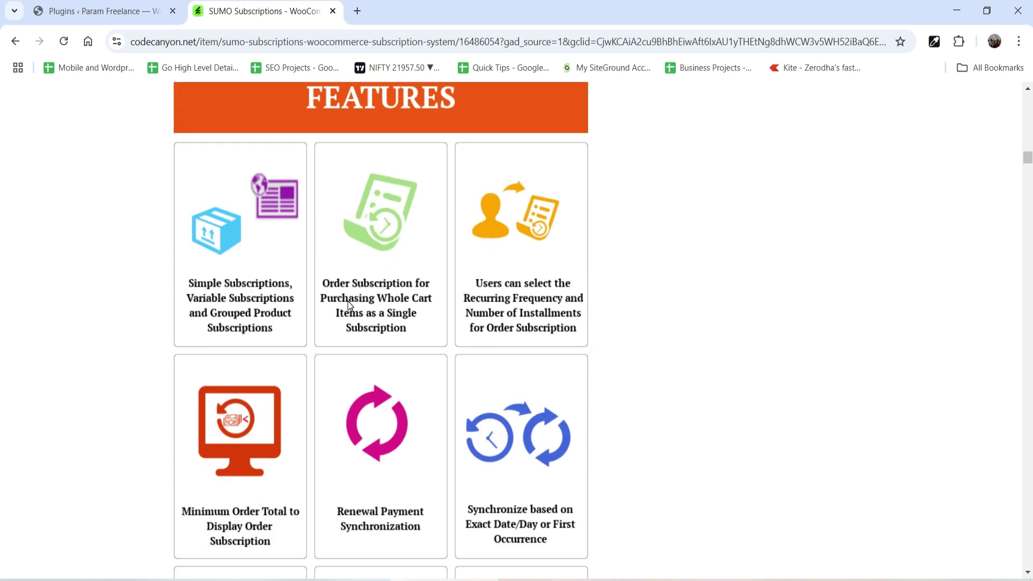
scroll(737, 276, down, 2)
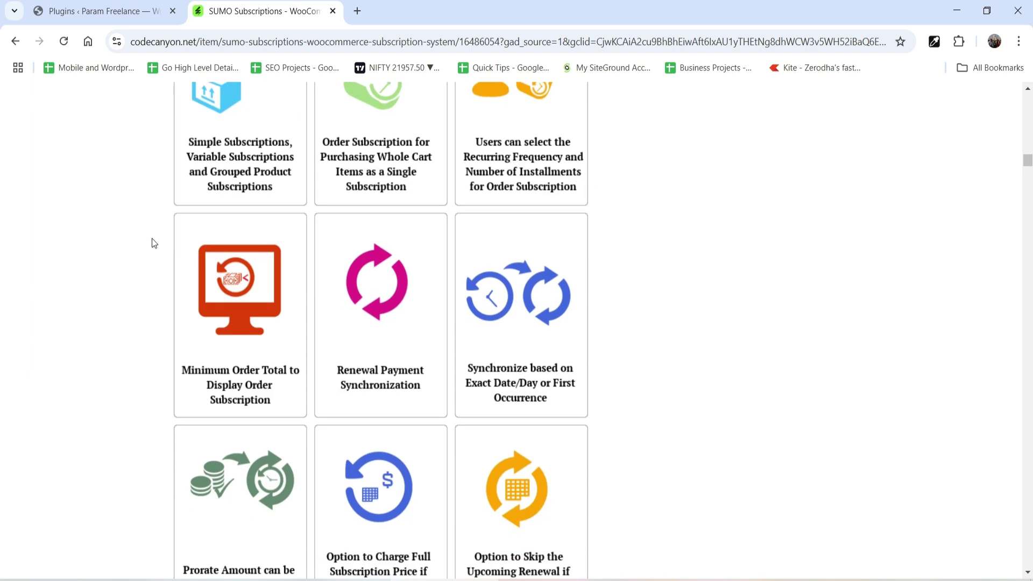
scroll(152, 240, down, 2)
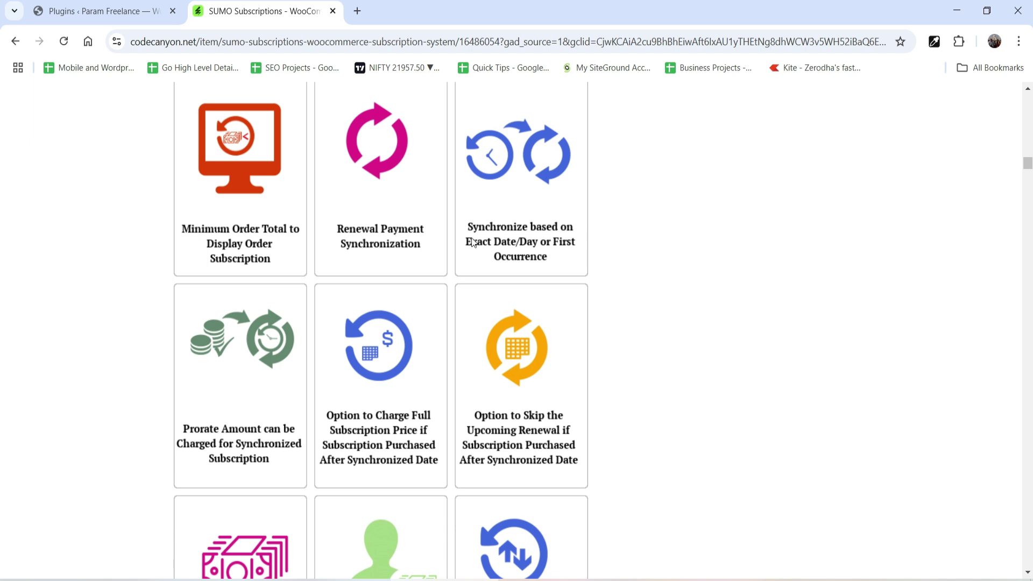
scroll(894, 386, down, 3)
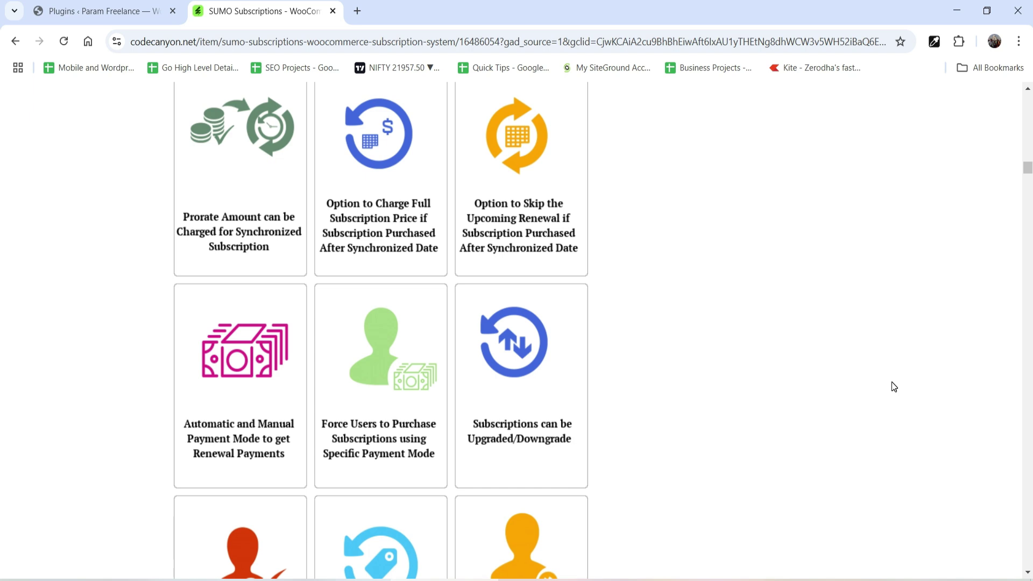
scroll(894, 386, down, 4)
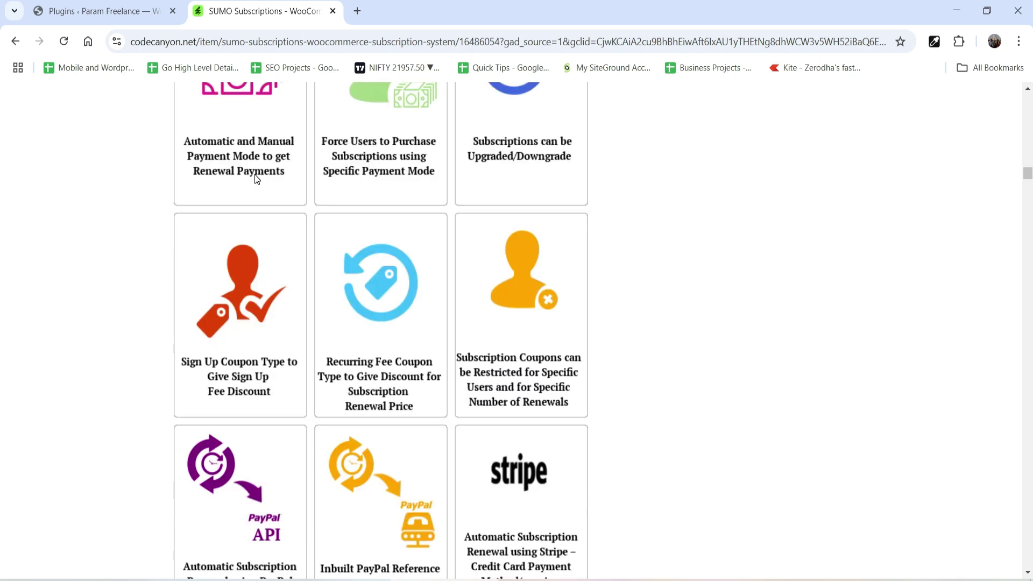
scroll(41, 221, down, 2)
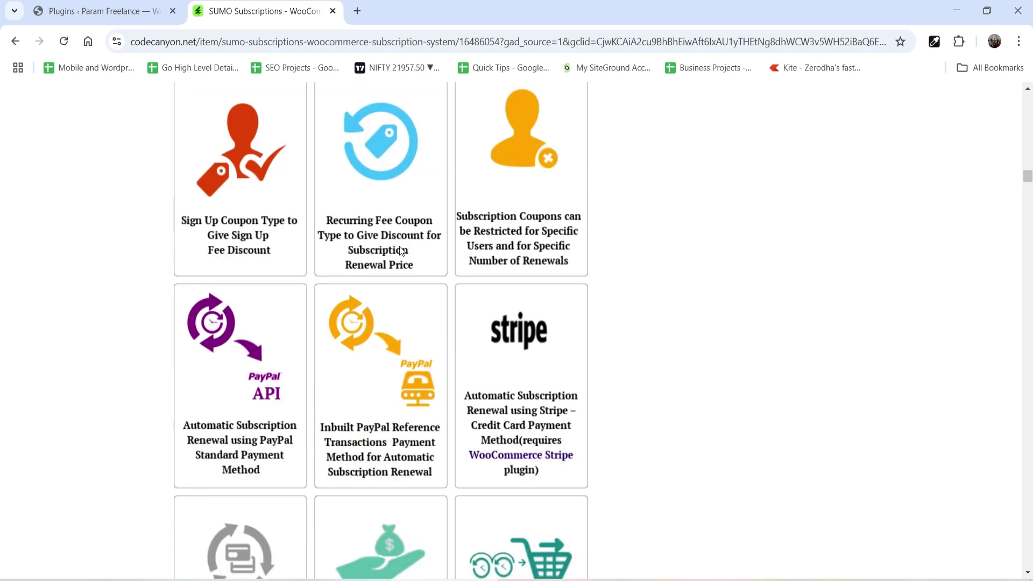
scroll(700, 307, down, 1)
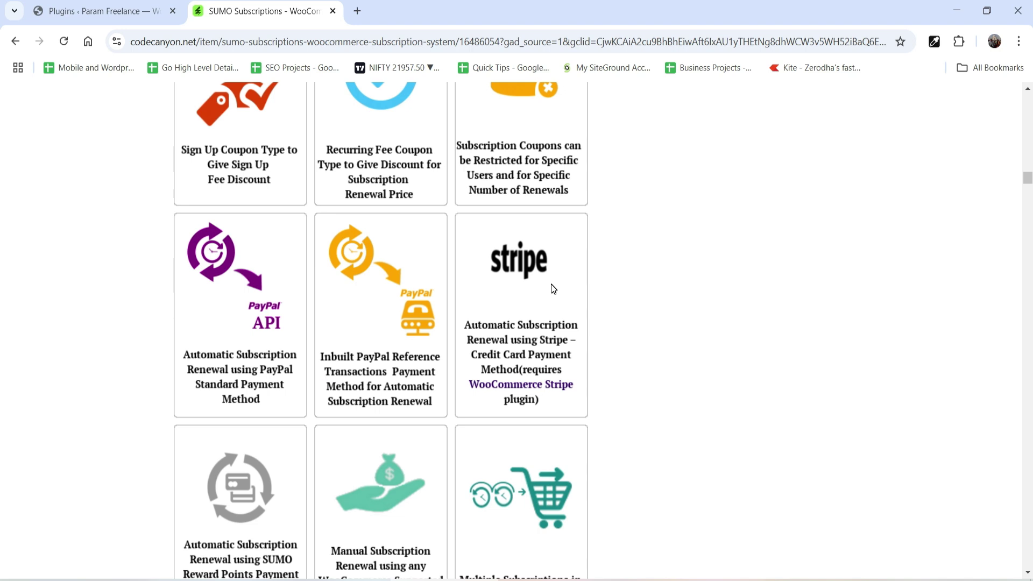
scroll(776, 288, down, 8)
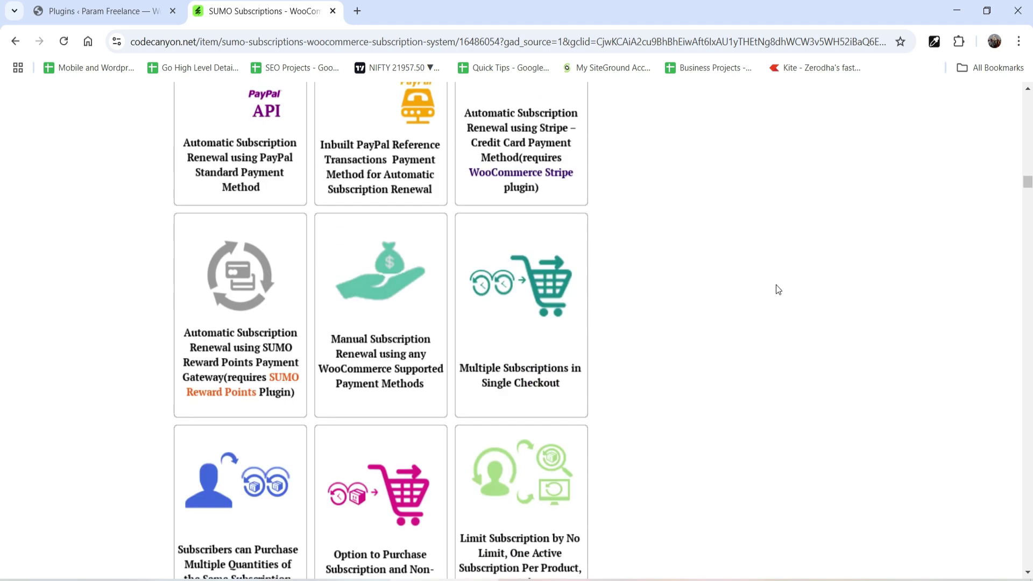
scroll(762, 293, down, 8)
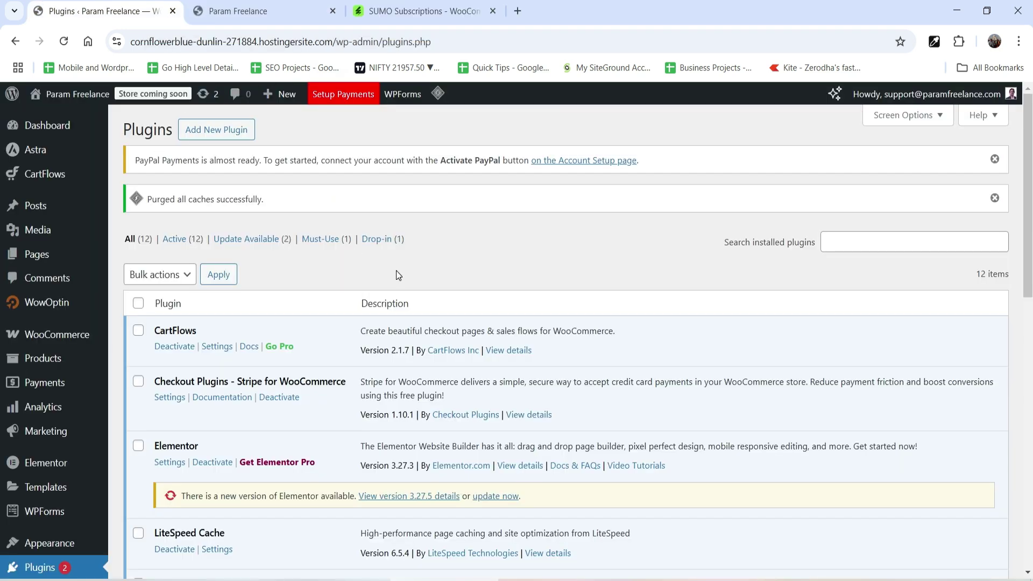
Look at the store's home page, open the Add New Plugin page in WordPress, and revisit the SUMO Subscriptions product page.
click(270, 9)
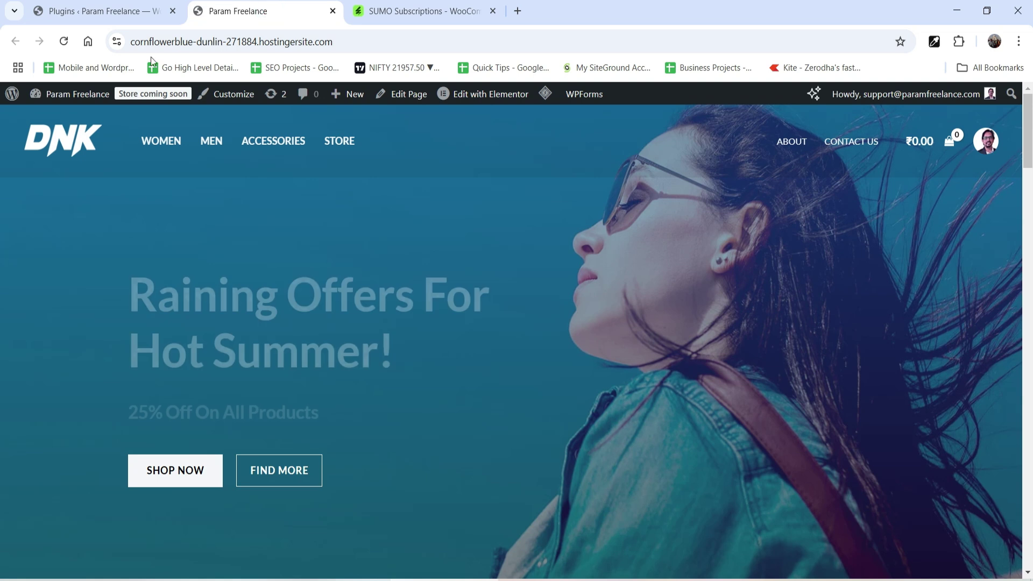
click(94, 11)
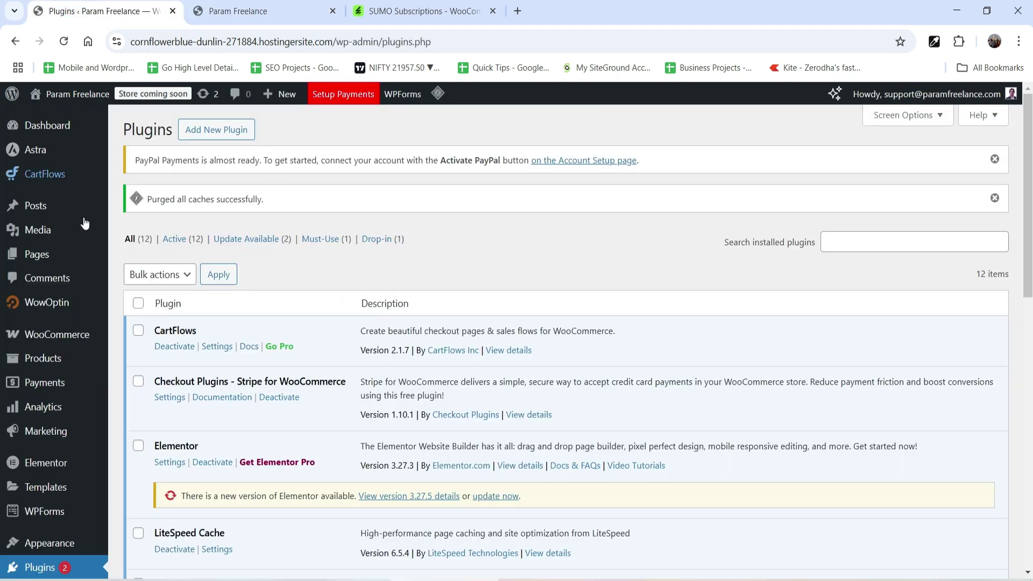
scroll(81, 220, down, 1)
click(48, 544)
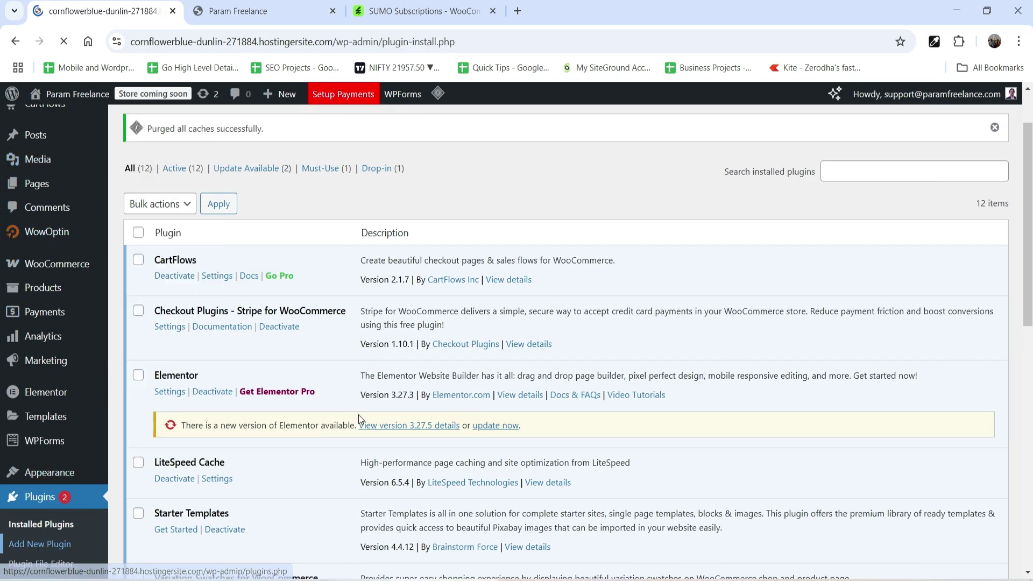
click(417, 10)
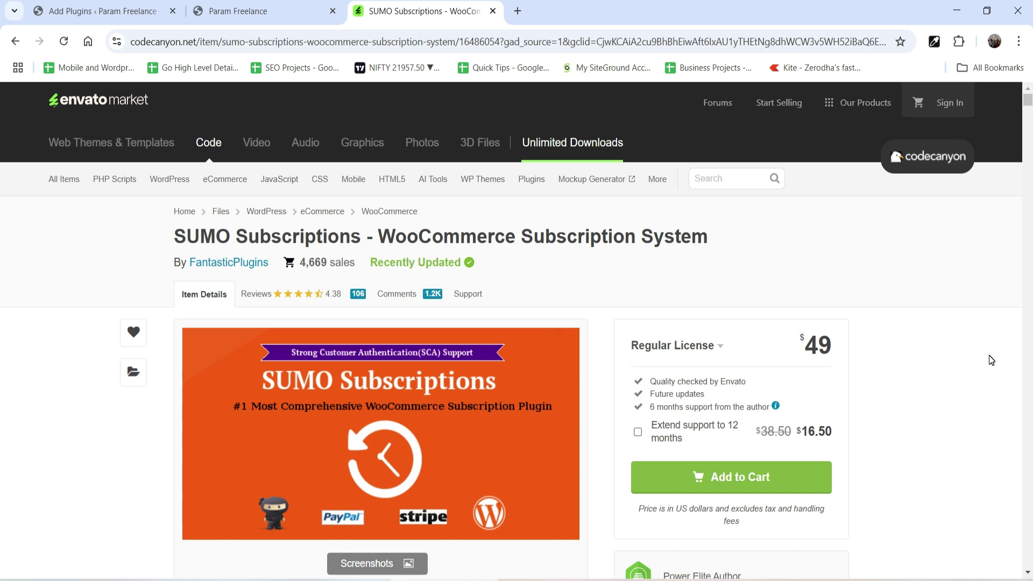
click(102, 13)
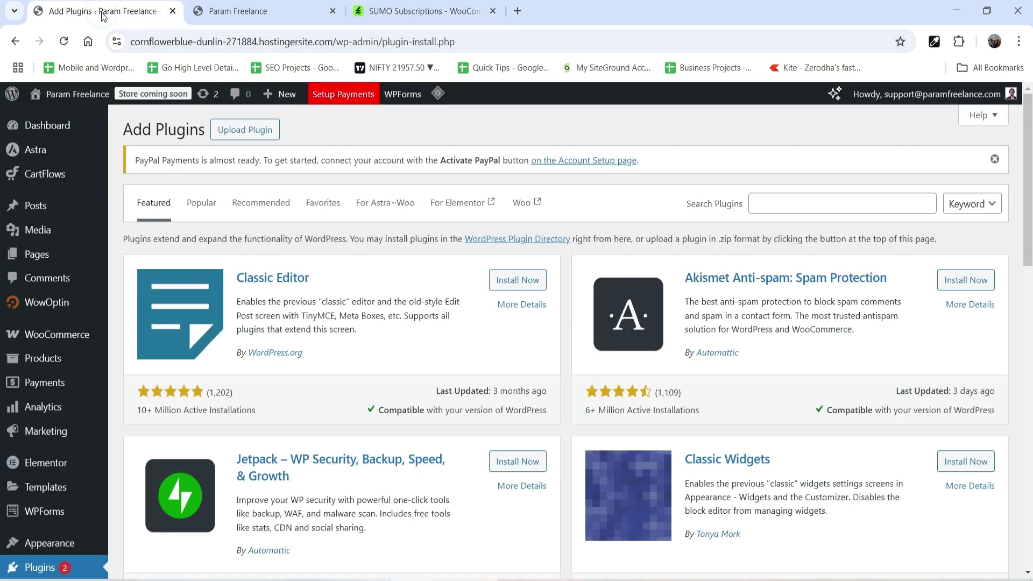
Upload the sumosubscriptions ZIP from the extracted sumosubscriptions_15.9.0 folder on the Desktop, then install and activate the plugin.
click(257, 135)
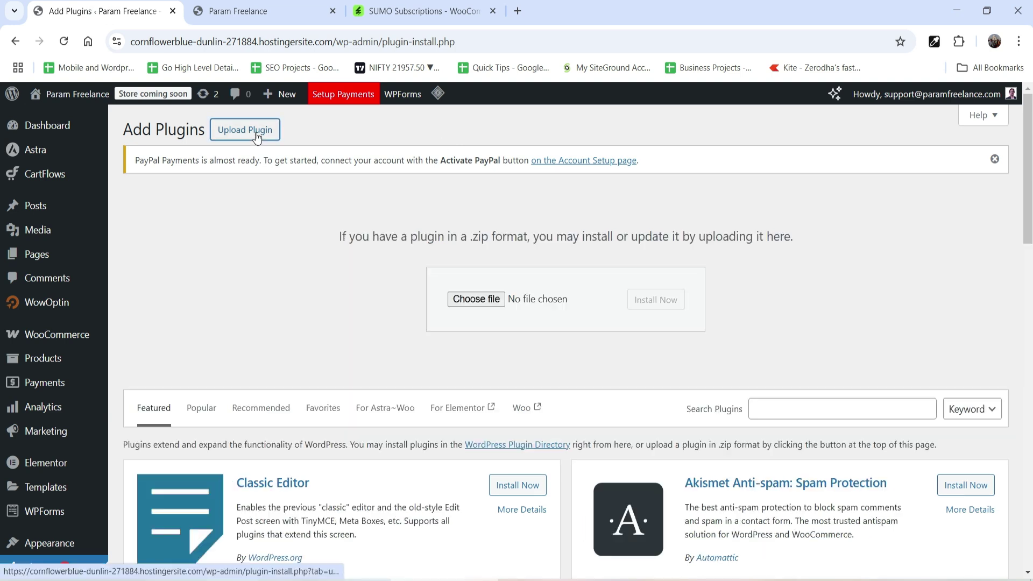
click(479, 299)
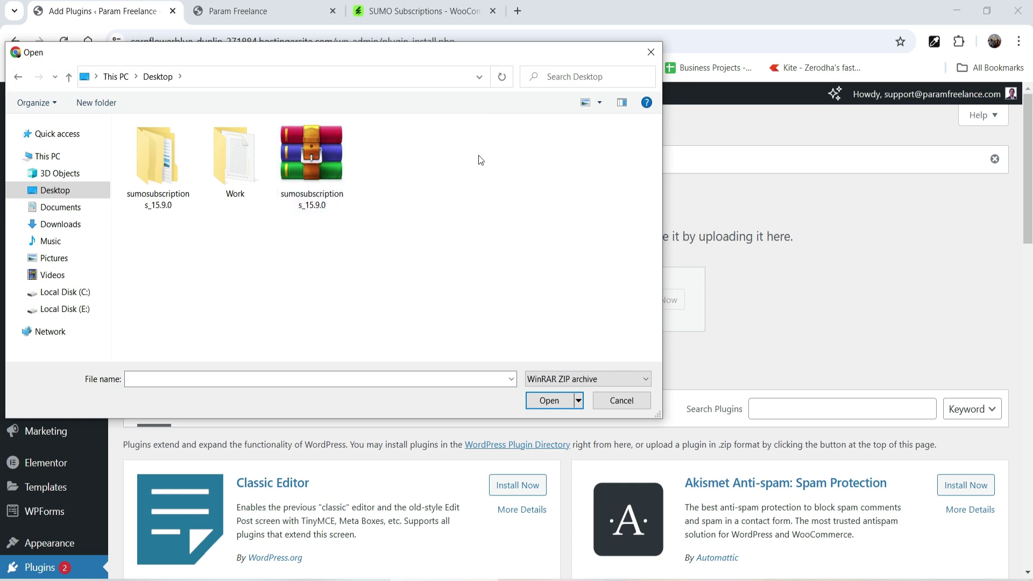
double_click(154, 161)
double_click(159, 145)
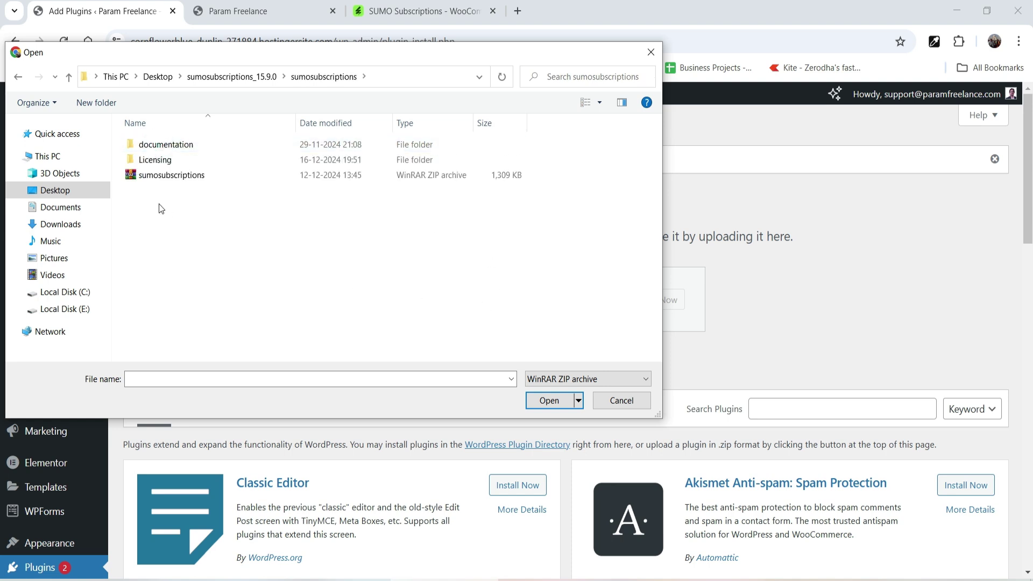
click(154, 176)
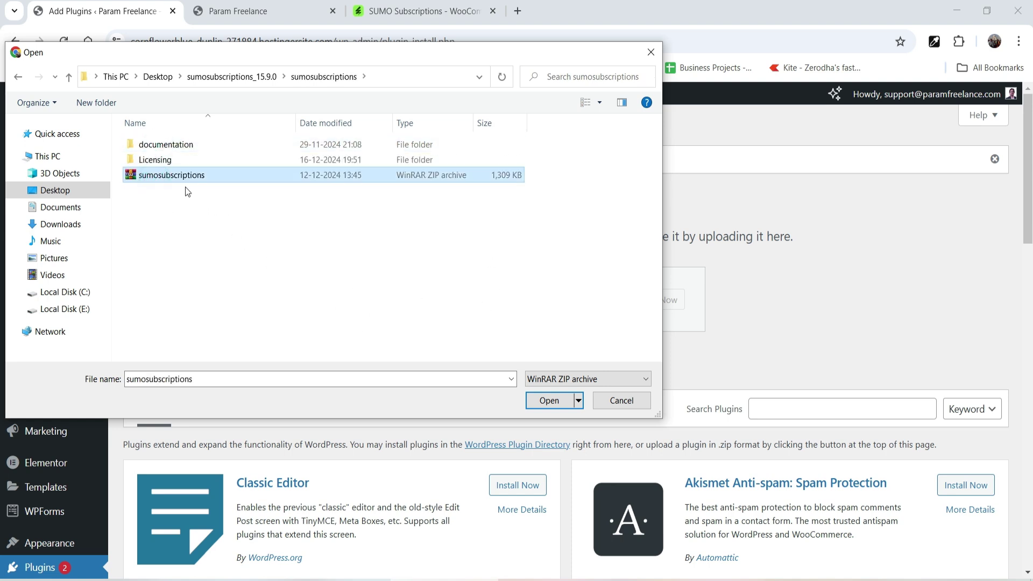
click(549, 400)
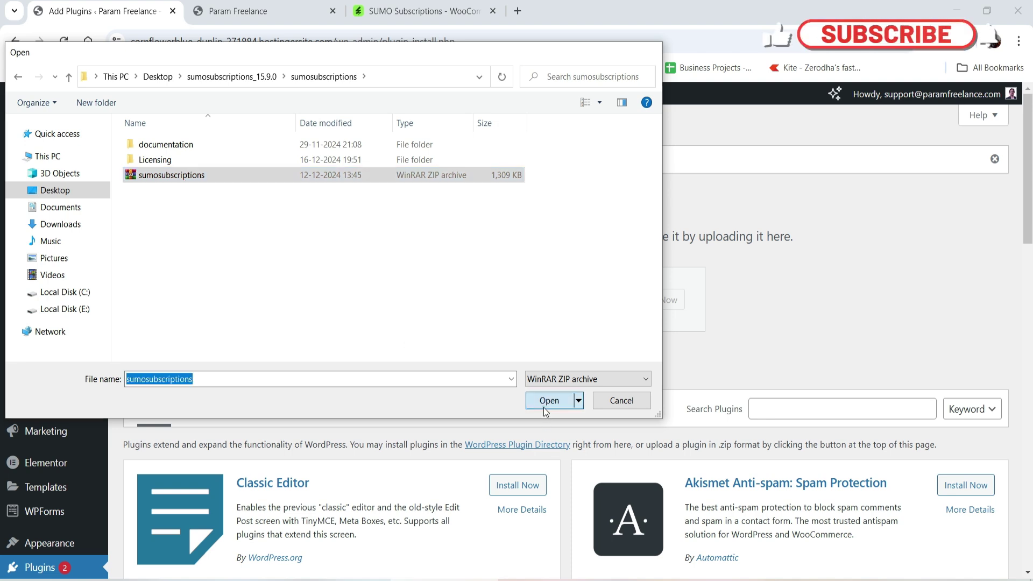
click(645, 308)
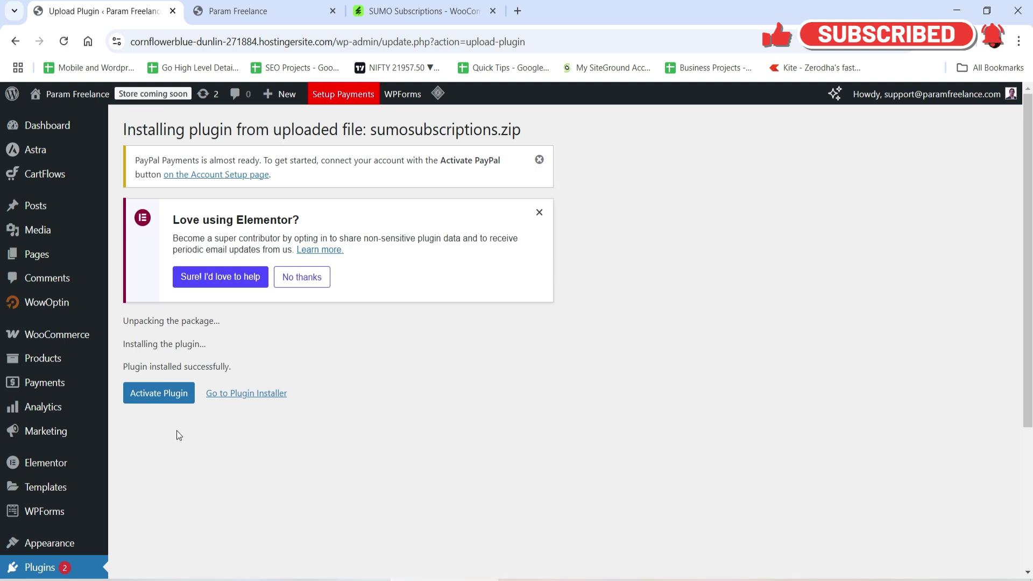
click(169, 398)
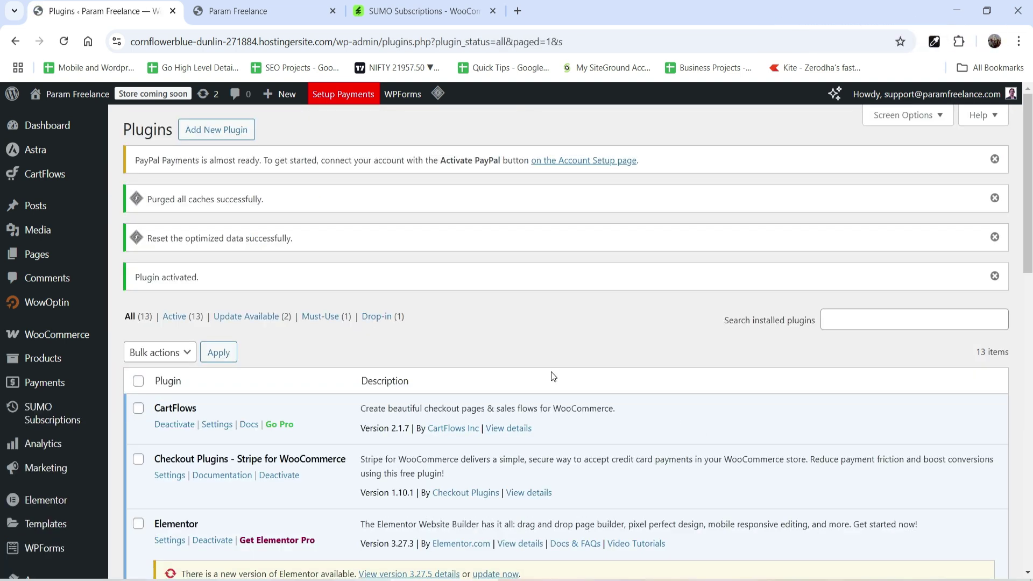
View the SUMO Subscriptions list of subscriptions and the plugin's General settings.
mouse_move(63, 422)
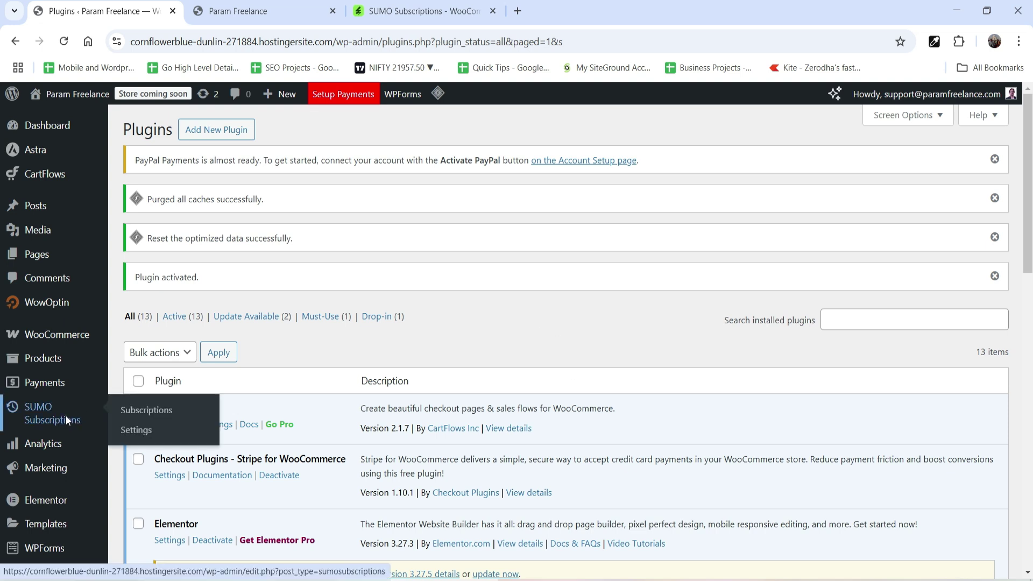
click(66, 420)
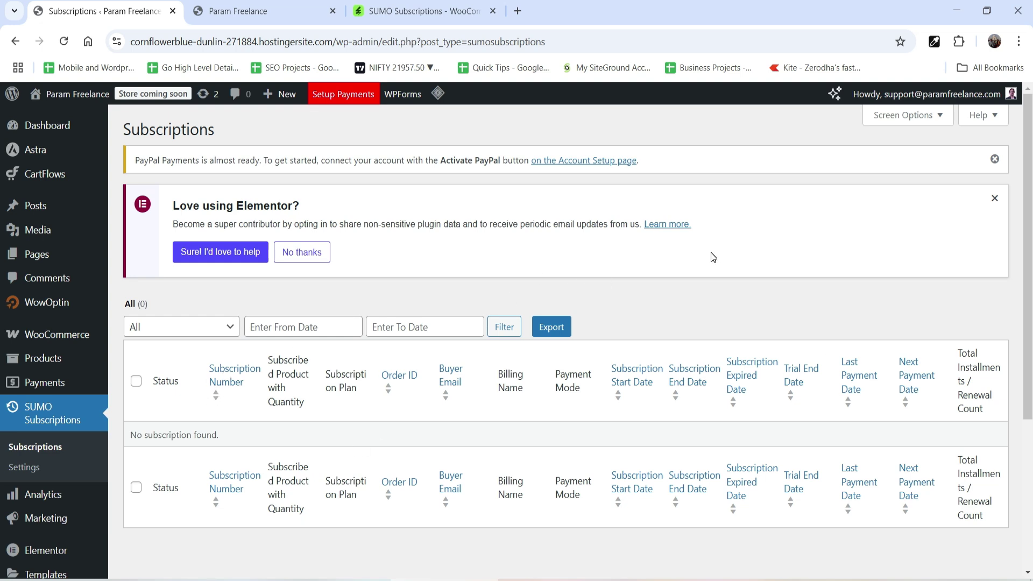
click(27, 467)
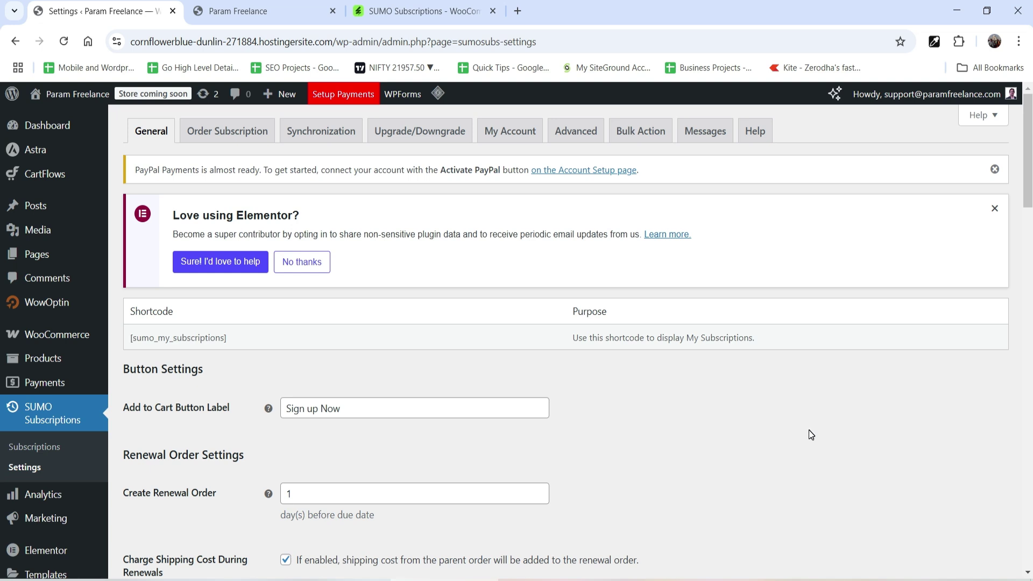
Add a new WooCommerce product with the title "Subscription demo 1".
mouse_move(42, 362)
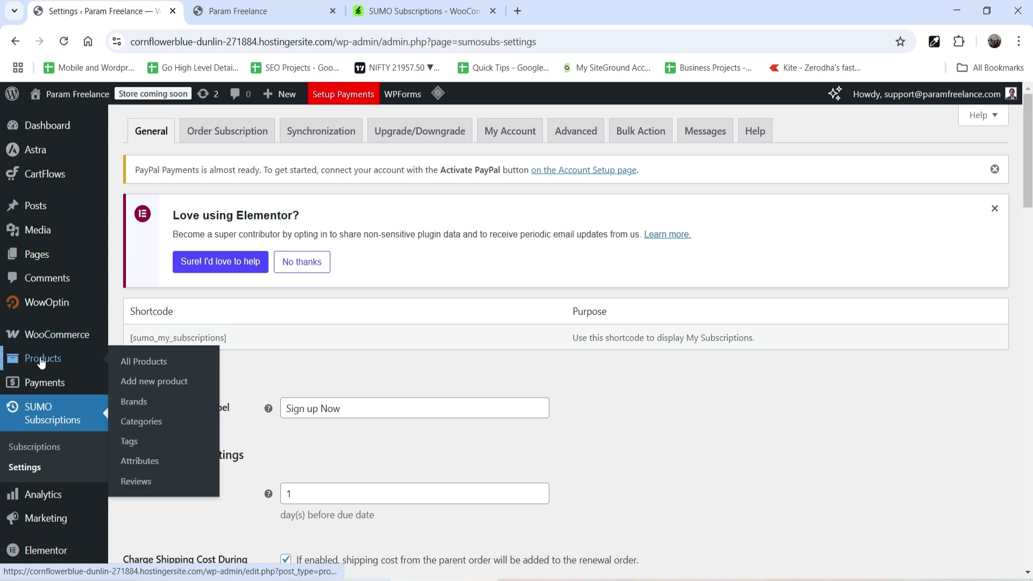
click(134, 361)
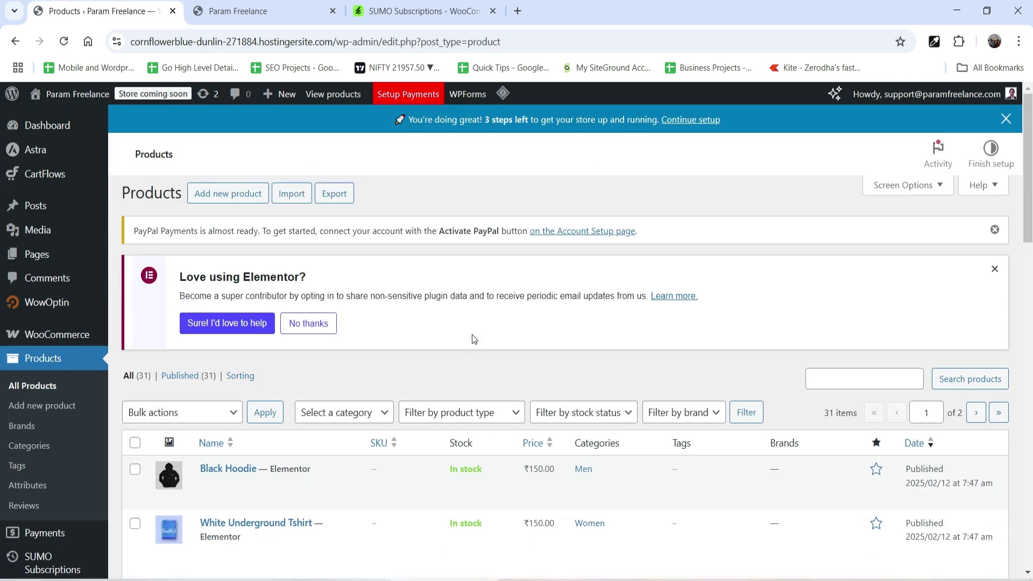
right_click(236, 201)
click(296, 216)
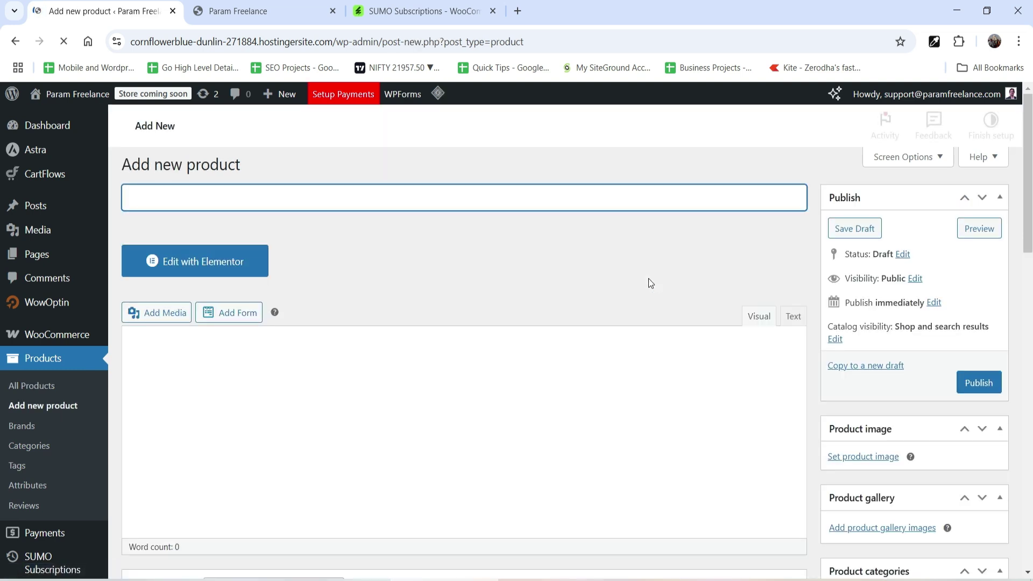
text(S)
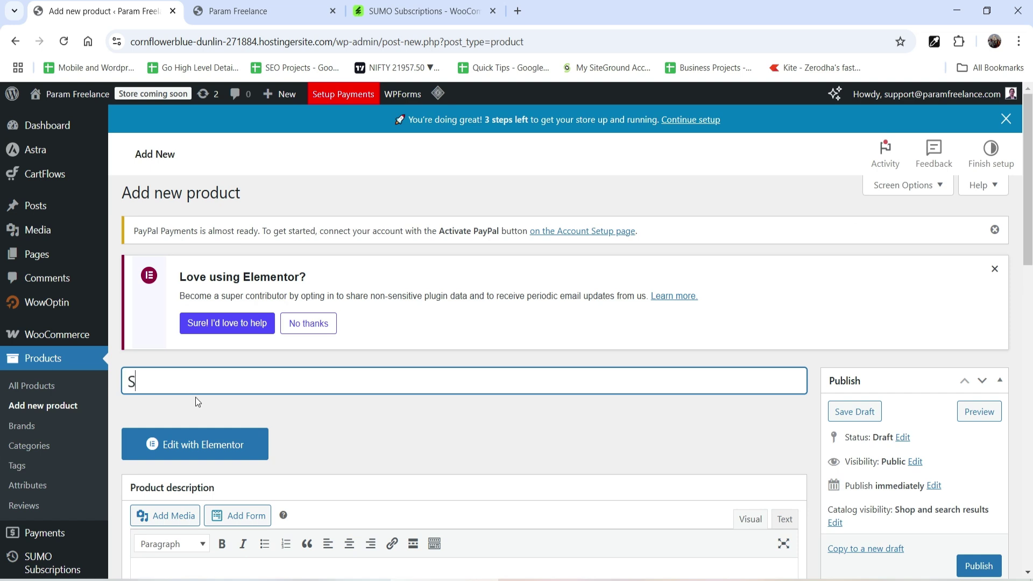
text(ubscription demo 1)
Fill the product description with the sentences "Lorem ipsum dolor sit amet, consectetur adipiscing elit. Ut elit tellus, luctus nec ullamcorper mattis, pulvinar dapibus leo." three times.
scroll(315, 425, down, 4)
click(316, 425)
text(Lorem ipsum dolor sit amet, consectetur adipiscing elit. Ut elit tellus, luctus nec ullamcorper mattis, pulvinar dapibus leo.)
drag(733, 370, 105, 383)
key(ctrl+c)
click(743, 370)
key(ctrl+v)
key(ctrl+v)
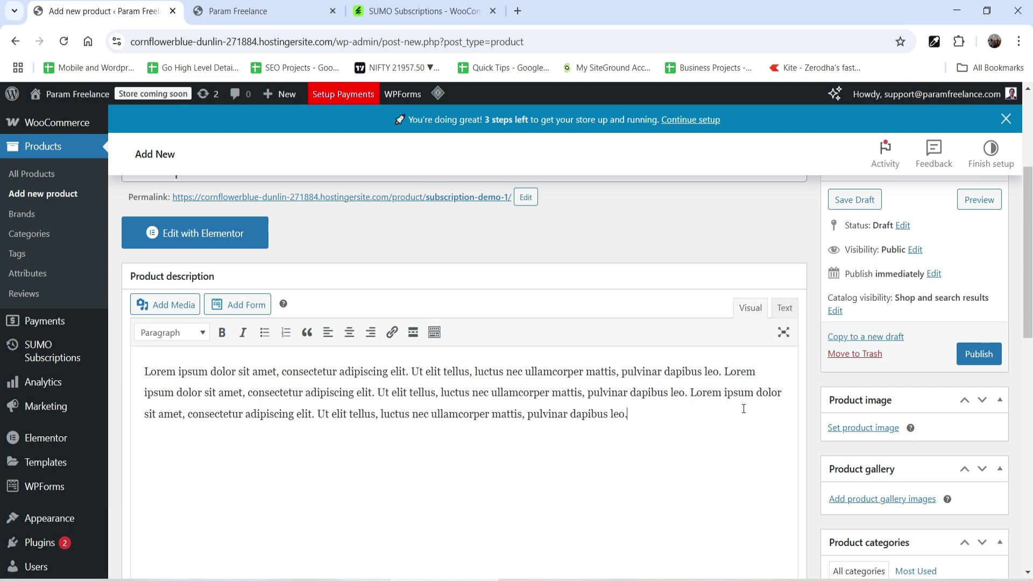
Fill the product short description with three copies of the copied Lorem ipsum text.
scroll(703, 405, down, 3)
scroll(643, 366, down, 5)
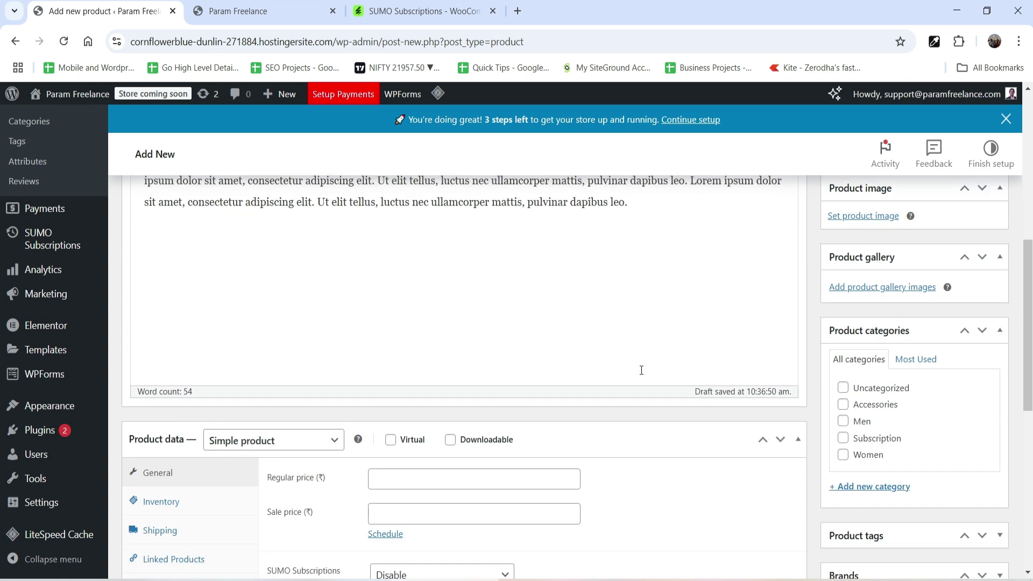
click(319, 413)
key(ctrl+v)
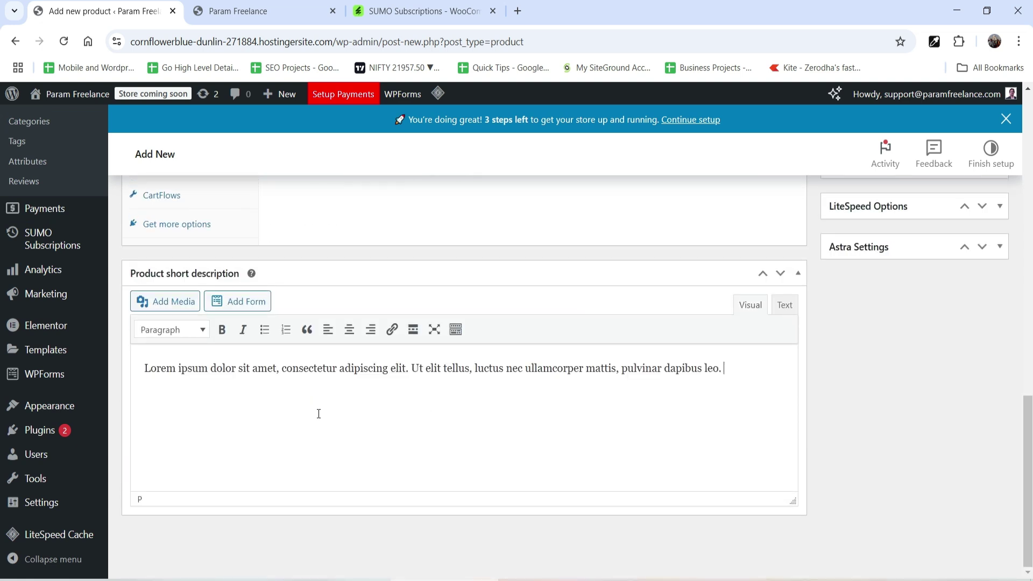
key(ctrl+v)
key(ctrl+v)
Set the product's regular price to 1000 in the general product data.
scroll(353, 440, up, 1)
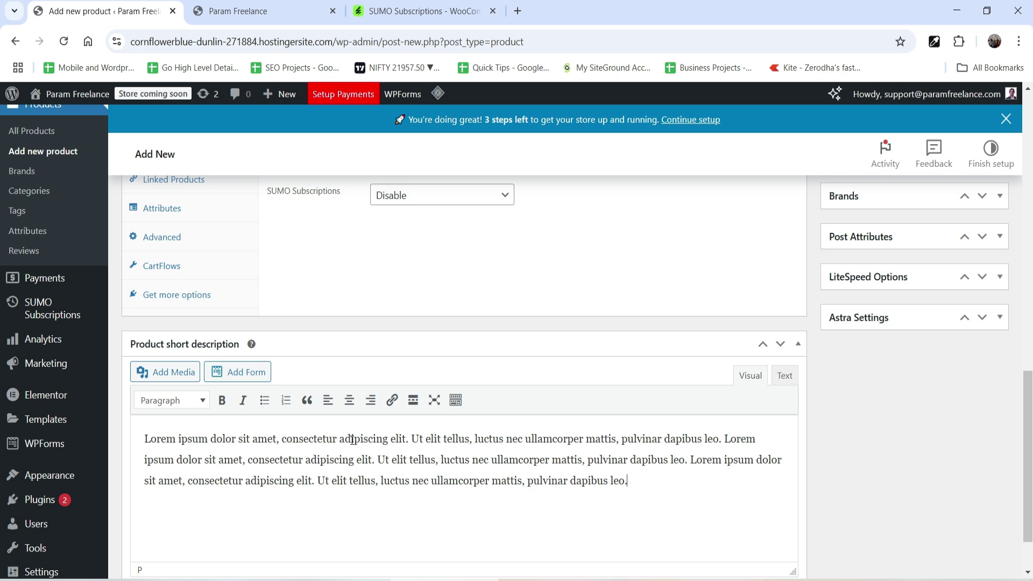
scroll(352, 440, up, 3)
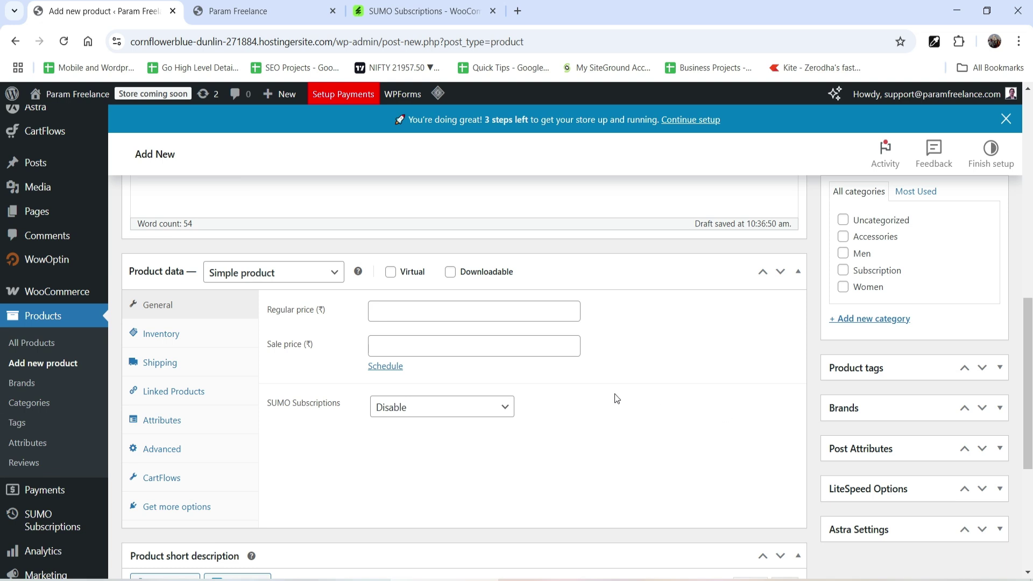
click(462, 311)
text(1000)
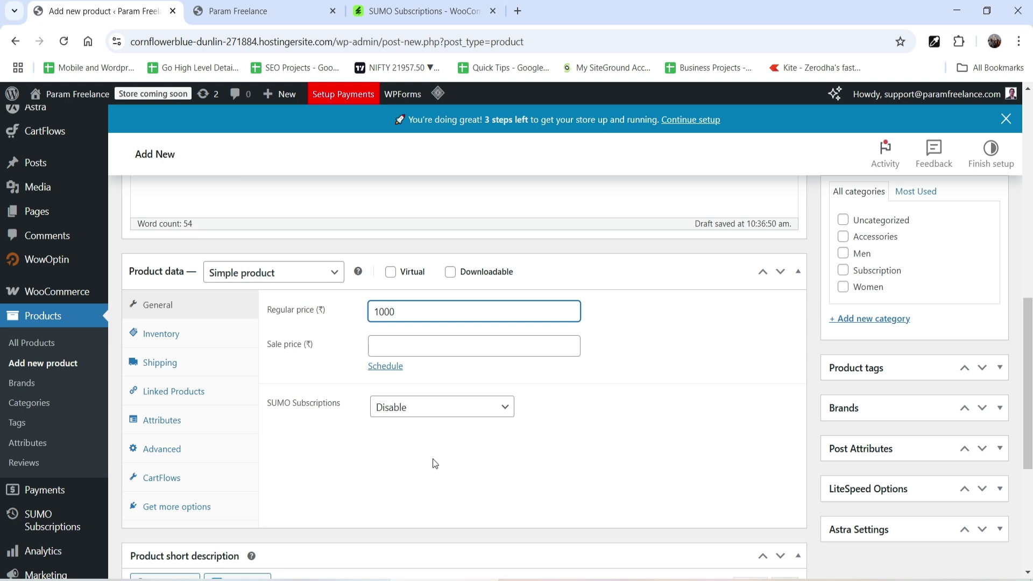
Enable SUMO Subscriptions for the product in its general data.
click(437, 411)
click(408, 447)
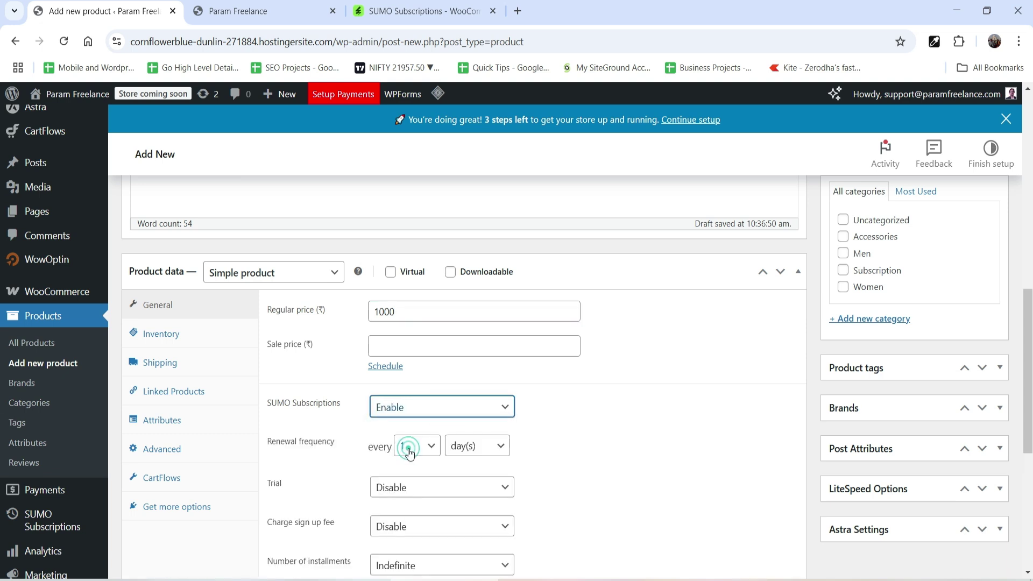
scroll(705, 353, down, 3)
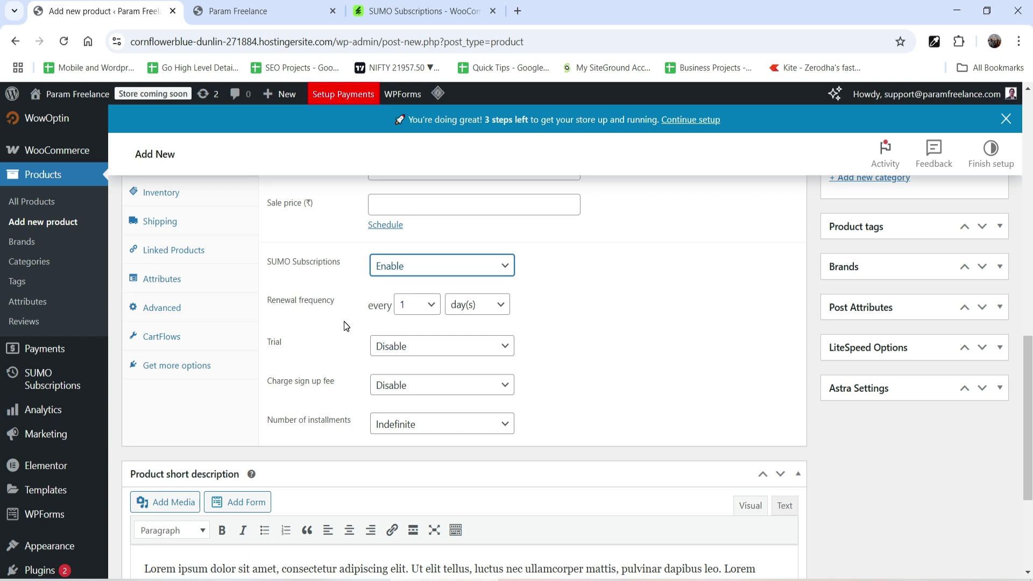
Set the renewal frequency to every 1 year and look through the day and month choices for synchronizing renewals.
click(409, 310)
scroll(412, 309, down, 1)
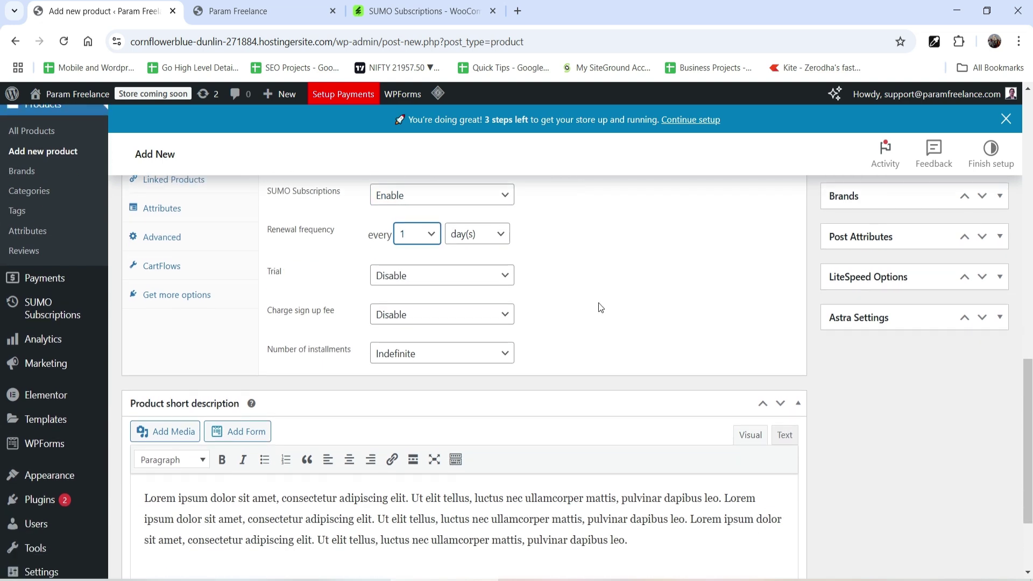
click(479, 235)
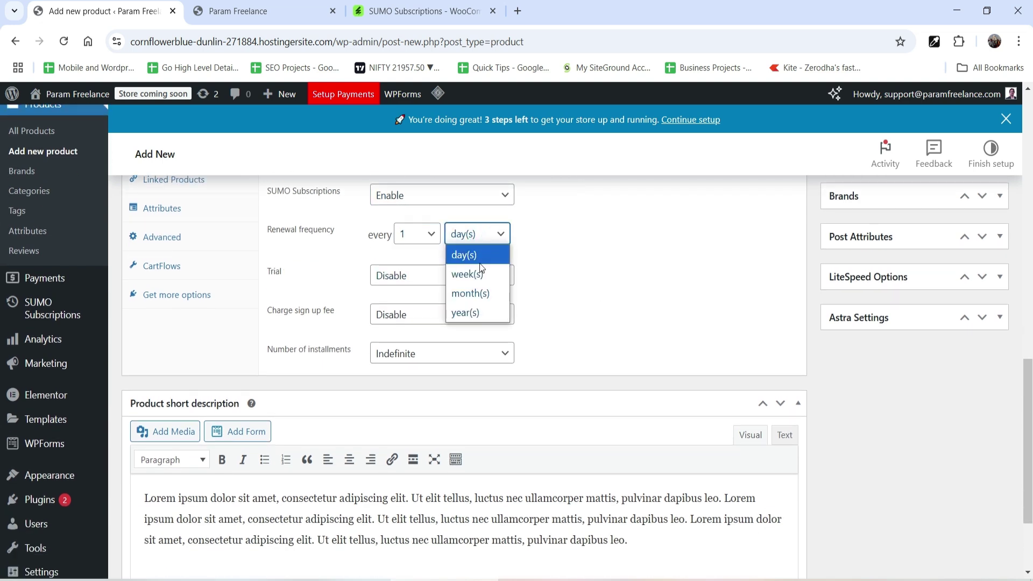
click(464, 313)
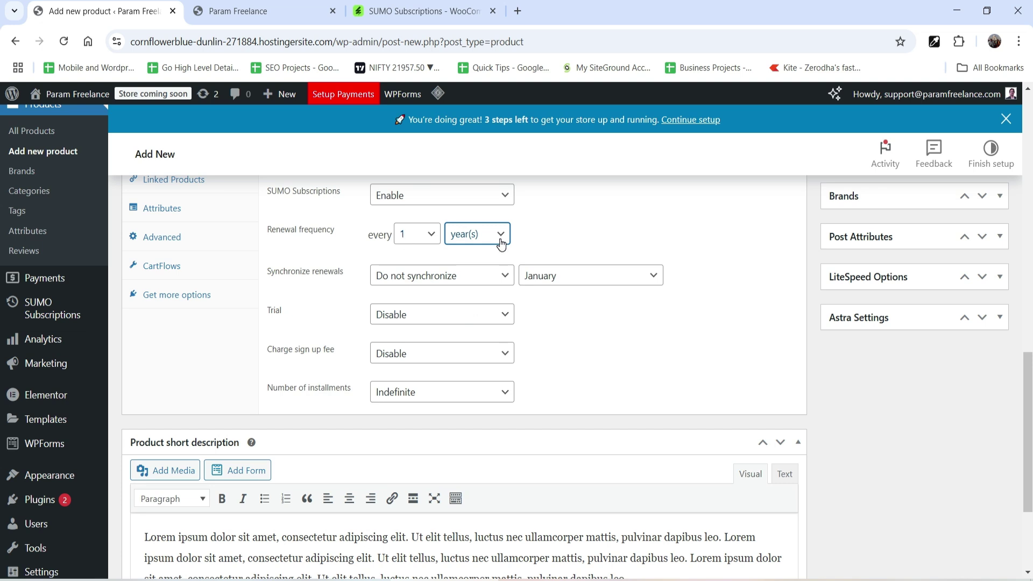
click(420, 286)
click(411, 295)
click(583, 280)
click(708, 289)
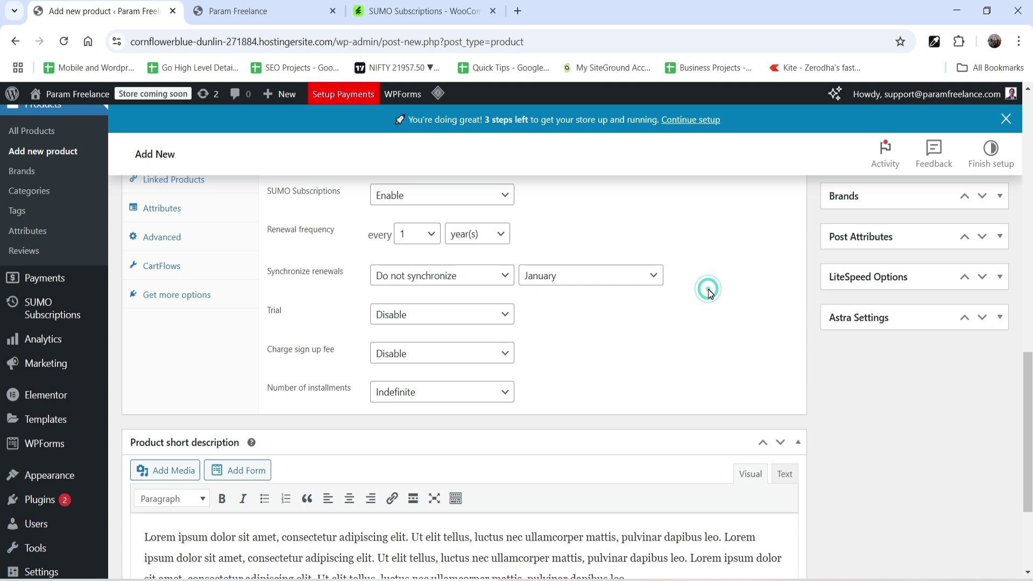
Change the renewal frequency to every 30 days.
click(476, 234)
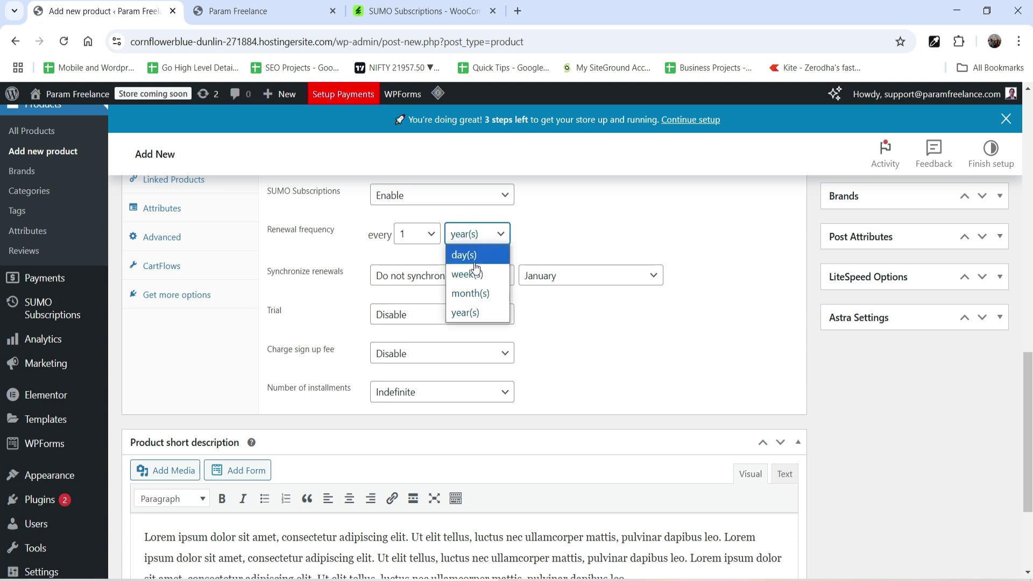
click(473, 262)
click(415, 234)
scroll(417, 323, down, 10)
scroll(419, 340, up, 3)
click(409, 278)
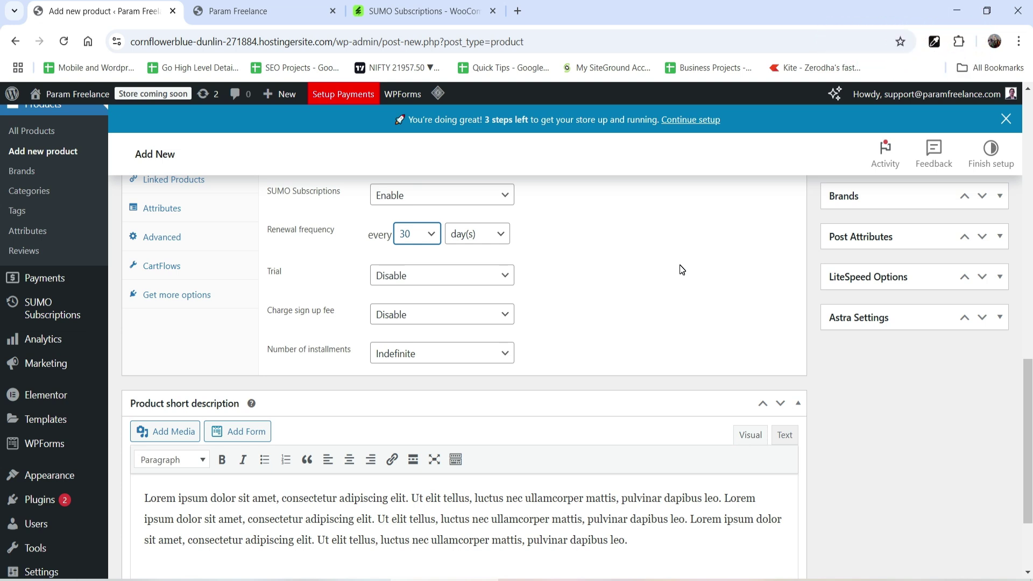
Set the renewal frequency to every 1 month and try synchronizing renewals to the 1st and 2nd day of the month.
click(493, 233)
click(471, 297)
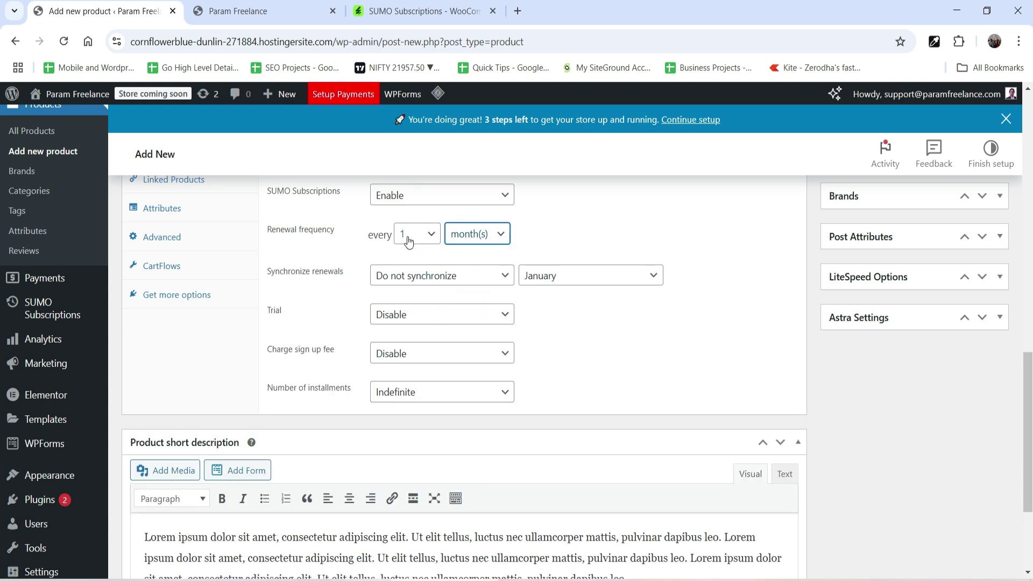
click(409, 279)
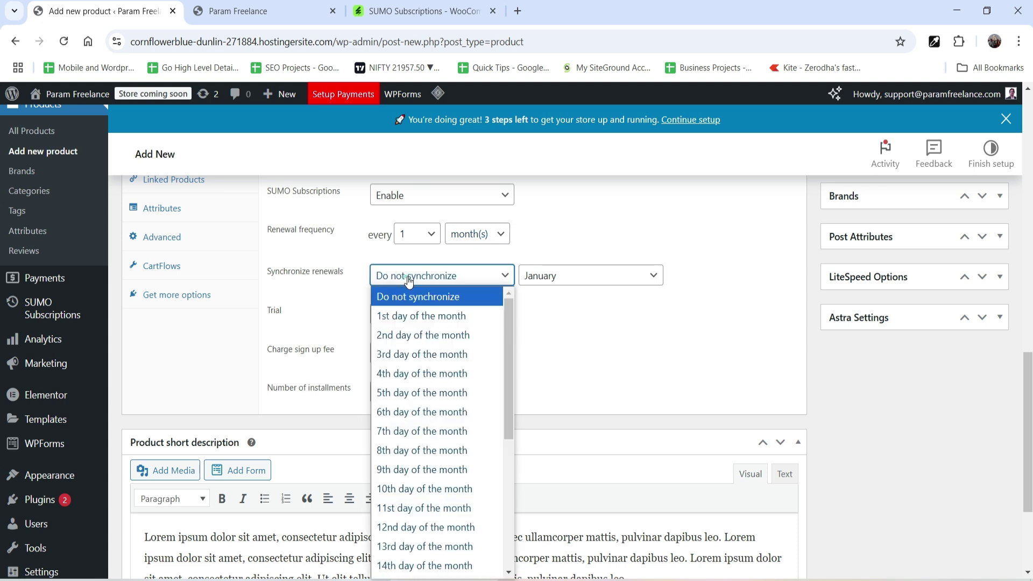
click(428, 320)
click(451, 277)
click(446, 335)
click(428, 275)
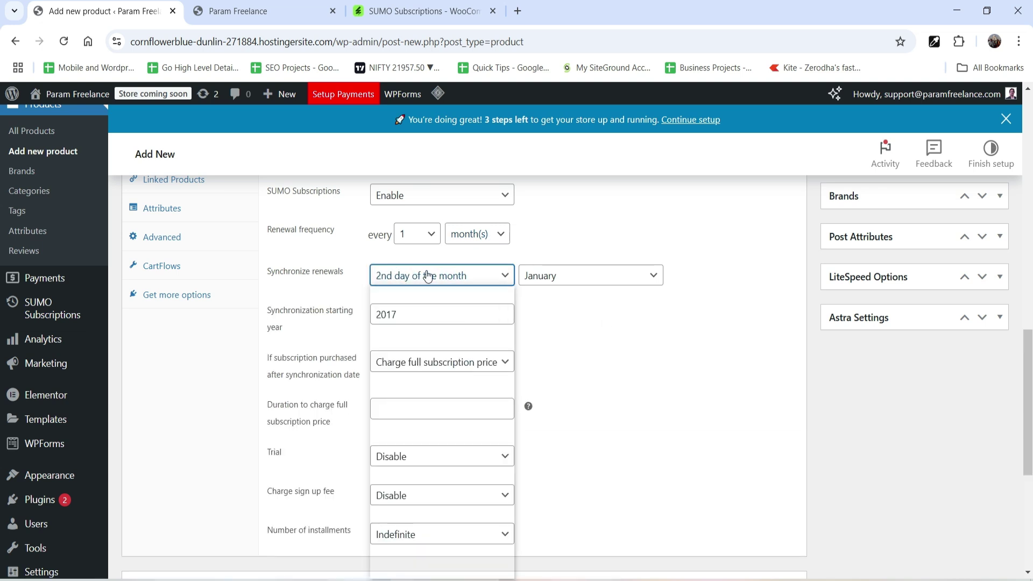
click(422, 294)
click(565, 285)
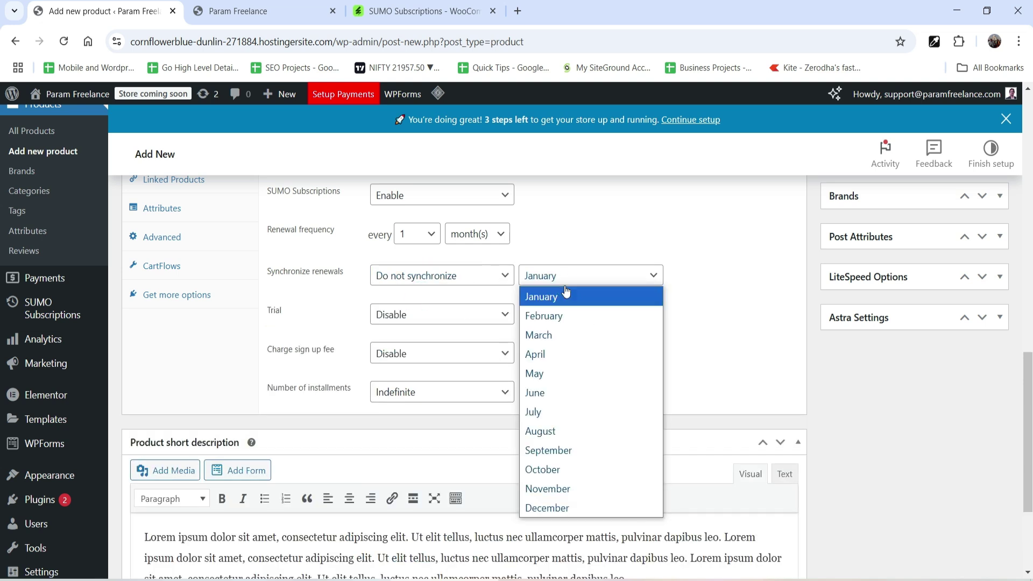
click(707, 284)
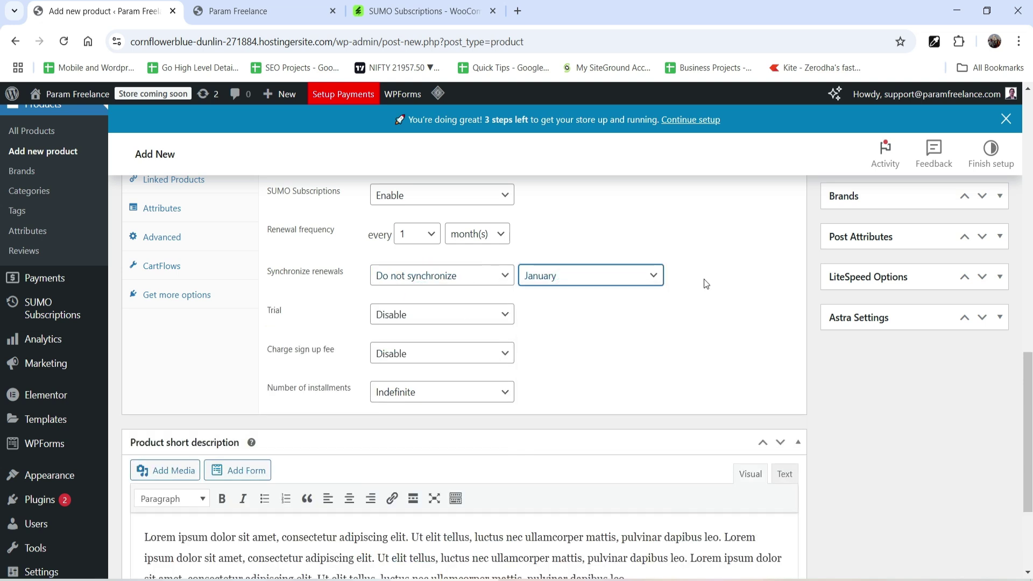
Switch the renewal frequency's unit back to days and set it to renew every 30 days.
click(417, 234)
scroll(410, 328, down, 2)
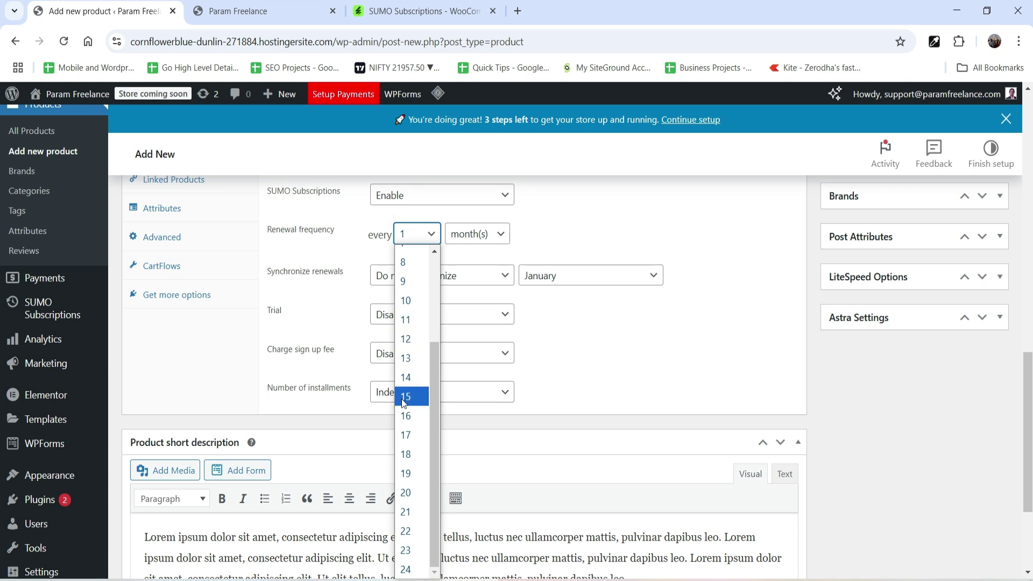
click(476, 233)
click(462, 256)
click(417, 233)
scroll(415, 368, down, 1)
scroll(413, 369, down, 10)
scroll(415, 312, up, 4)
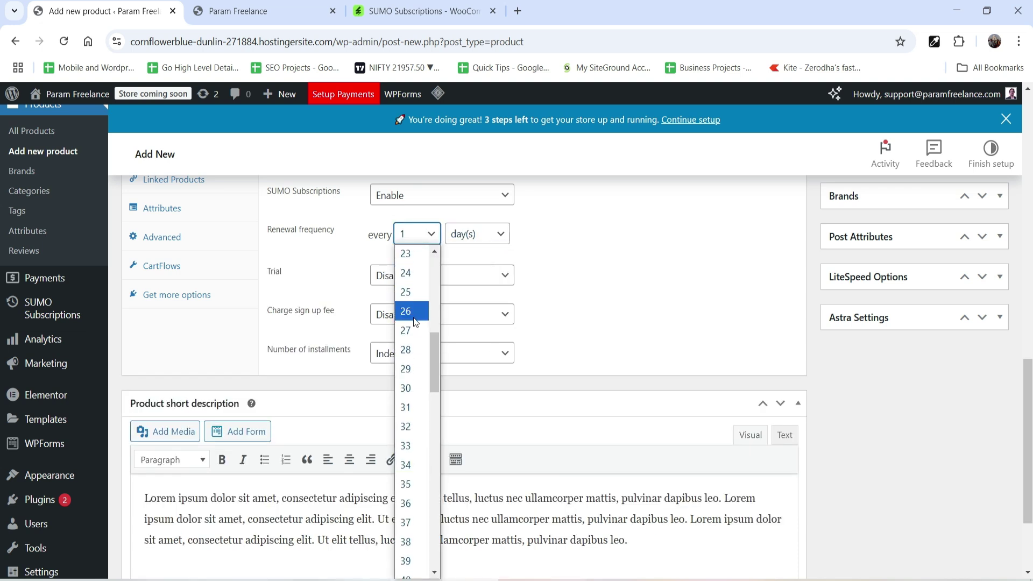
click(412, 386)
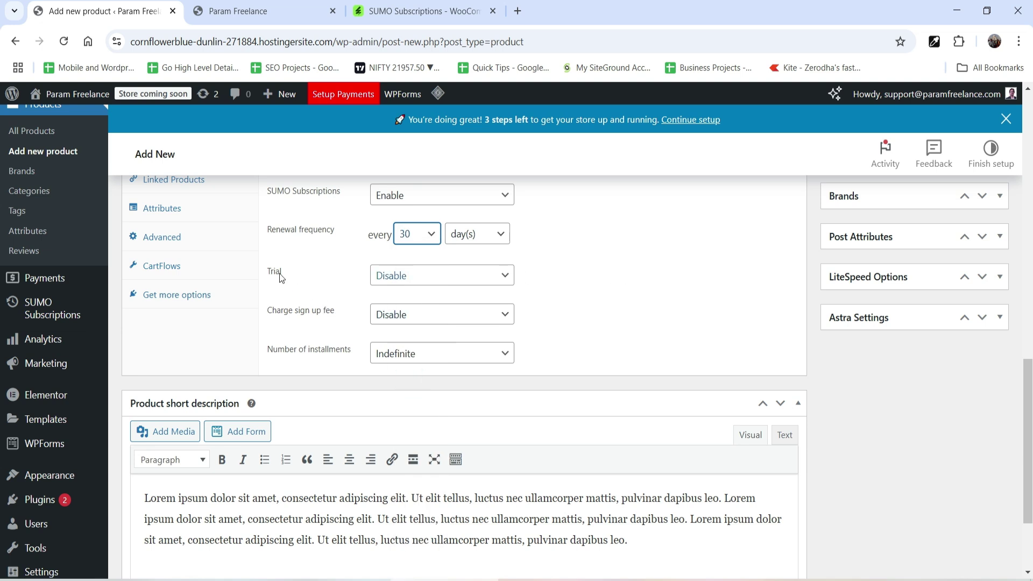
Try the Forced trial option and set the subscription's trial to Optional trial.
click(432, 276)
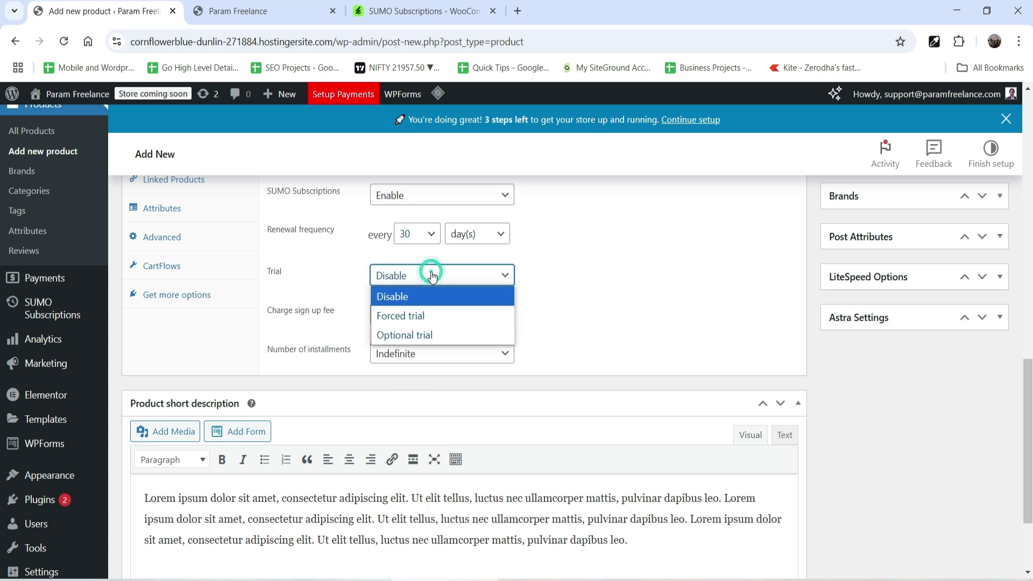
click(462, 328)
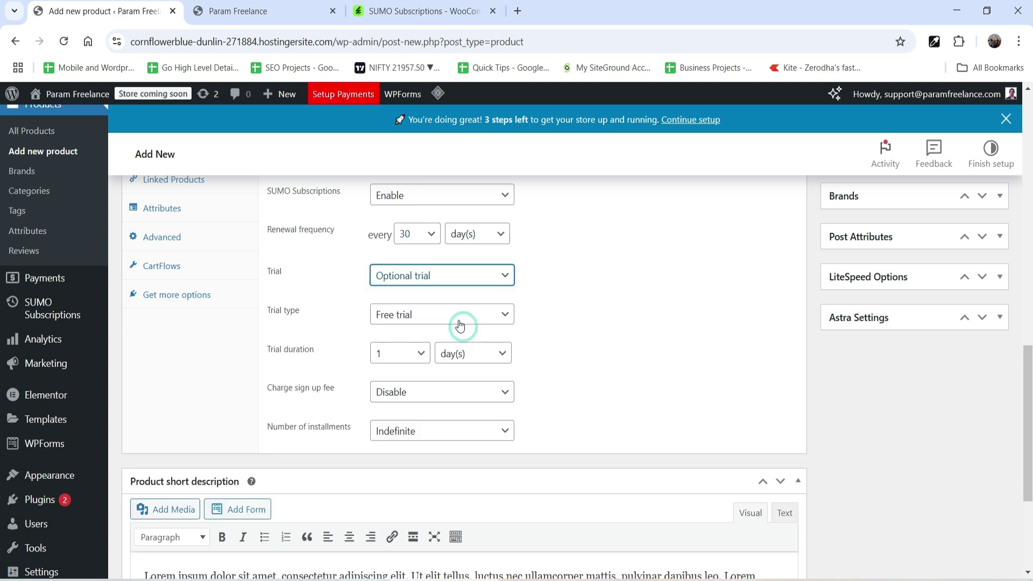
click(418, 280)
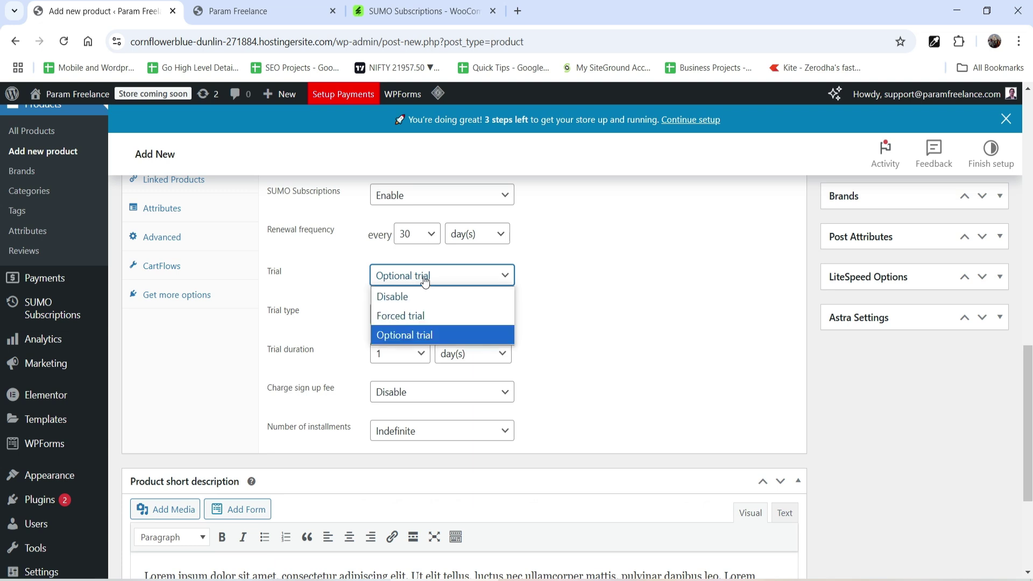
click(424, 313)
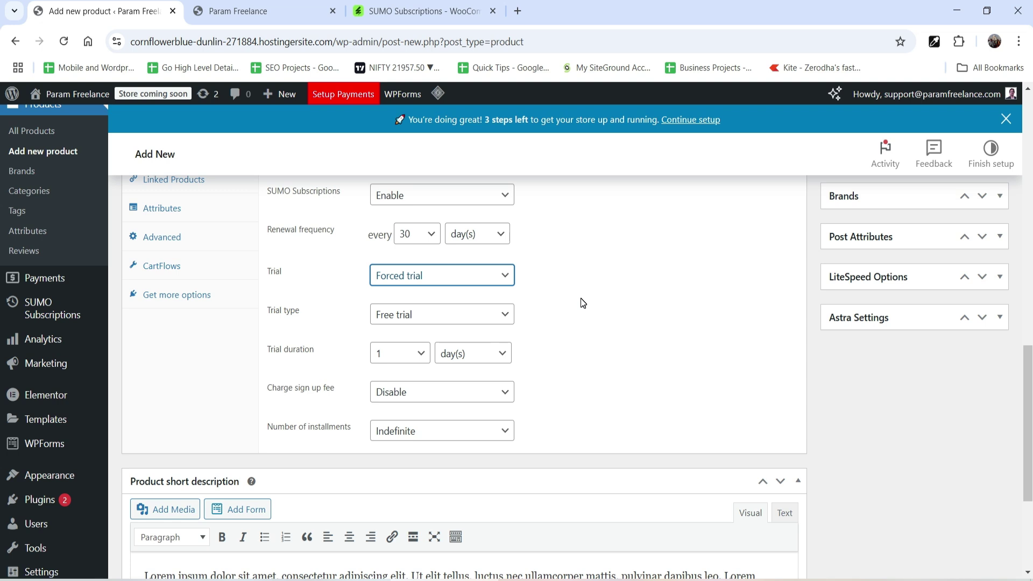
click(425, 276)
click(425, 332)
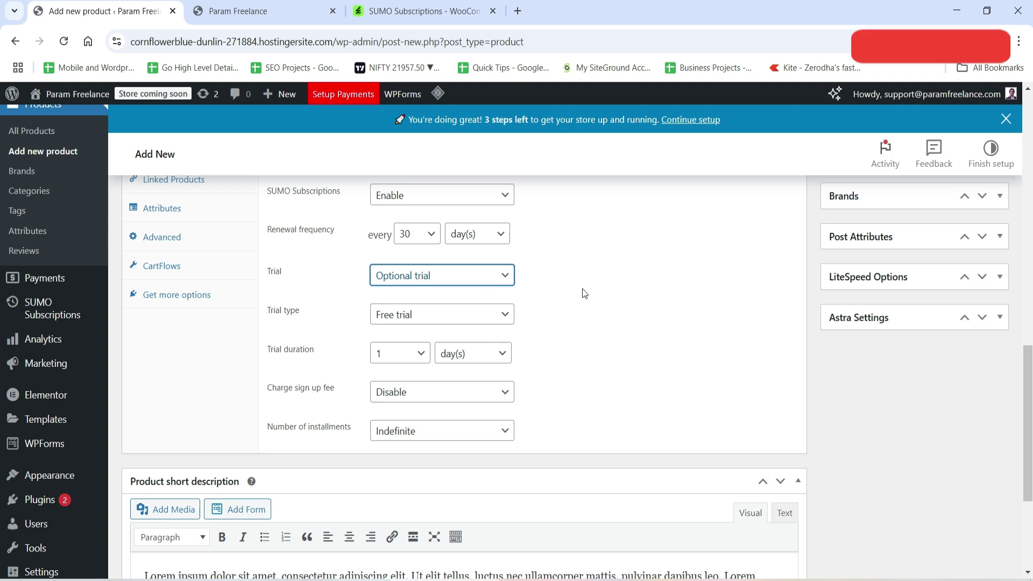
Set the free trial's duration to 7 days.
scroll(323, 293, down, 2)
scroll(411, 282, up, 1)
click(405, 285)
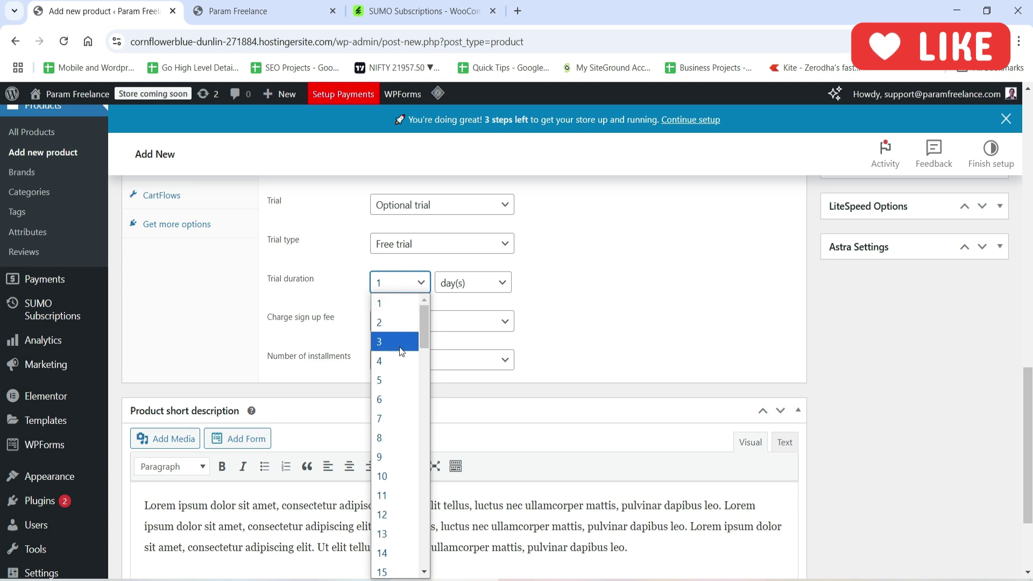
click(397, 418)
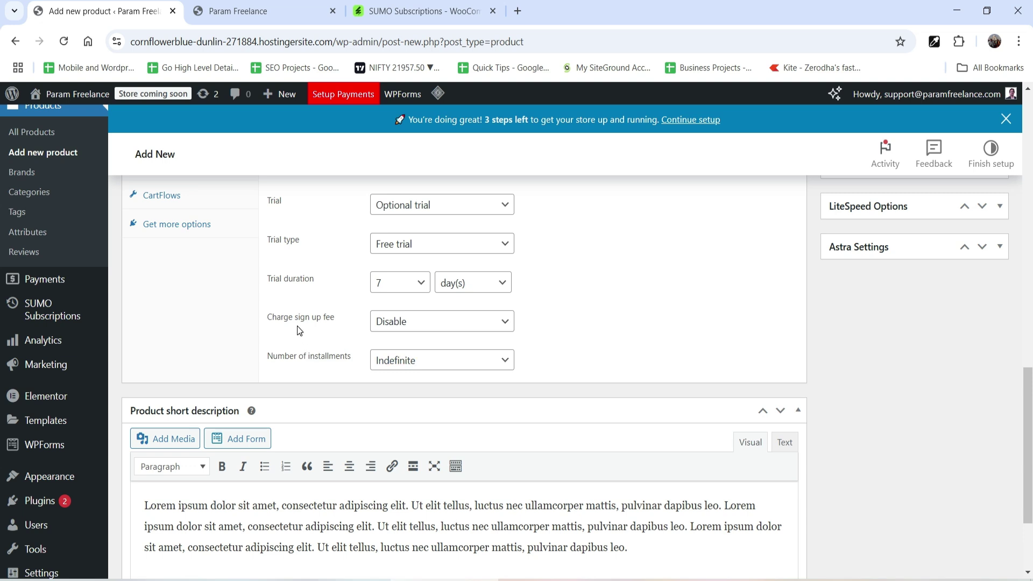
Set the sign up fee charge to Optional sign up.
click(435, 325)
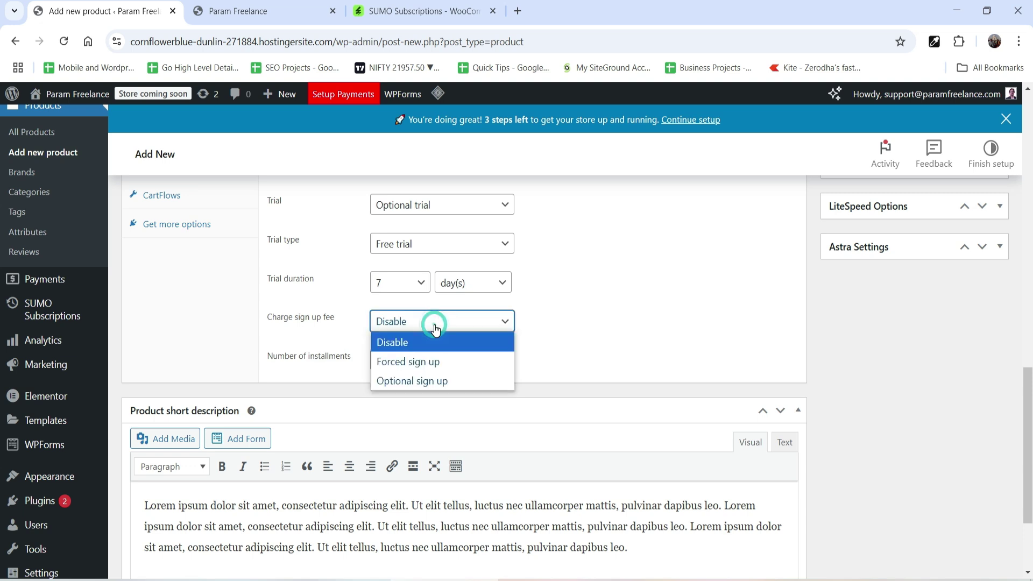
click(446, 381)
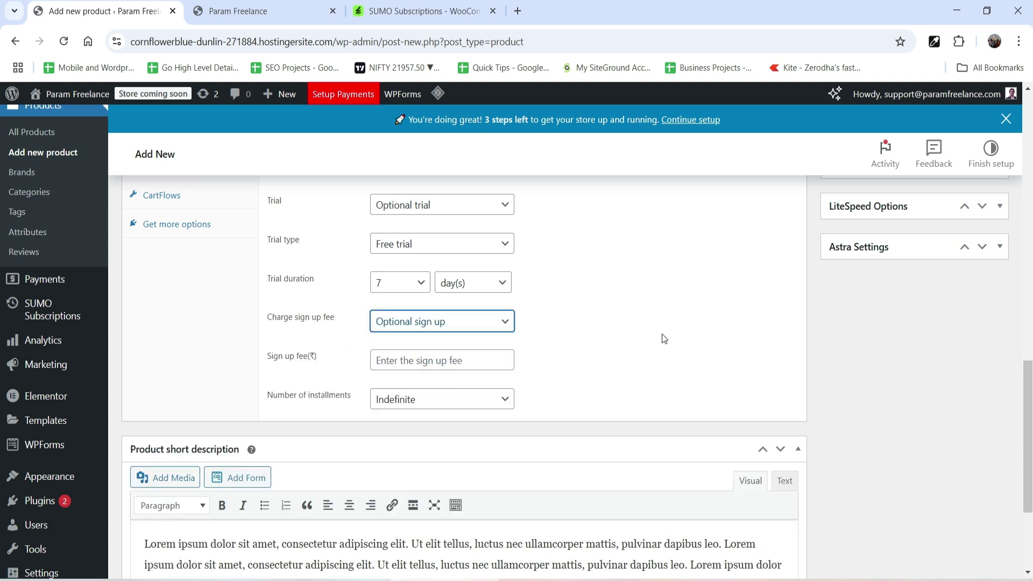
click(461, 322)
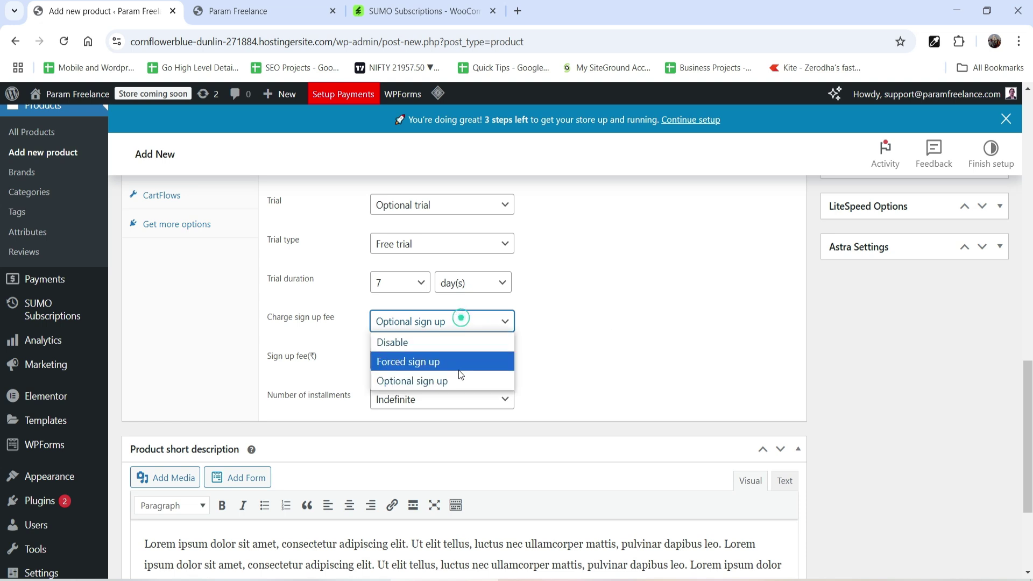
click(634, 350)
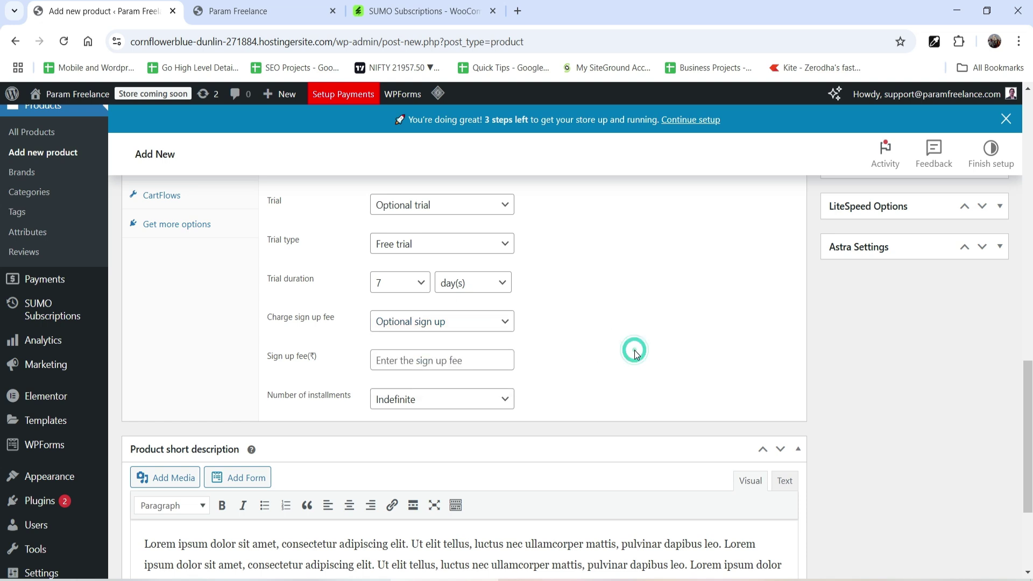
Enter a sign up fee of 100 for the subscription.
click(452, 360)
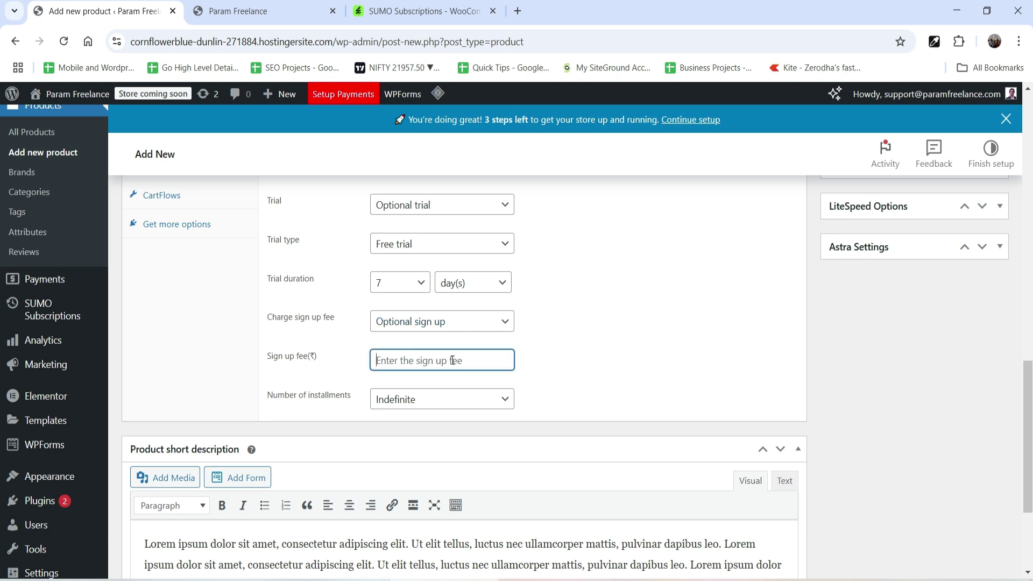
click(639, 353)
scroll(638, 350, up, 5)
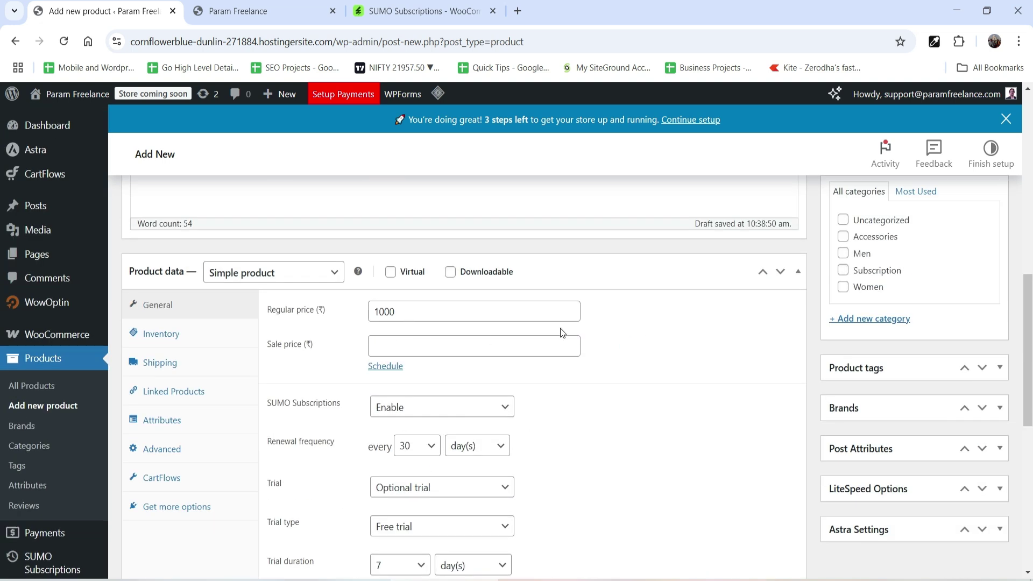
scroll(620, 331, down, 5)
click(410, 370)
text(100)
click(727, 320)
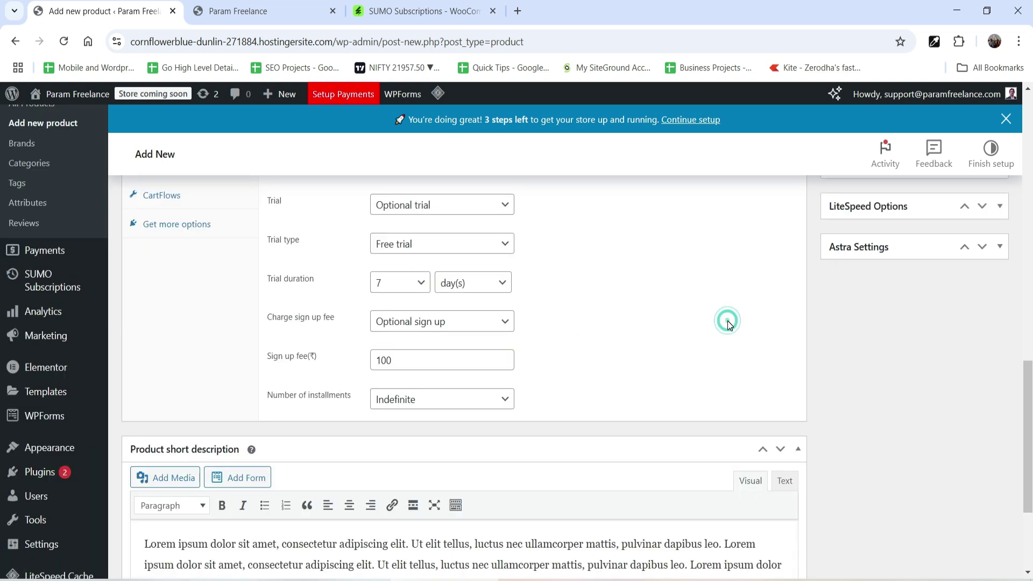
Try 12 installments for the subscription and return the number of installments to Indefinite.
scroll(646, 307, down, 3)
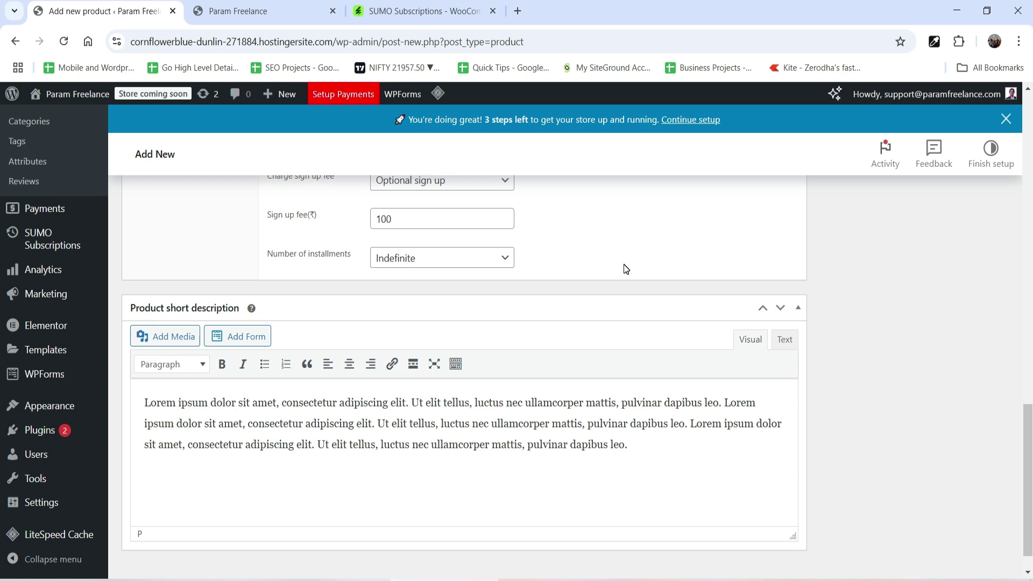
click(466, 262)
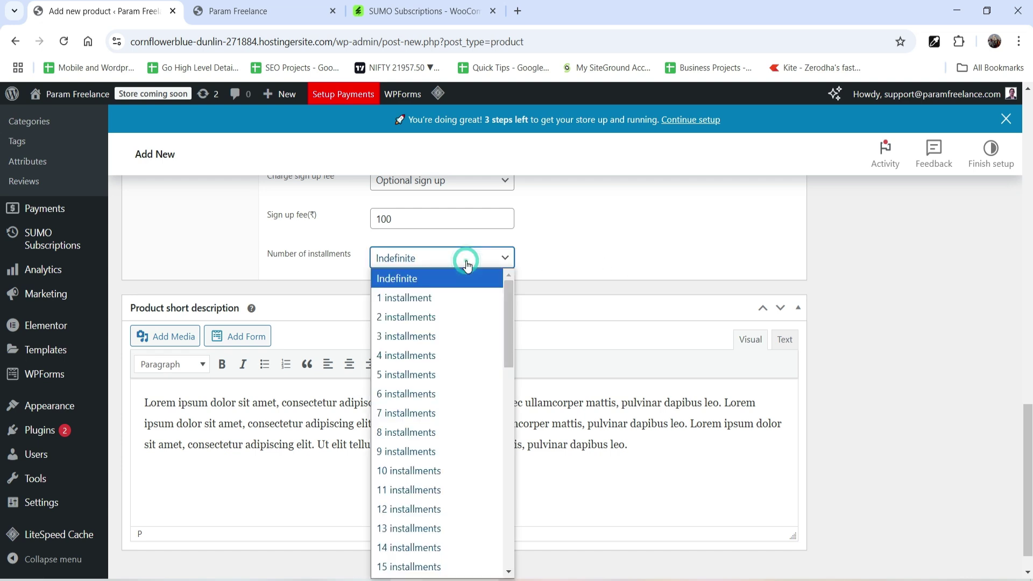
scroll(460, 458, down, 3)
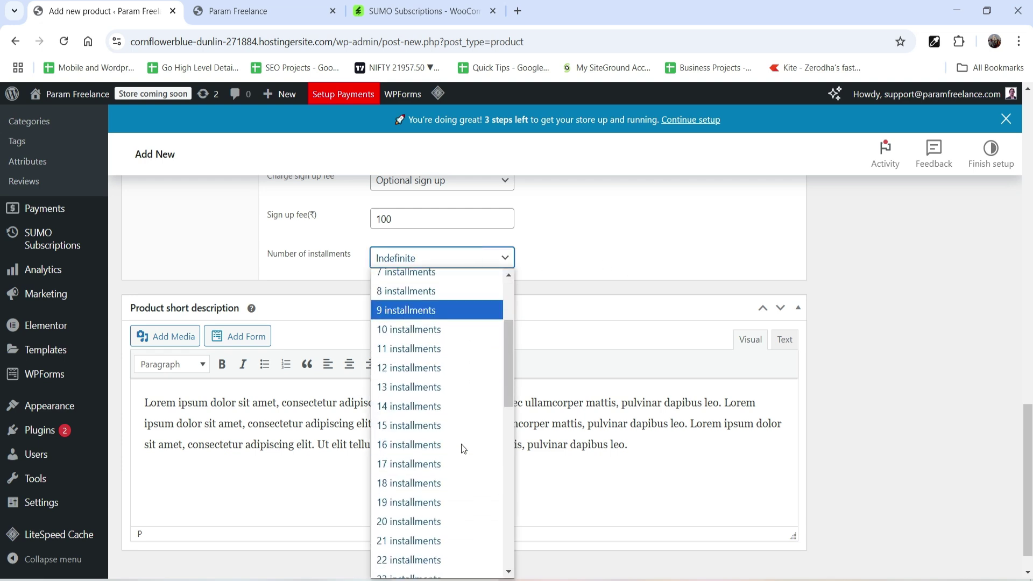
click(449, 368)
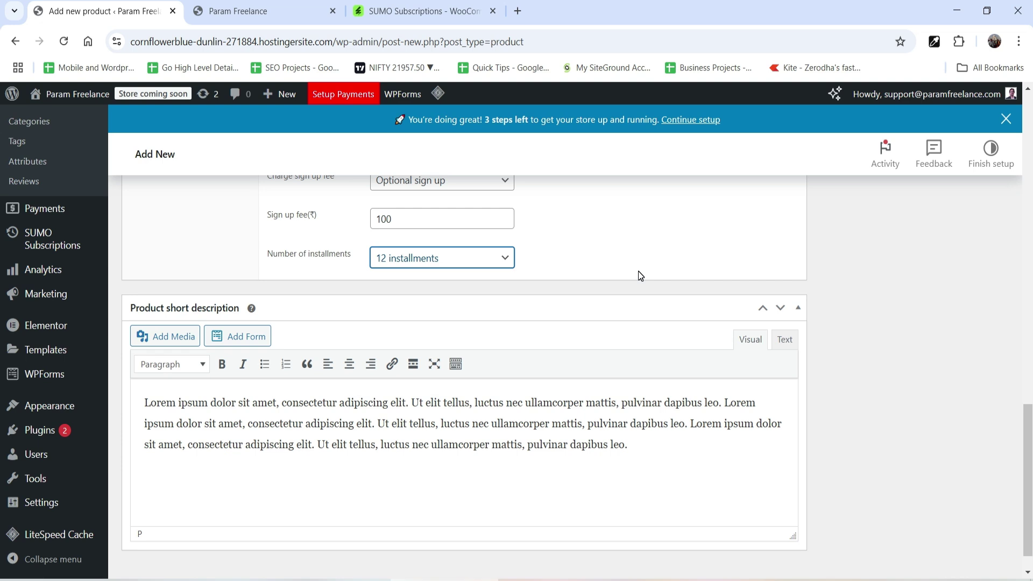
click(483, 261)
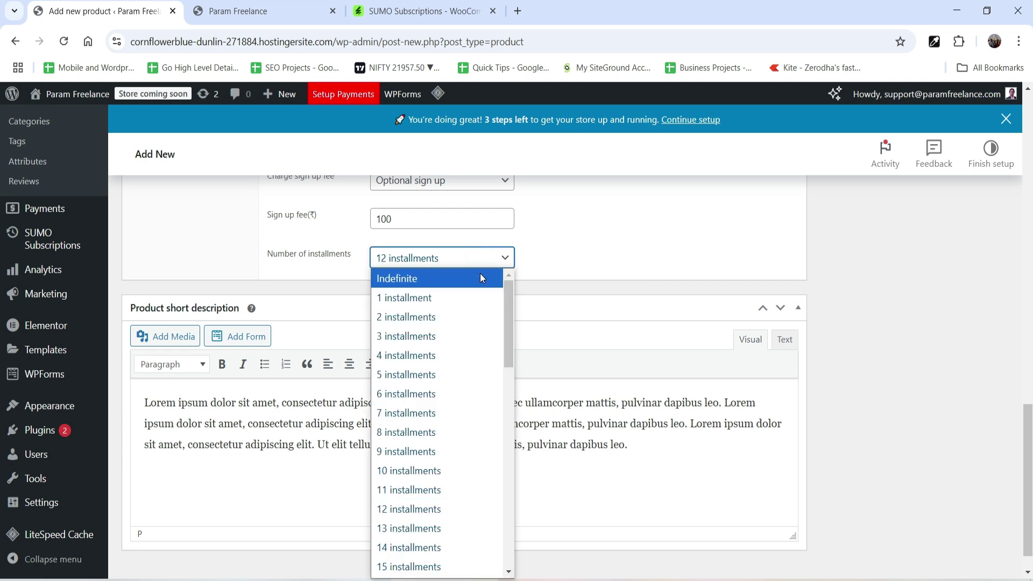
click(481, 277)
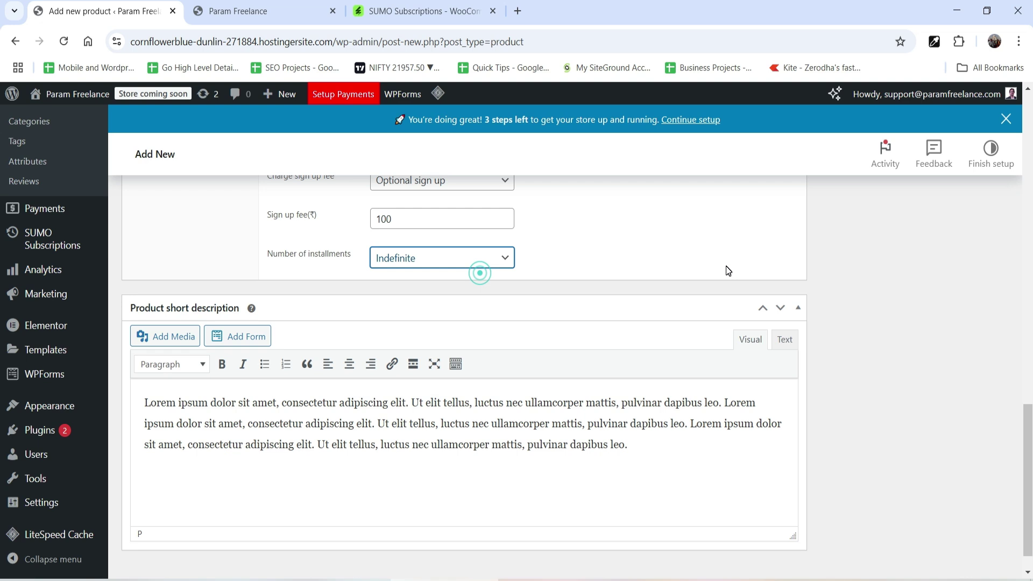
Set the subscription's number of installments to 12 installments.
scroll(728, 271, up, 1)
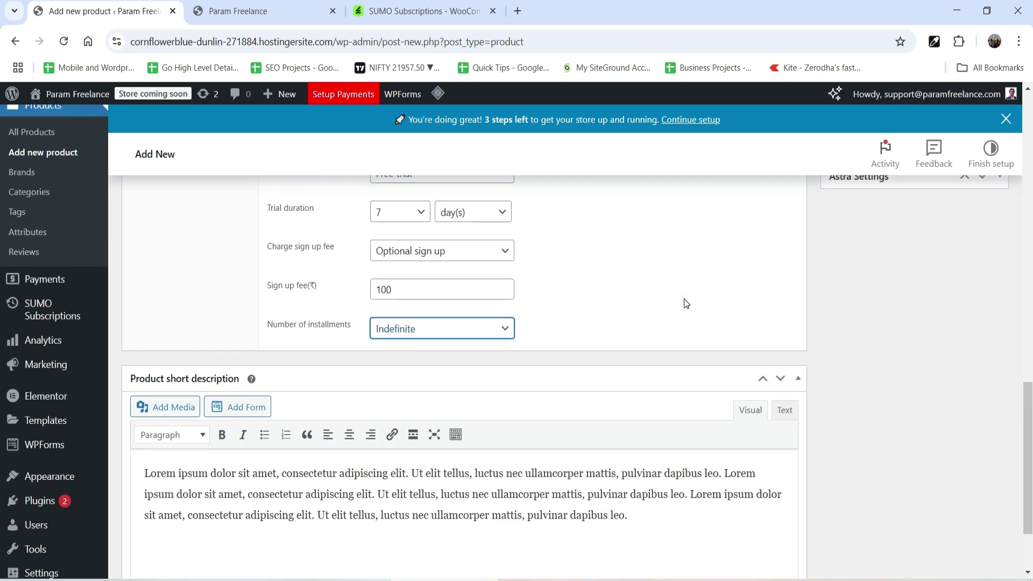
click(435, 329)
click(445, 284)
click(645, 295)
Review the subscription settings and assign the product to the Subscription category.
scroll(644, 296, up, 2)
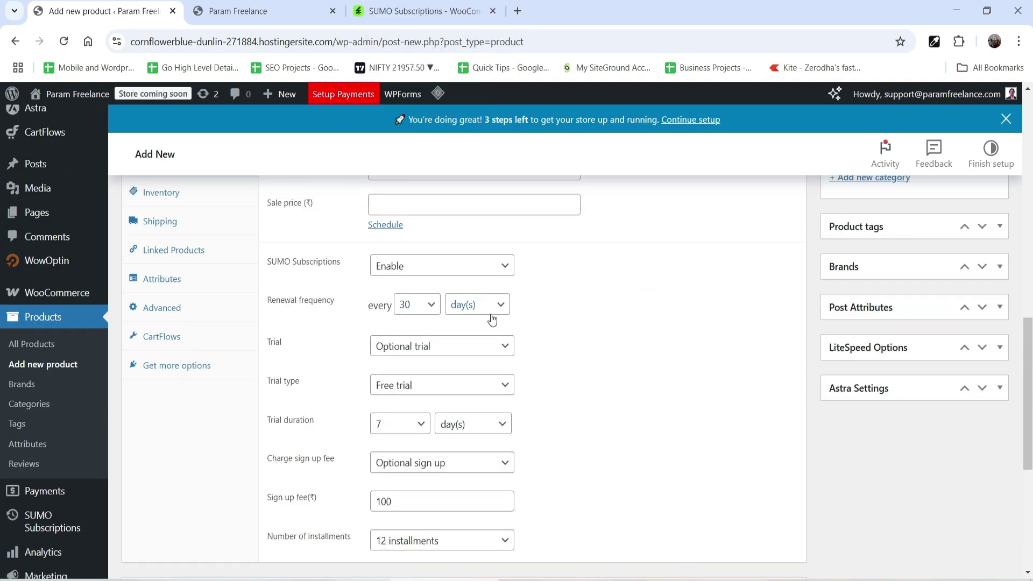
scroll(692, 370, down, 2)
scroll(692, 365, down, 1)
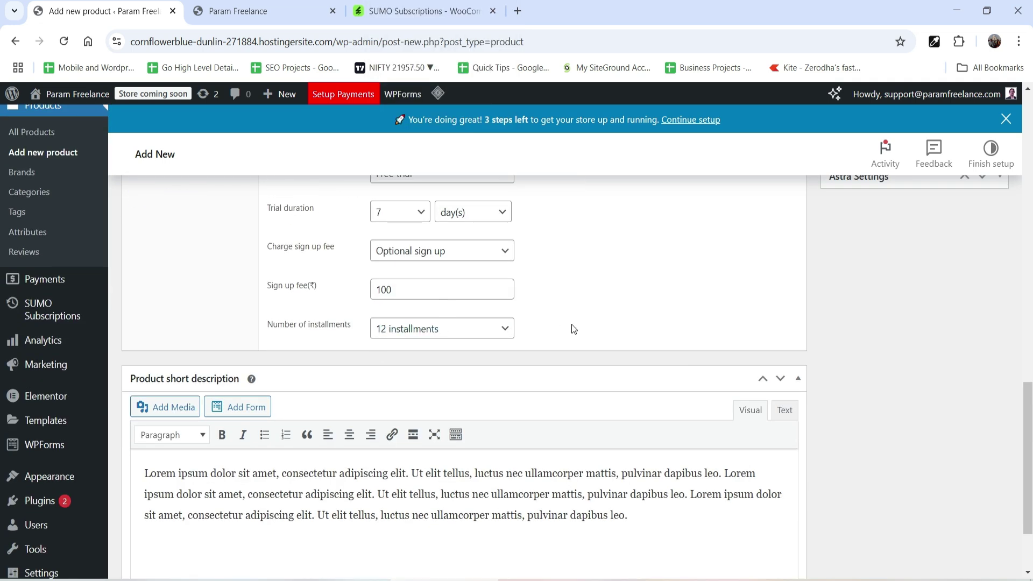
scroll(572, 328, up, 2)
scroll(575, 329, down, 1)
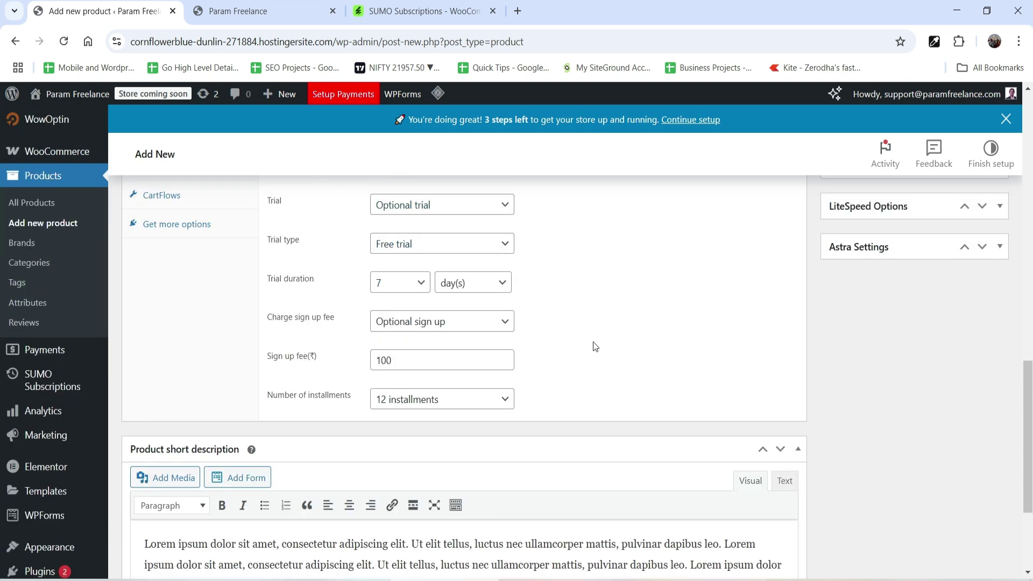
scroll(1019, 380, up, 1)
scroll(1019, 380, up, 4)
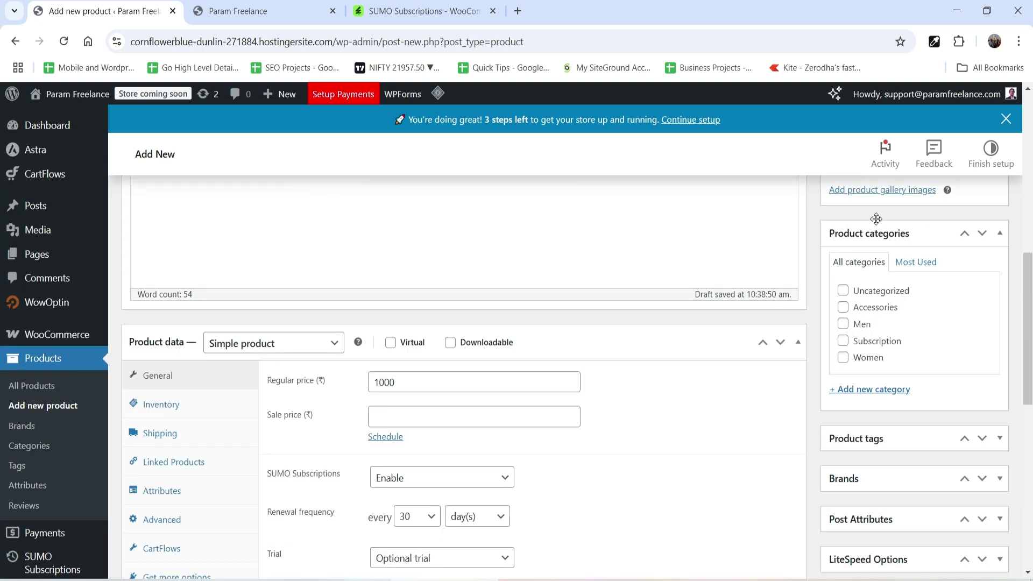
click(843, 340)
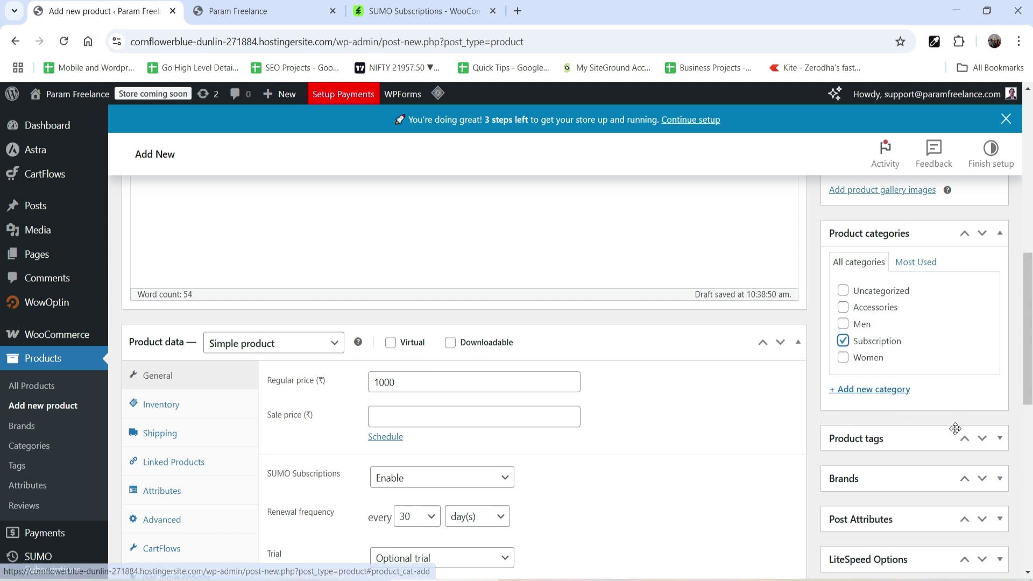
Set the product image to the media library photo of the wooden chair with the draped garment.
scroll(914, 393, down, 1)
scroll(971, 335, up, 3)
click(863, 260)
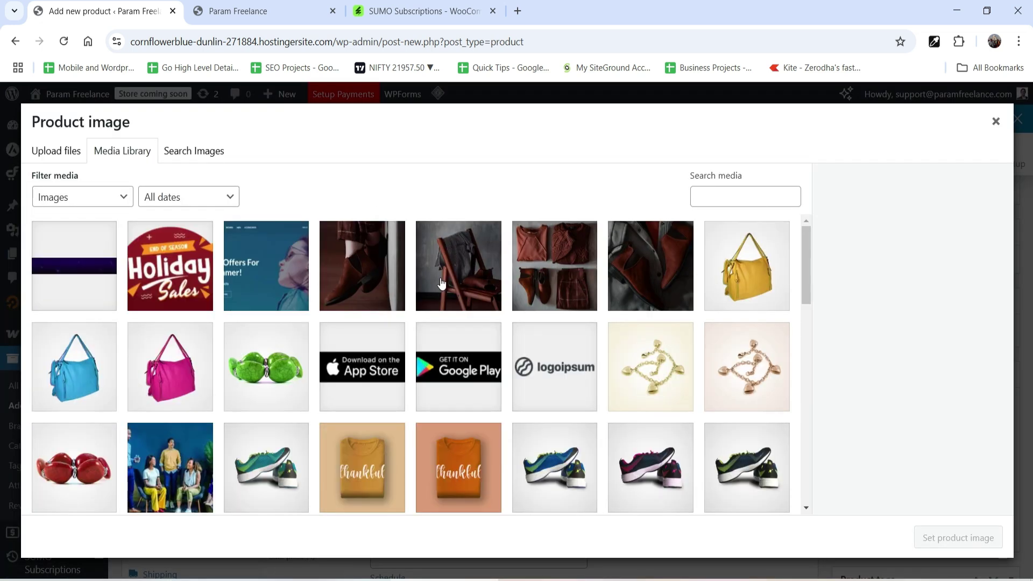
click(457, 266)
click(952, 537)
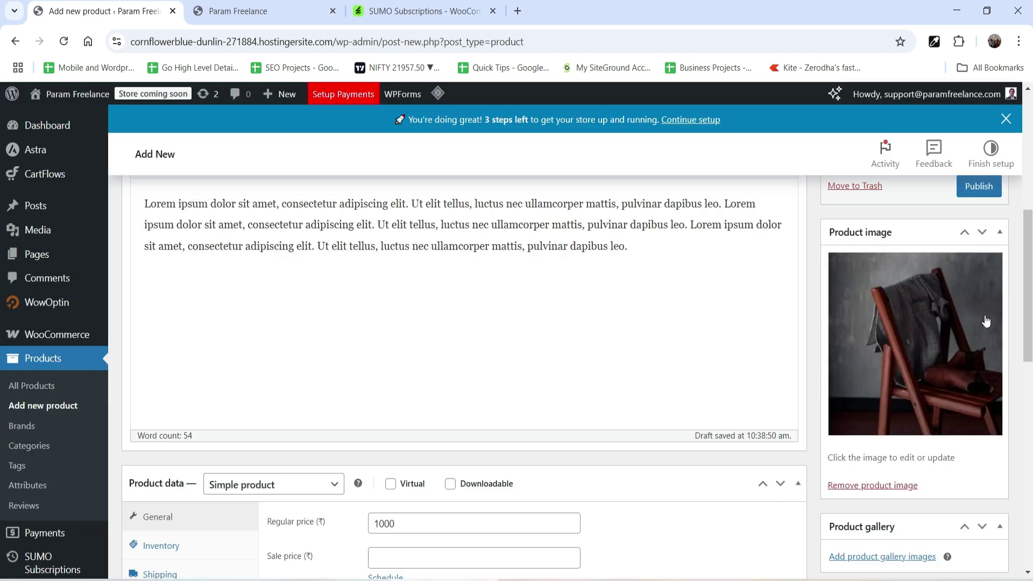
Review the subscription settings and publish the product "Subscription demo 1".
scroll(961, 320, down, 4)
scroll(961, 321, up, 4)
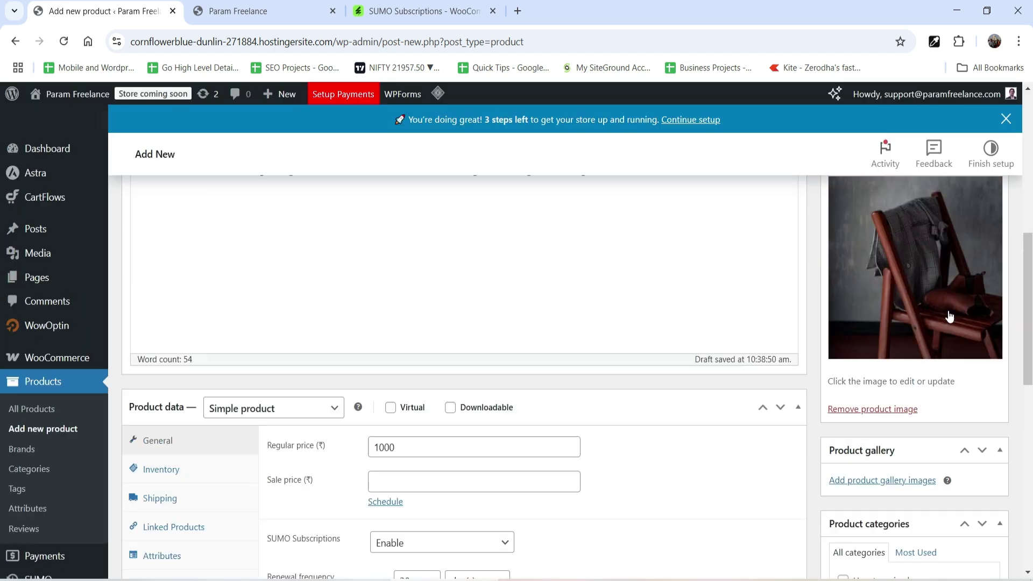
scroll(898, 293, down, 8)
scroll(901, 296, up, 10)
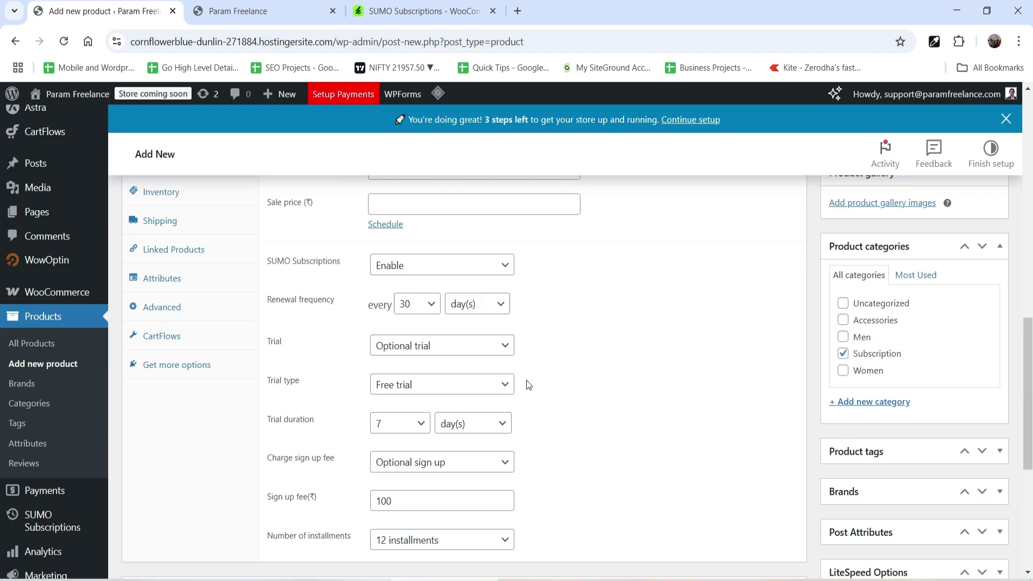
click(989, 398)
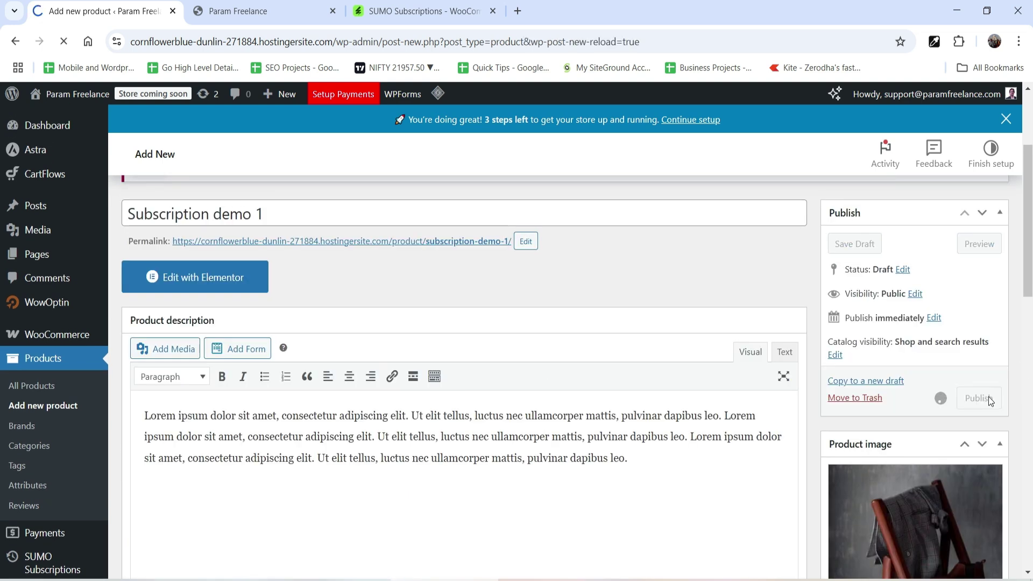
Open the published product's store page in a separate tab and switch to it.
right_click(474, 449)
click(532, 303)
click(319, 328)
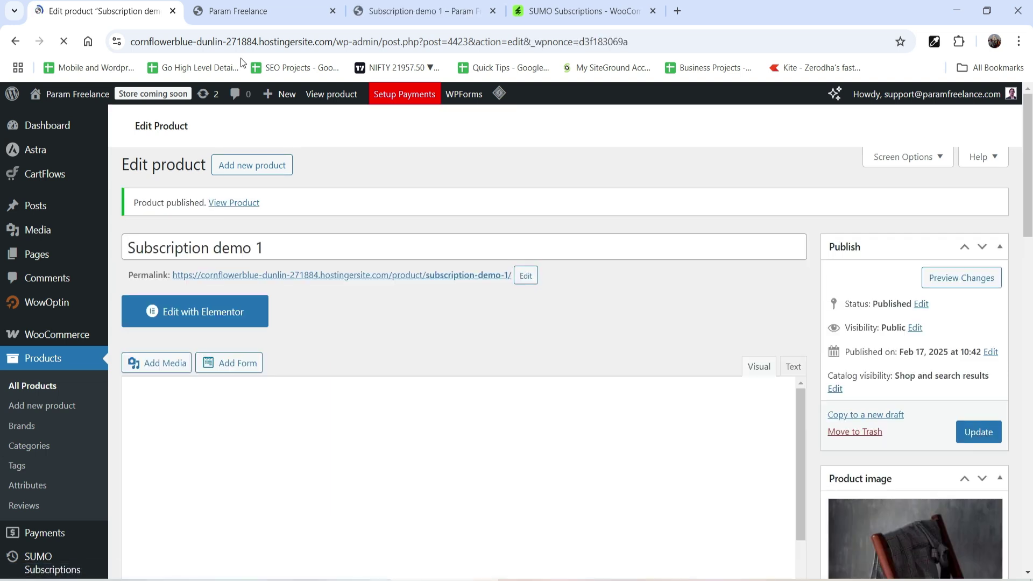
click(401, 11)
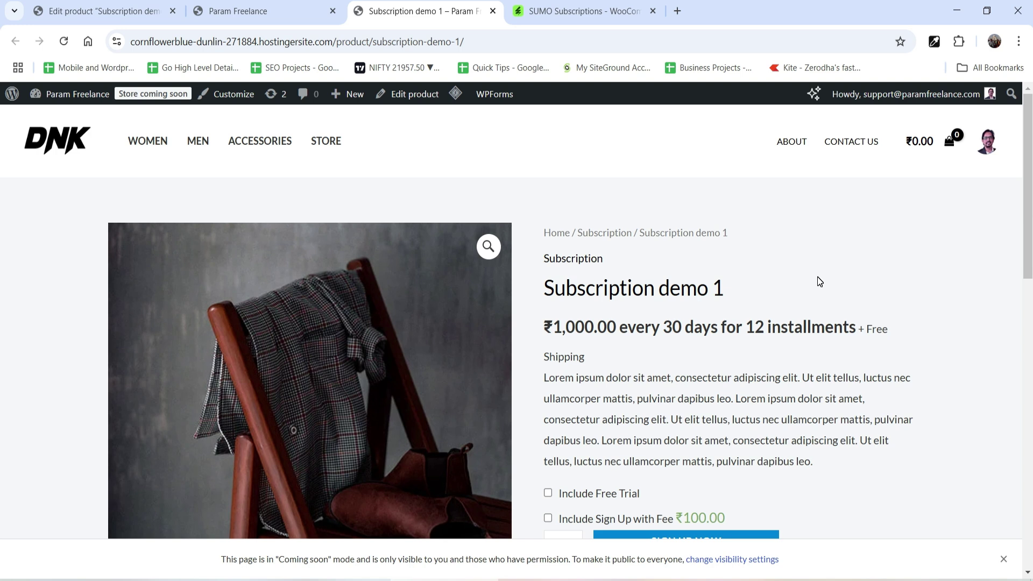
Examine the product's title, recurring price and installment terms on the store page.
drag(559, 289, 748, 292)
click(680, 367)
drag(858, 329, 770, 329)
click(683, 344)
drag(662, 328, 762, 334)
click(724, 357)
click(773, 371)
Examine the product's shipping note and short description on the store page.
scroll(764, 353, down, 1)
drag(859, 259, 885, 284)
click(843, 321)
click(859, 309)
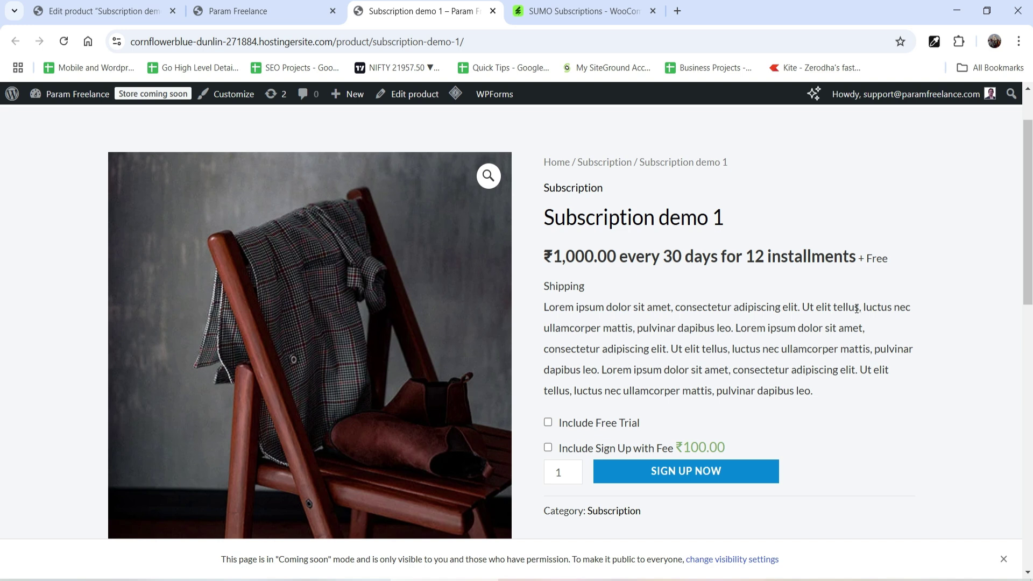
drag(857, 260, 892, 295)
click(876, 312)
drag(547, 308, 862, 391)
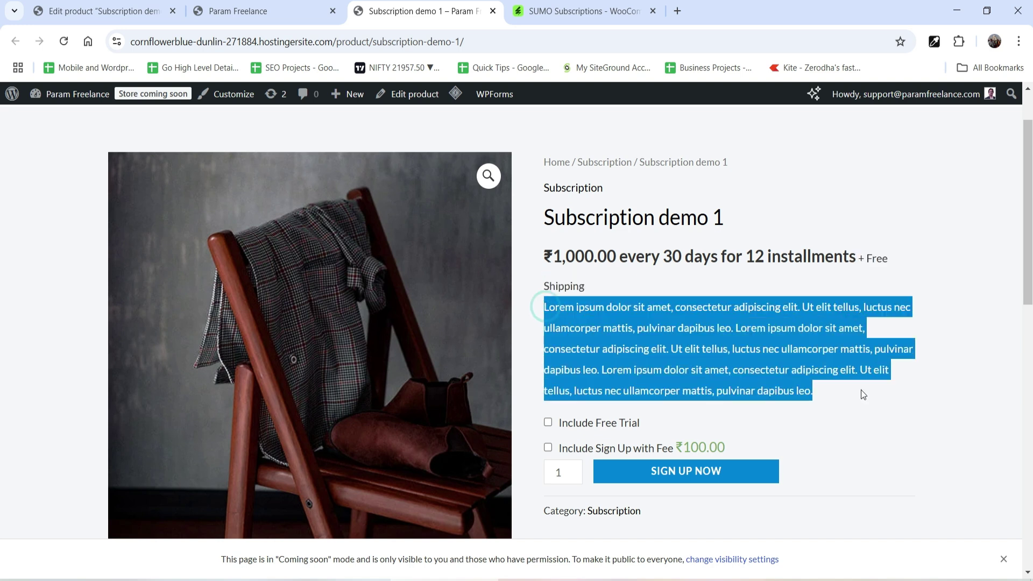
click(844, 383)
Include the free trial on the product page and examine the updated price terms.
scroll(845, 383, down, 3)
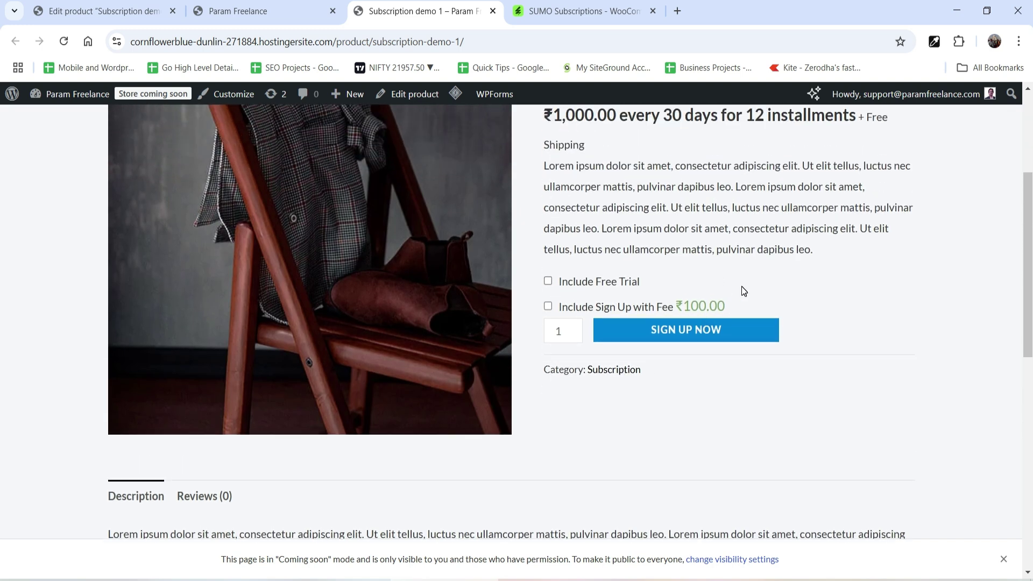
click(548, 281)
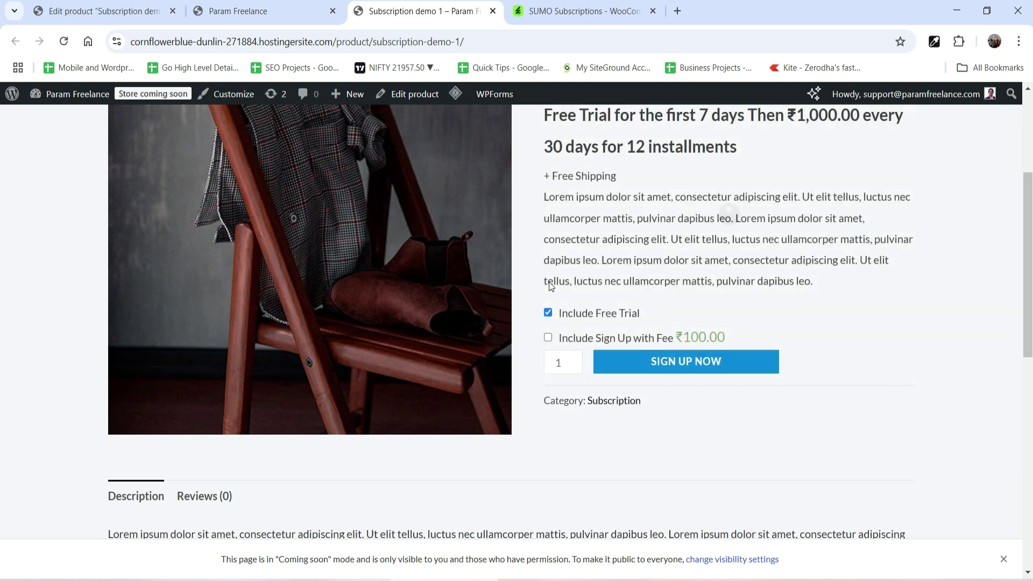
scroll(578, 273, up, 5)
drag(551, 327, 734, 323)
drag(792, 342, 840, 327)
click(670, 333)
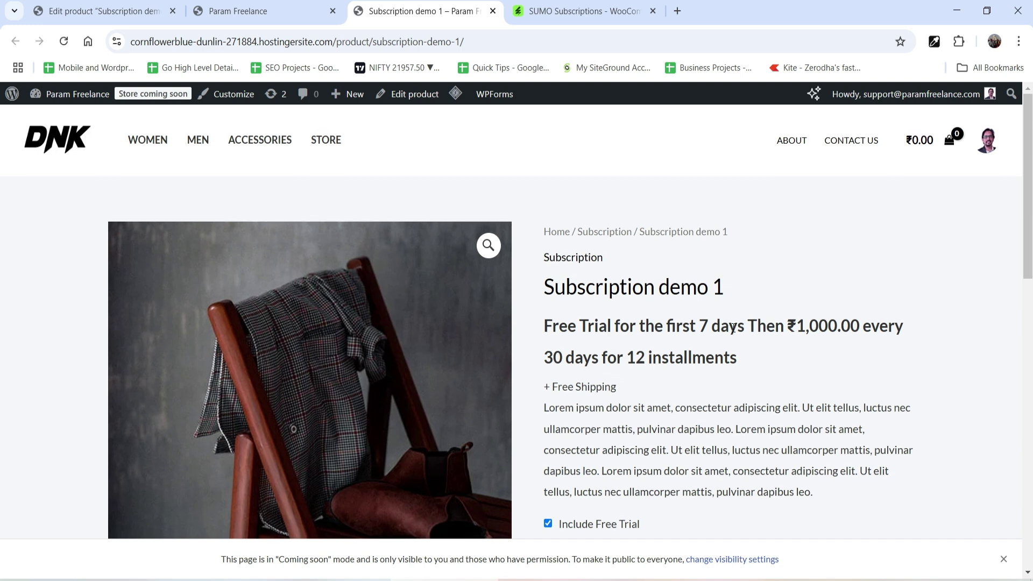
Try the sign up fee option in place of the free trial and clear it again.
scroll(752, 374, down, 3)
click(548, 383)
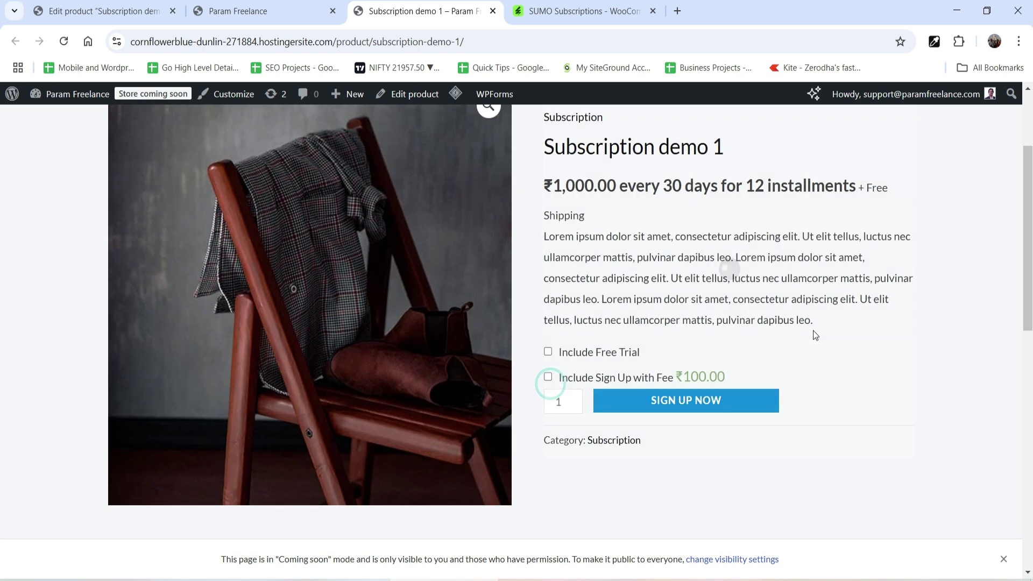
click(548, 375)
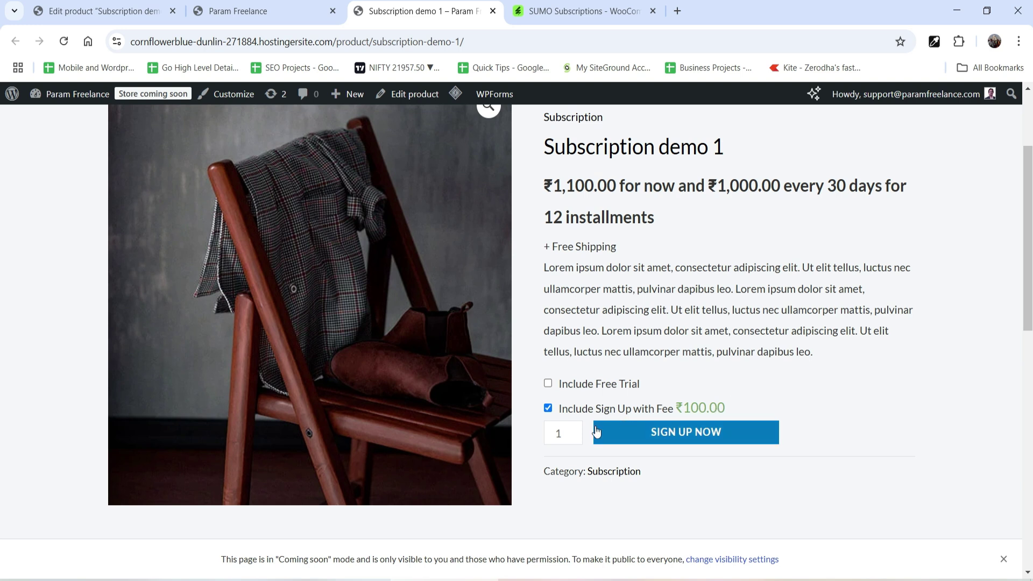
click(548, 407)
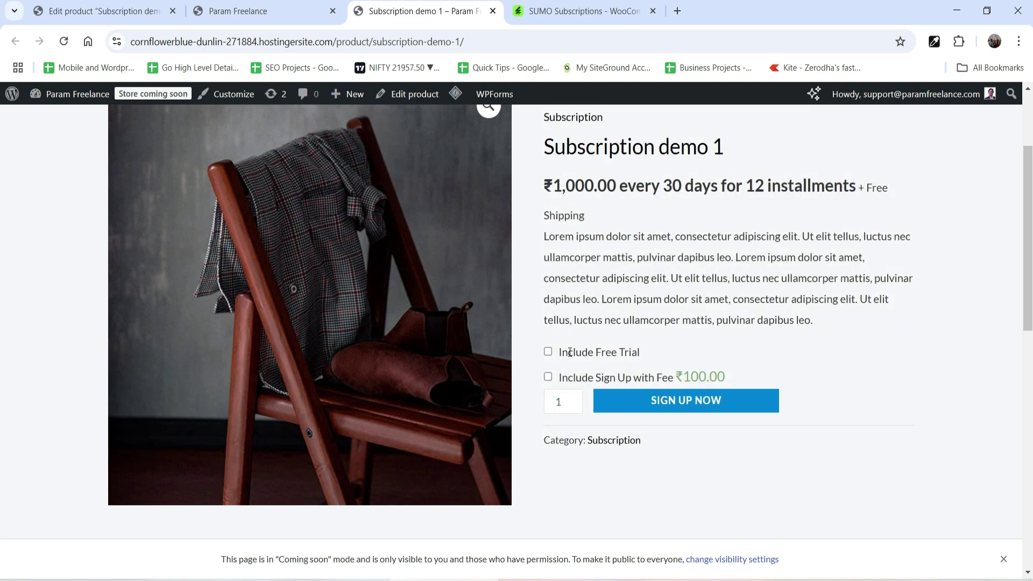
Add the product to the cart with its free trial included and open the cart.
click(548, 353)
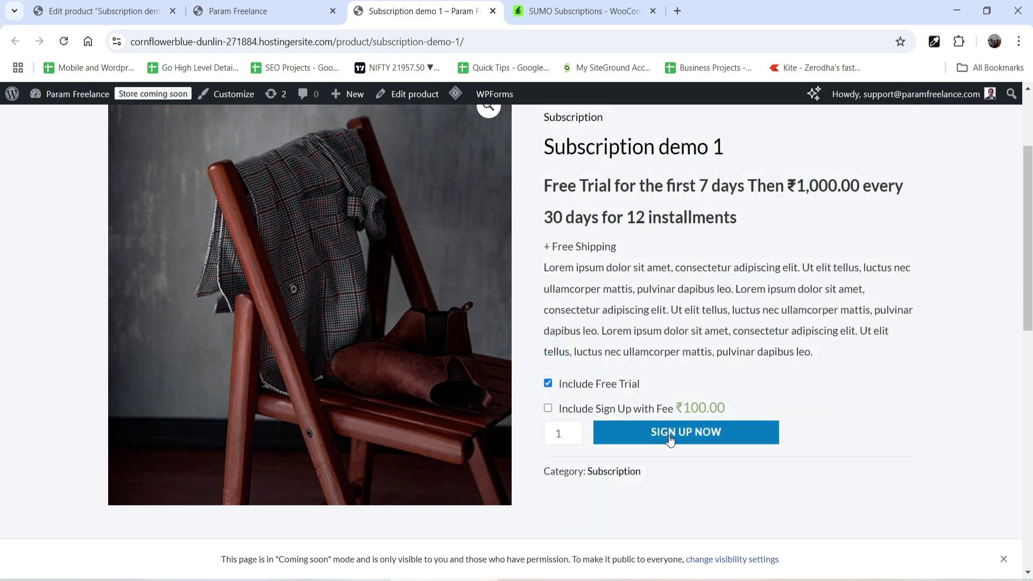
click(702, 442)
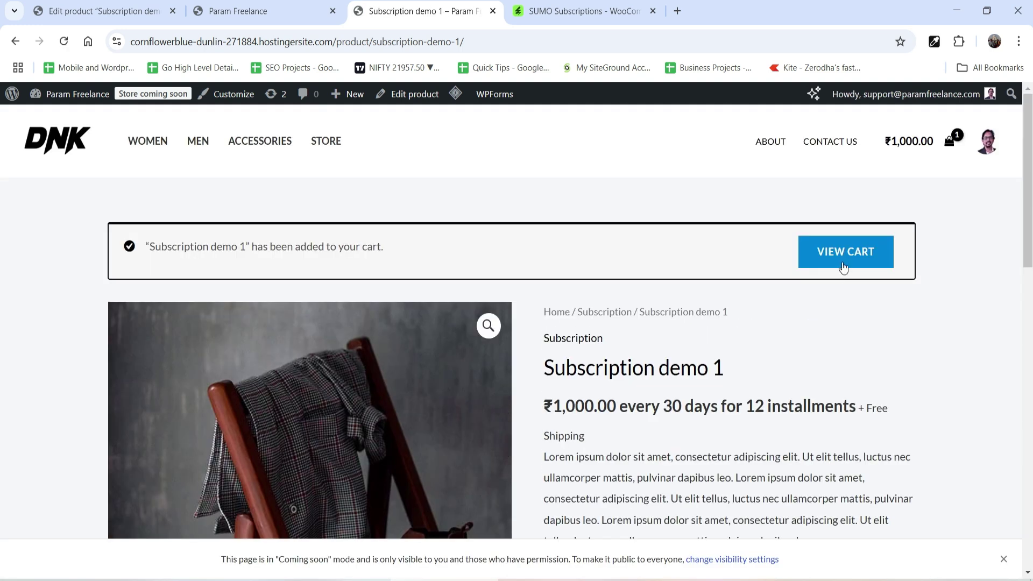
click(843, 267)
Proceed from the cart to checkout and examine the order summary, billing fields and payment section.
scroll(923, 308, down, 3)
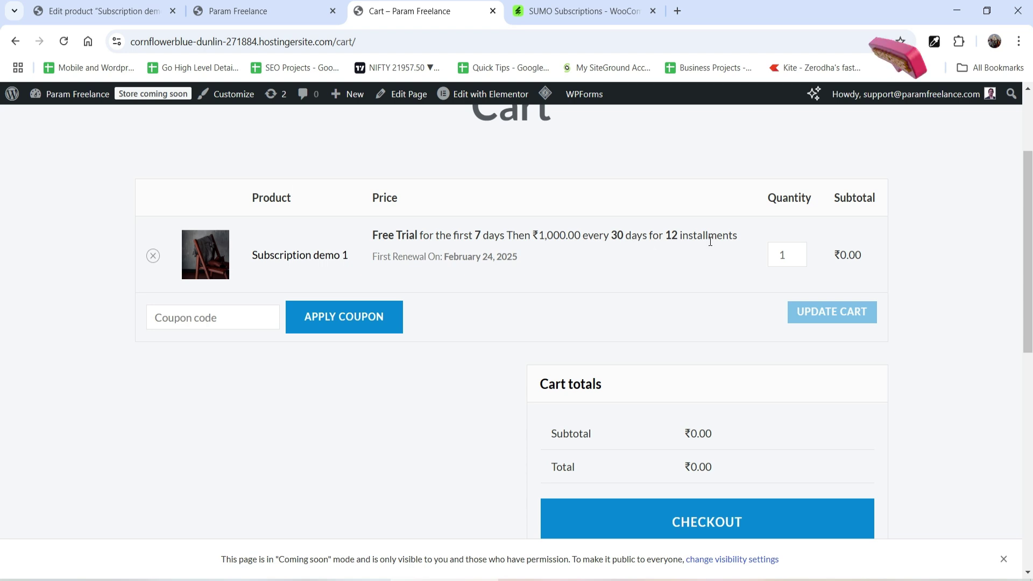
scroll(485, 323, down, 4)
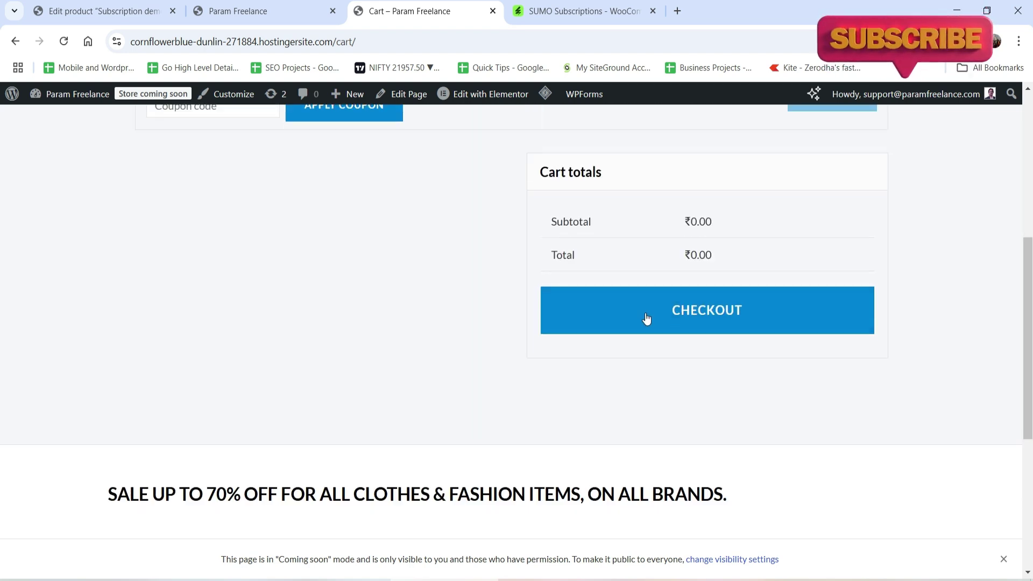
click(737, 321)
scroll(903, 293, down, 4)
scroll(871, 279, up, 1)
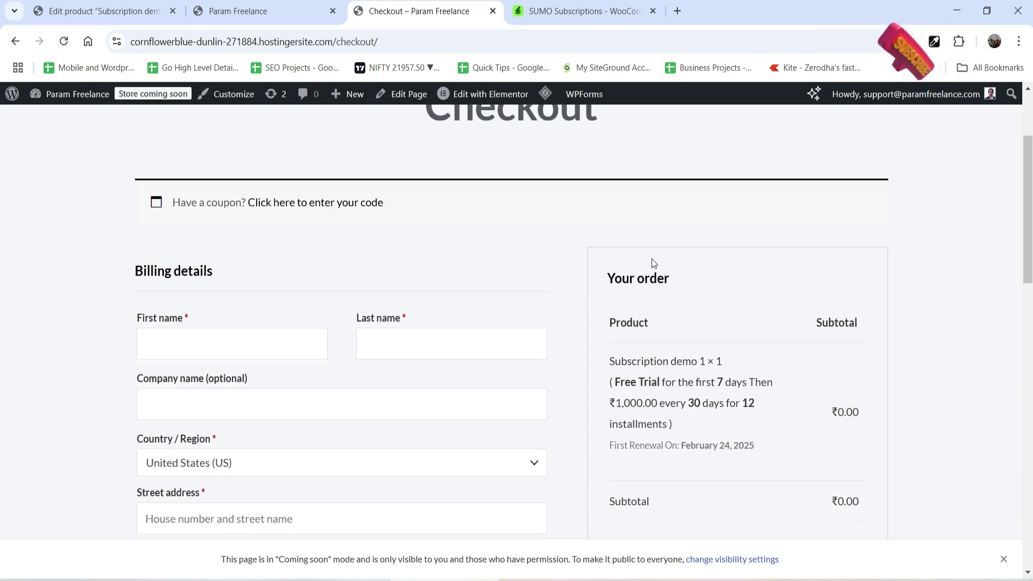
scroll(889, 284, down, 1)
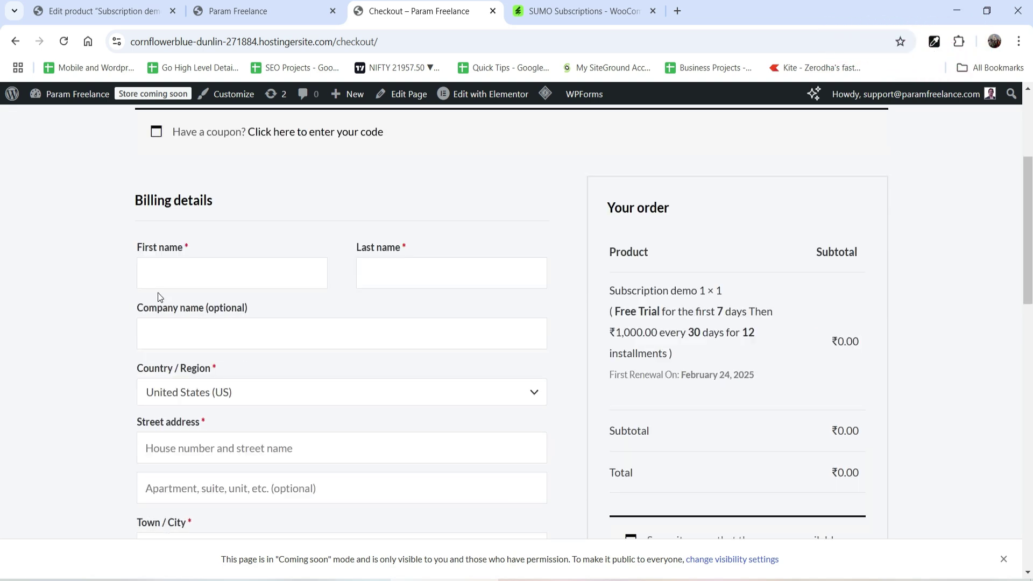
scroll(927, 263, down, 3)
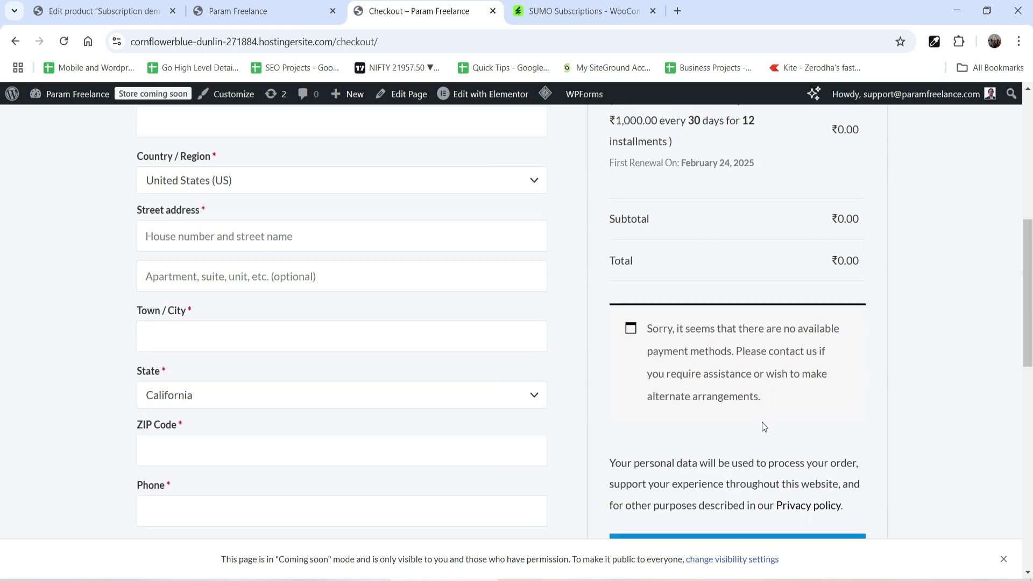
scroll(723, 300, down, 2)
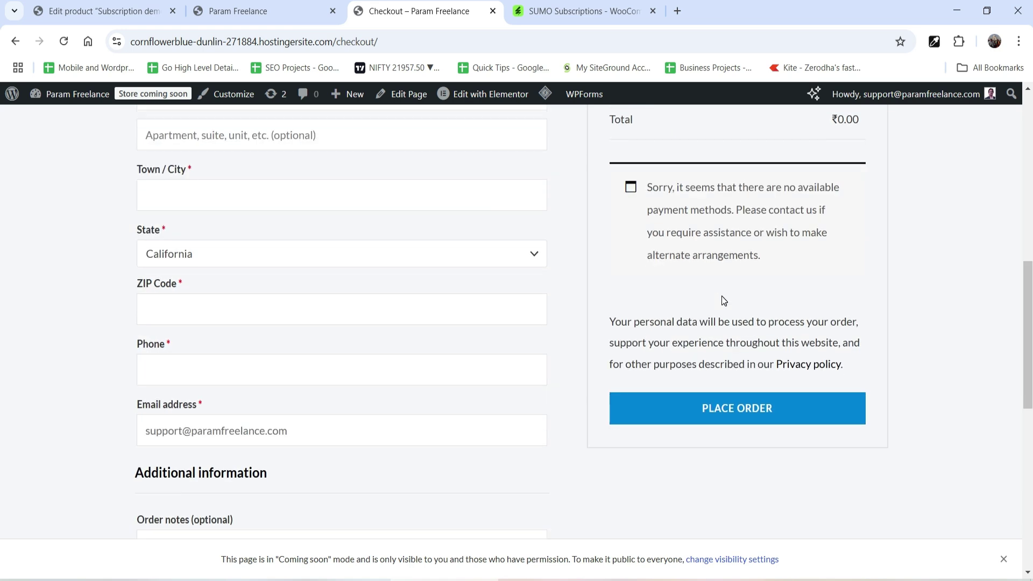
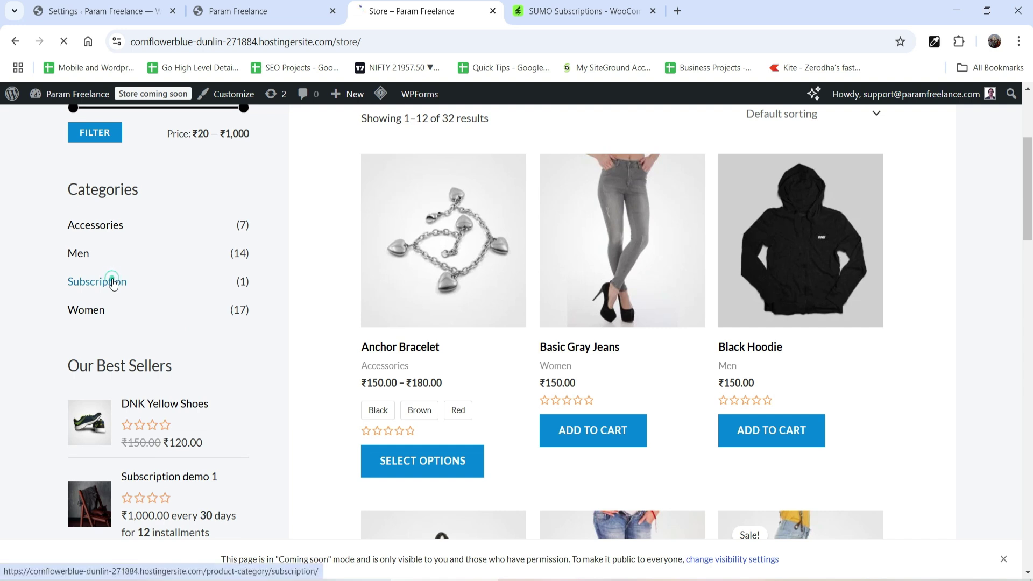
Set the Add to Cart Button Label to "Sign up" in the SUMO Subscriptions general settings and save the changes.
scroll(699, 276, down, 2)
scroll(646, 272, down, 3)
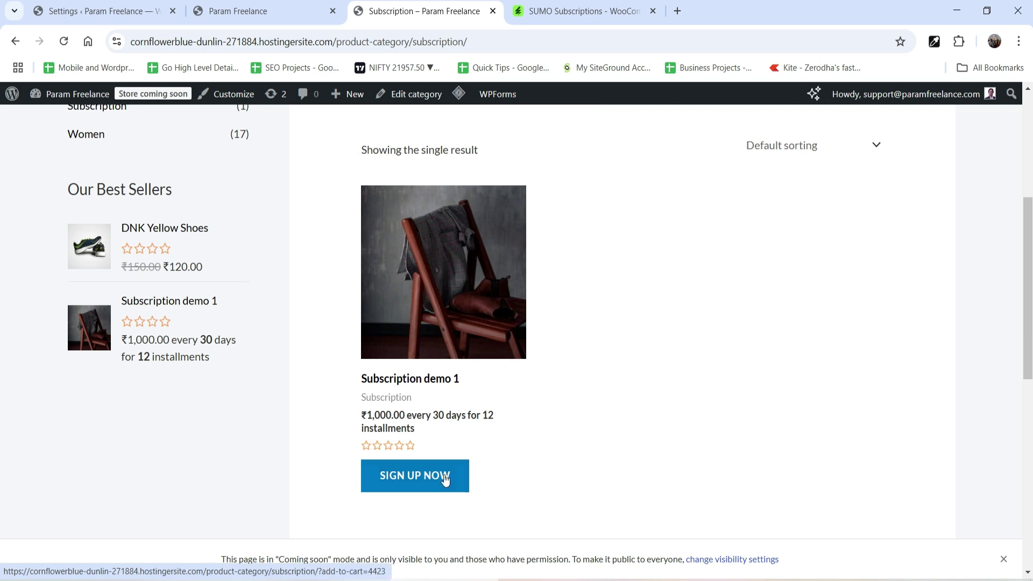
click(63, 10)
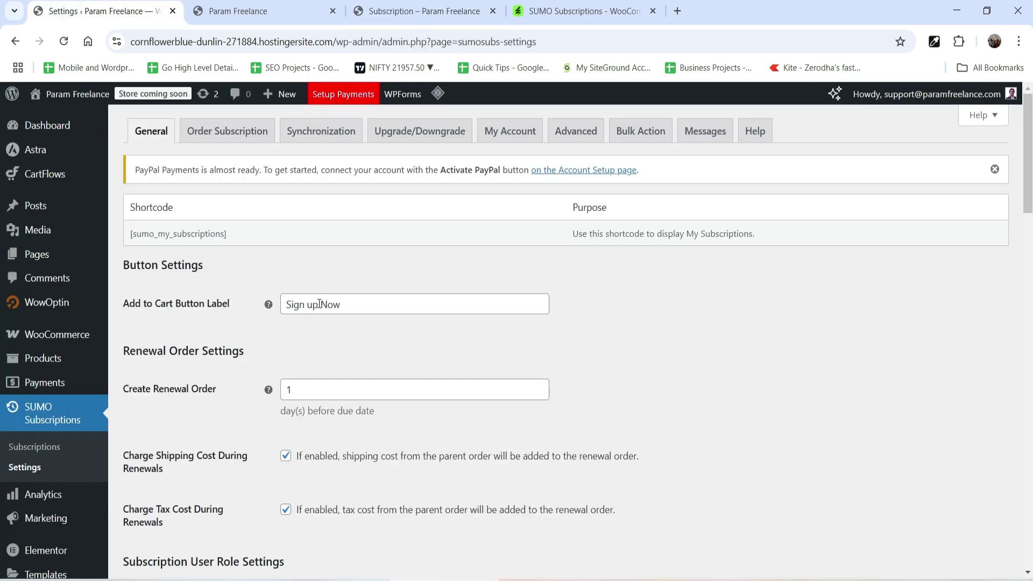
drag(316, 305, 664, 322)
key(BackSpace)
scroll(839, 350, down, 15)
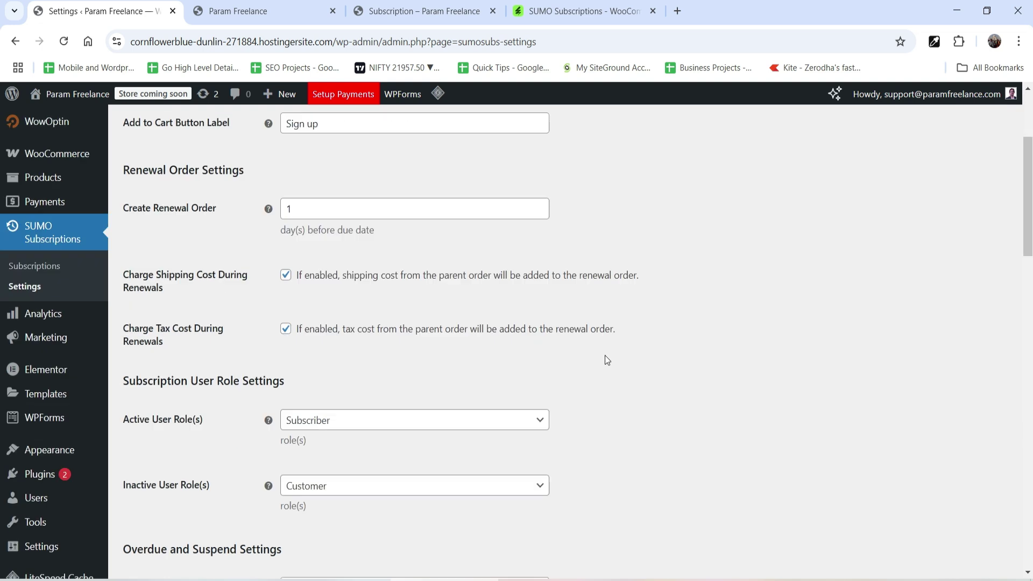
click(145, 508)
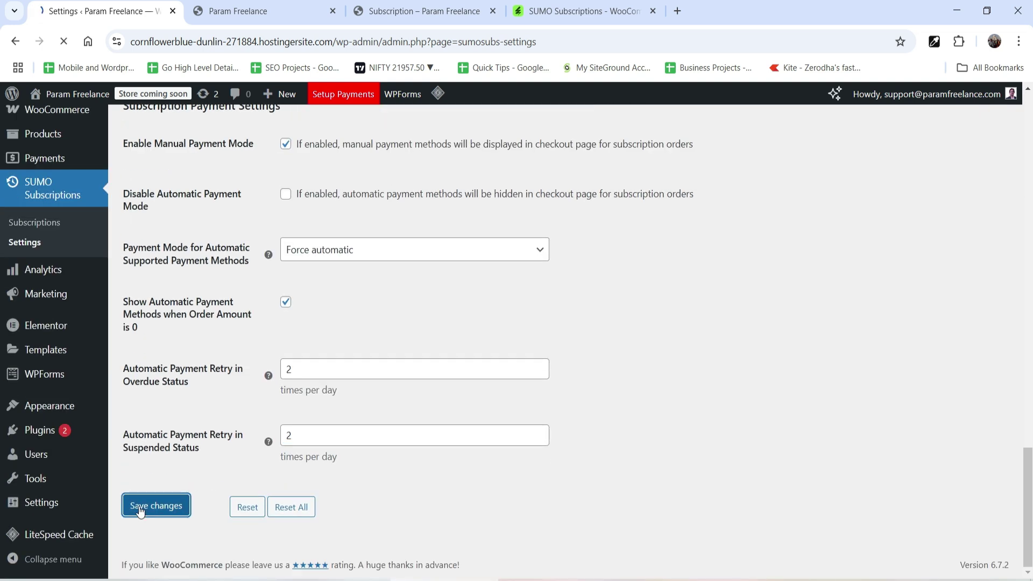
Purge all site caches from the Subscription category page, and check the subscription button's label there and on the "Subscription demo 1" product page.
click(449, 18)
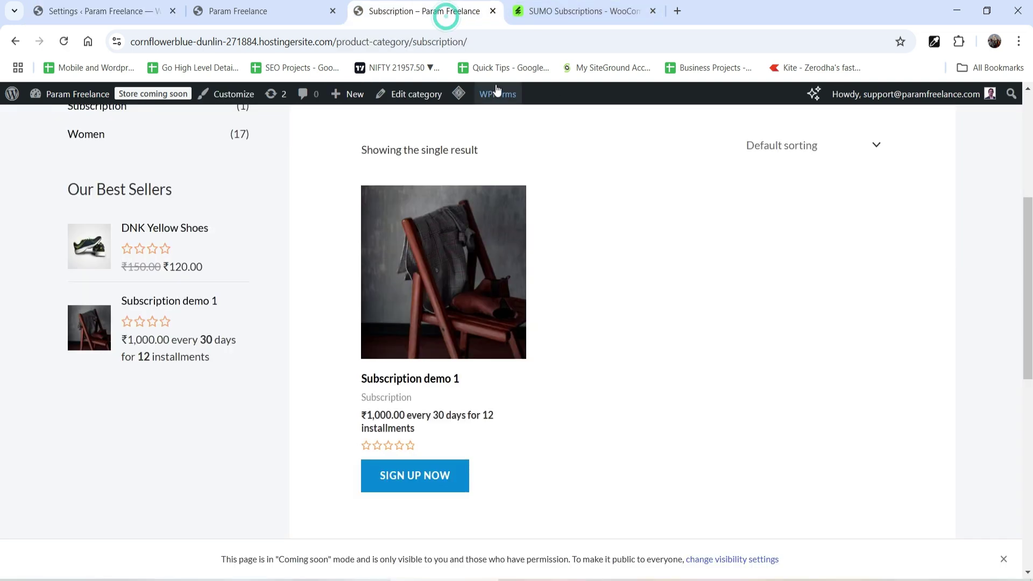
mouse_move(459, 94)
click(458, 156)
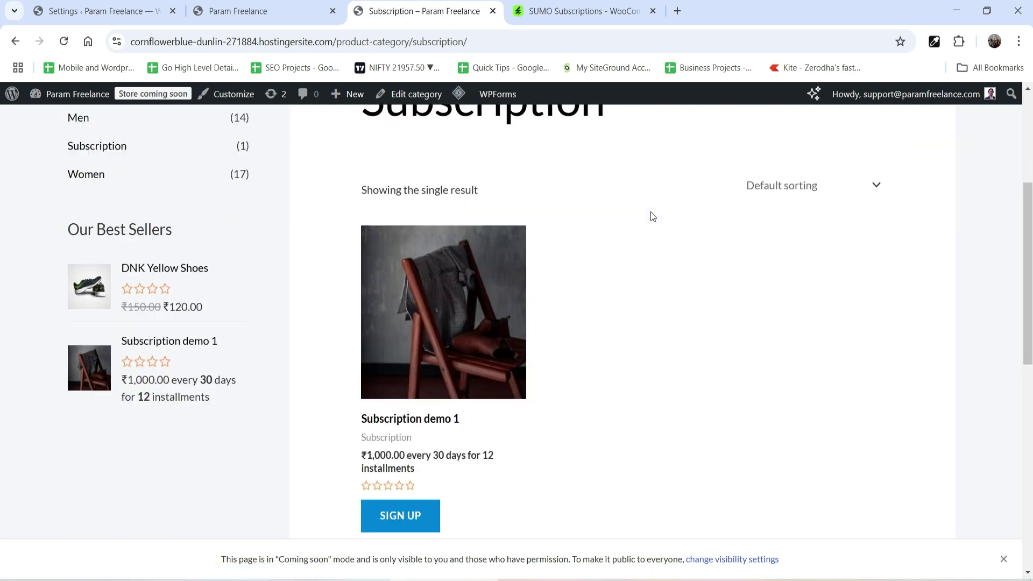
scroll(538, 322, down, 2)
click(422, 203)
scroll(744, 225, down, 5)
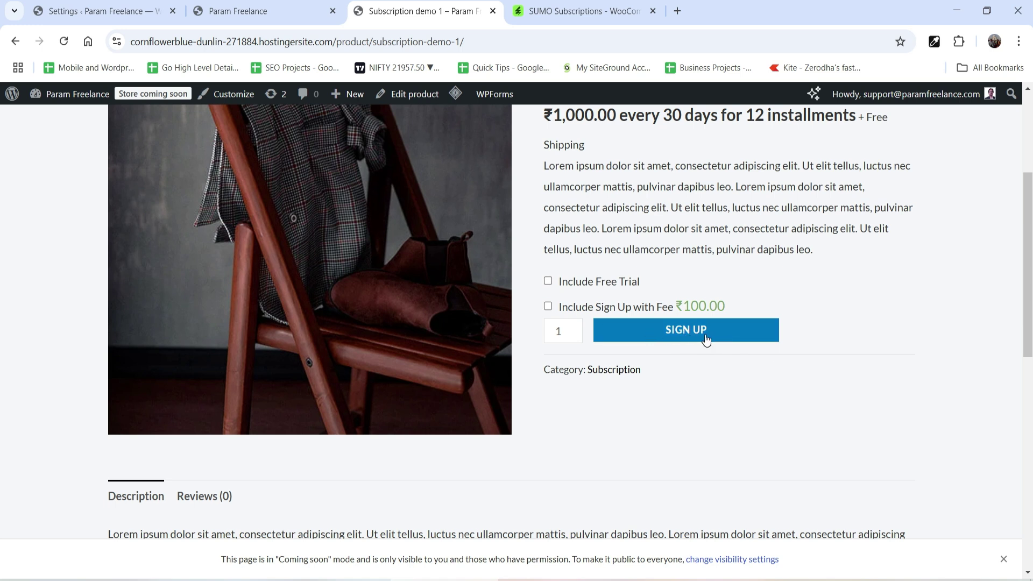
Examine the general subscription settings for renewal orders, user roles, overdue and suspend periods, email reminders, restrictions and payment modes.
click(92, 11)
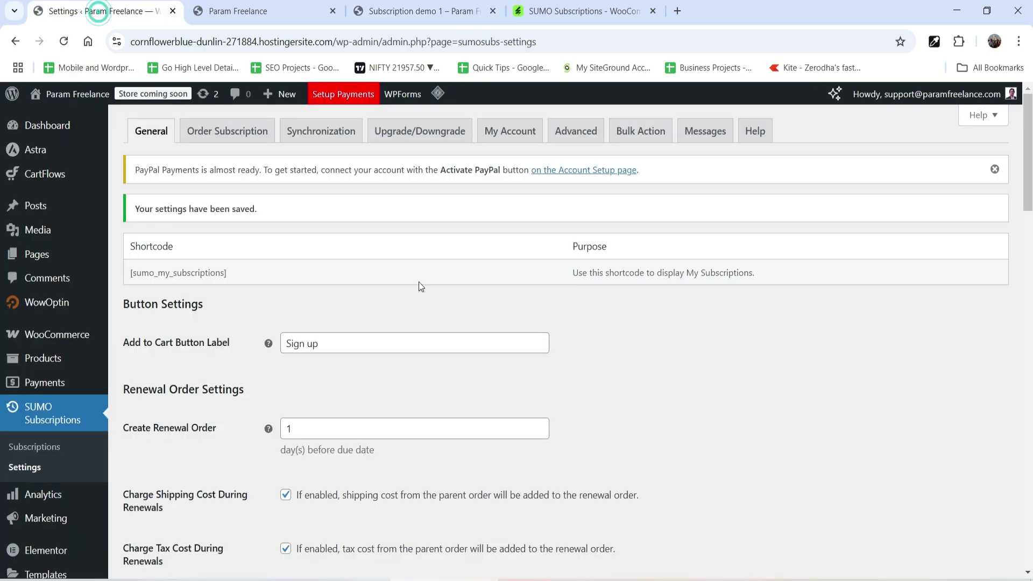
scroll(377, 249, down, 3)
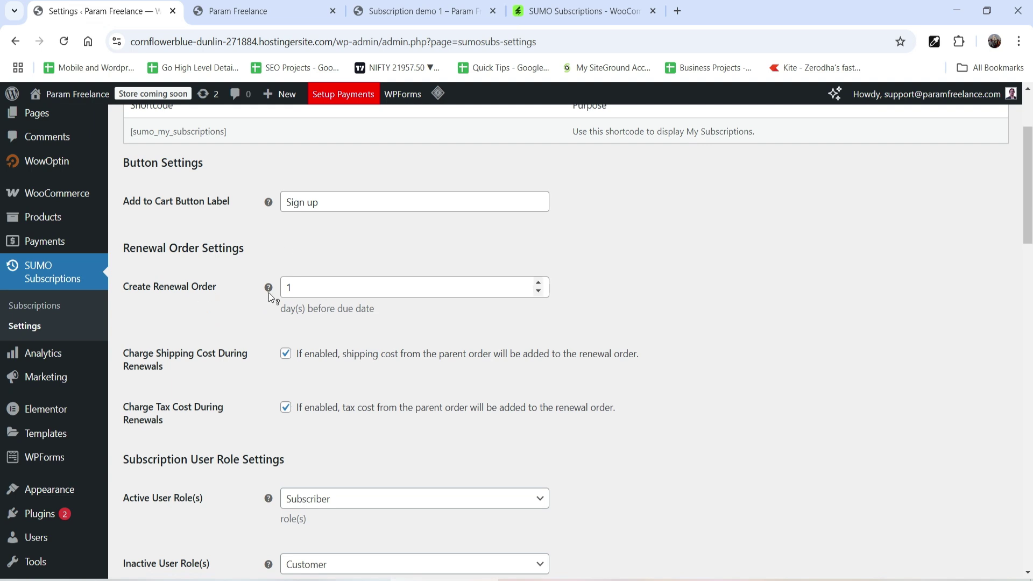
scroll(269, 293, down, 1)
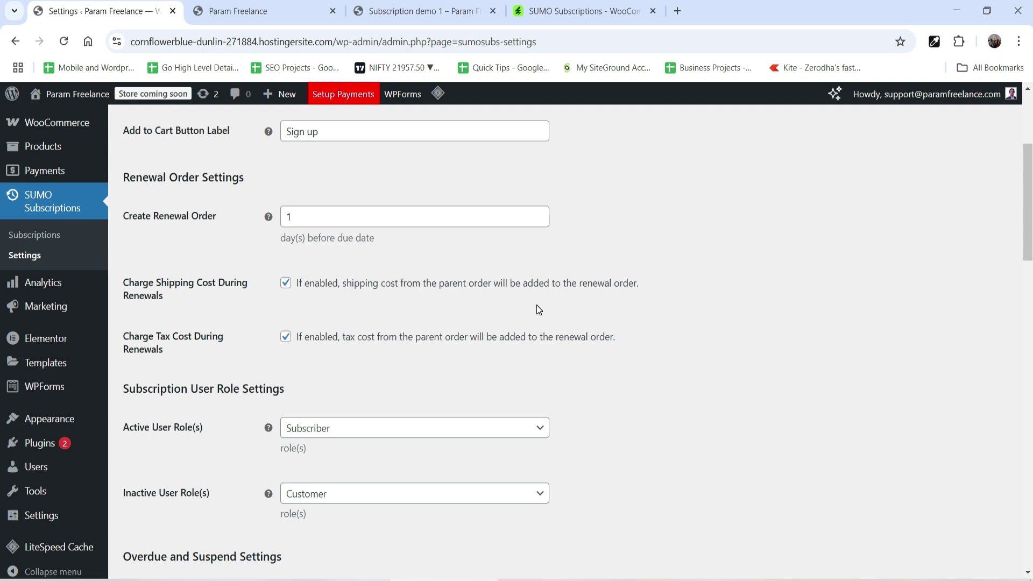
scroll(605, 303, down, 3)
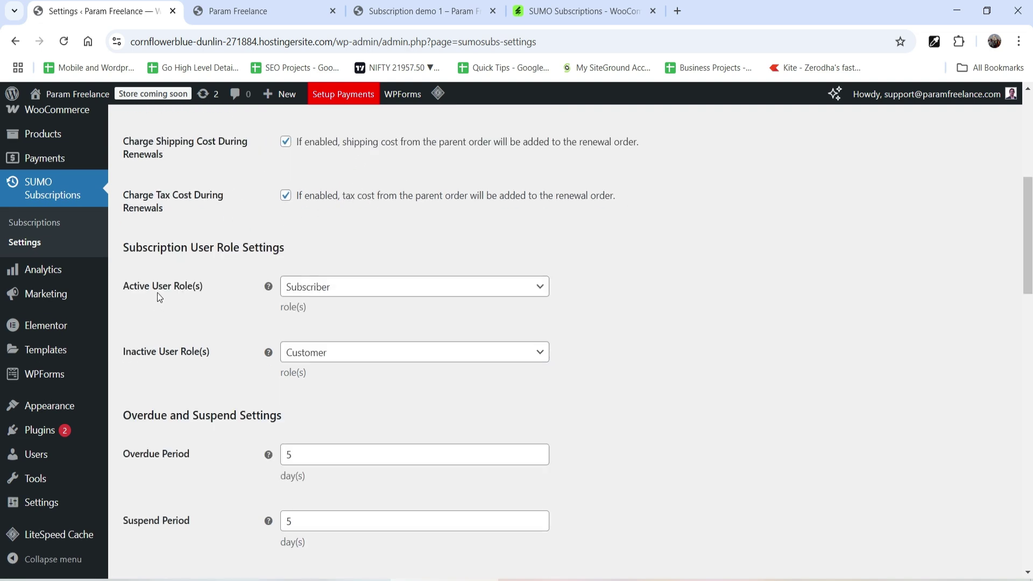
scroll(258, 259, down, 1)
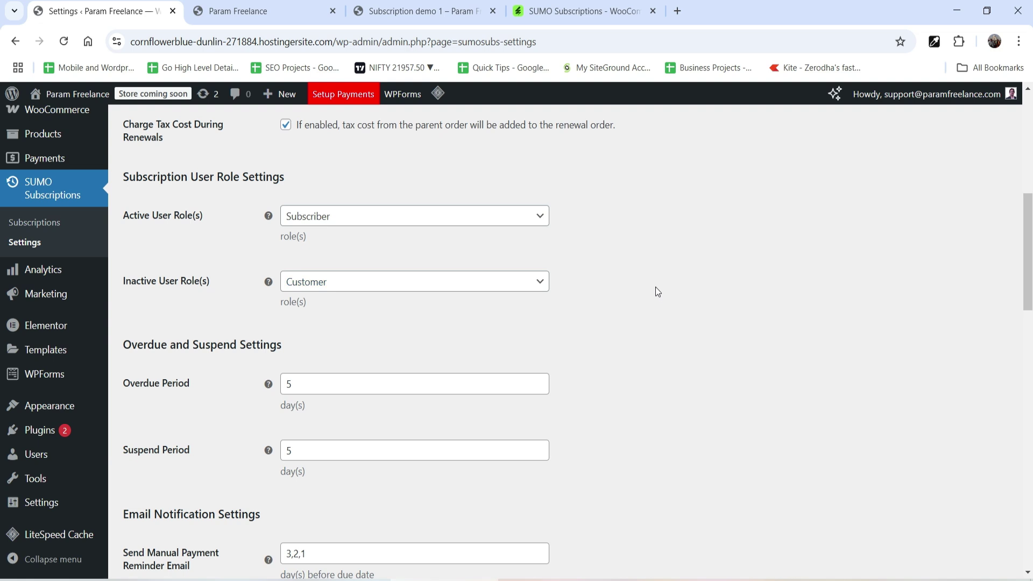
scroll(166, 379, down, 3)
scroll(533, 301, down, 10)
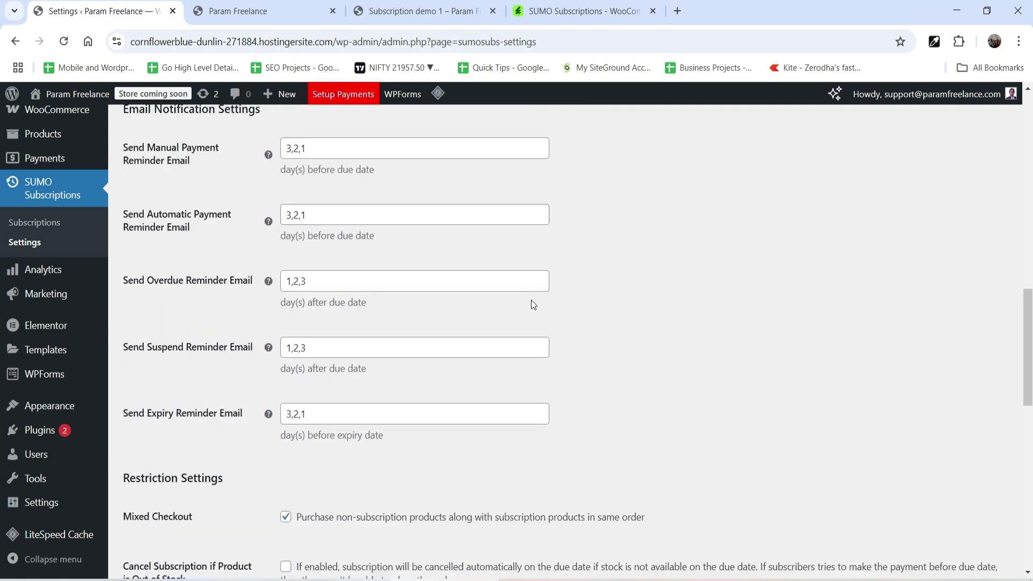
scroll(637, 289, down, 1)
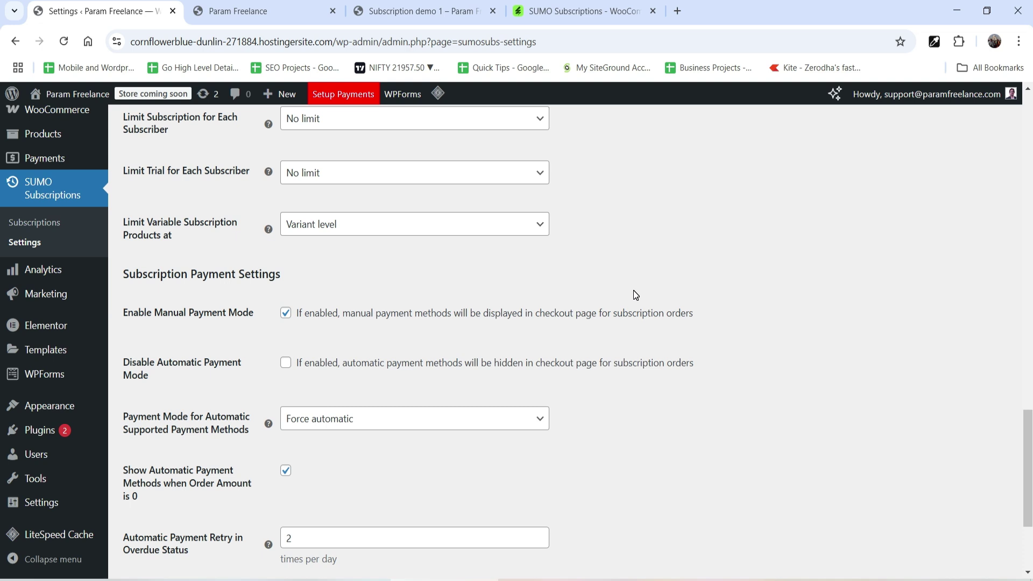
scroll(634, 290, up, 20)
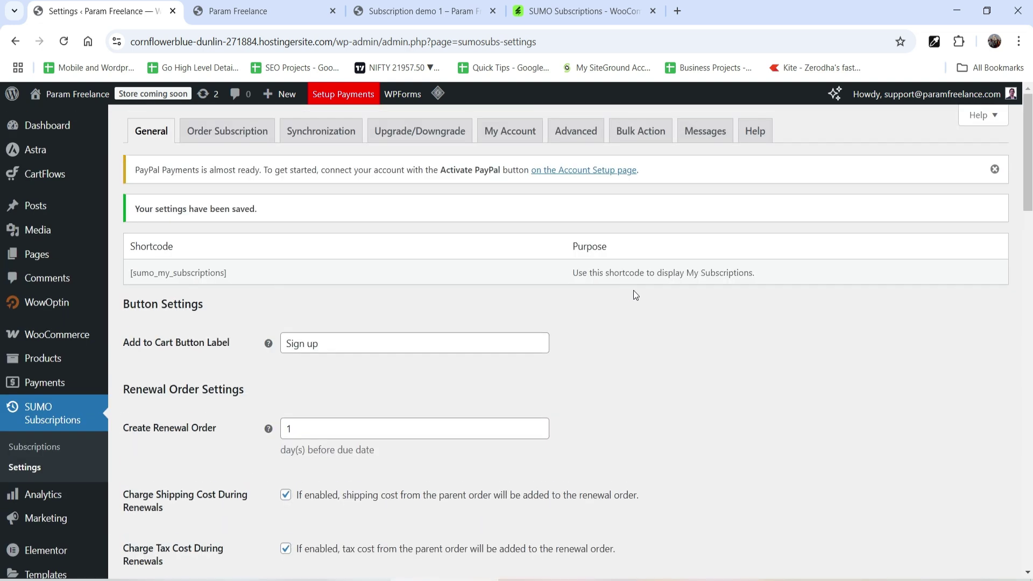
Examine the Order Subscription settings, including the cart and checkout display, renewal frequency limits, installments, sign up fee and restrictions.
click(228, 130)
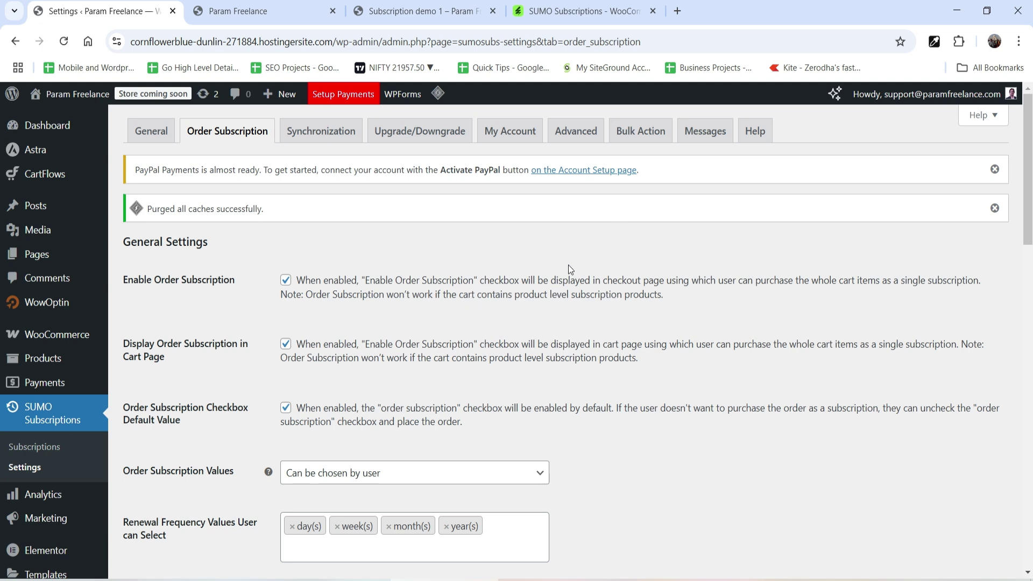
scroll(568, 266, down, 1)
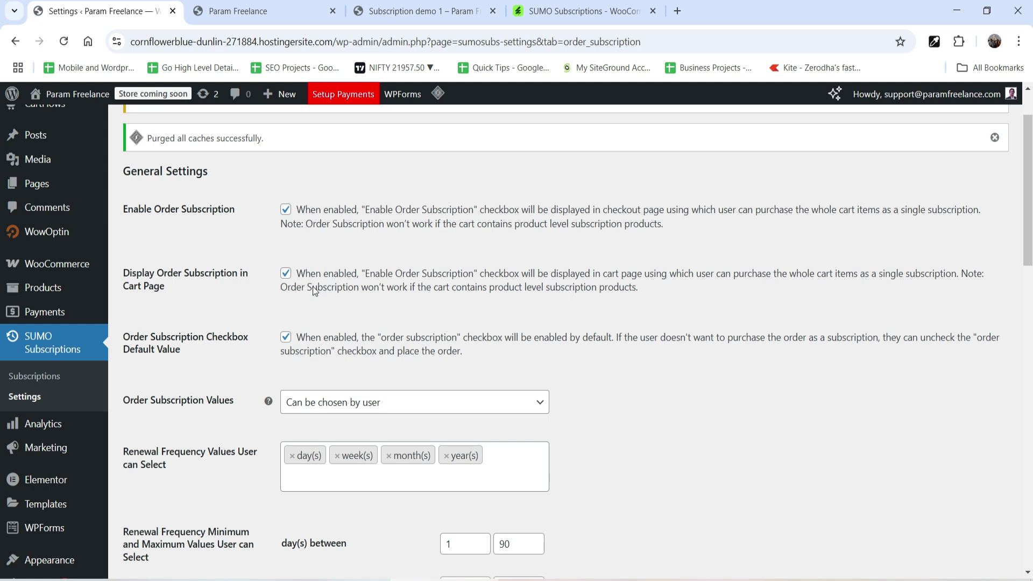
scroll(477, 263, down, 1)
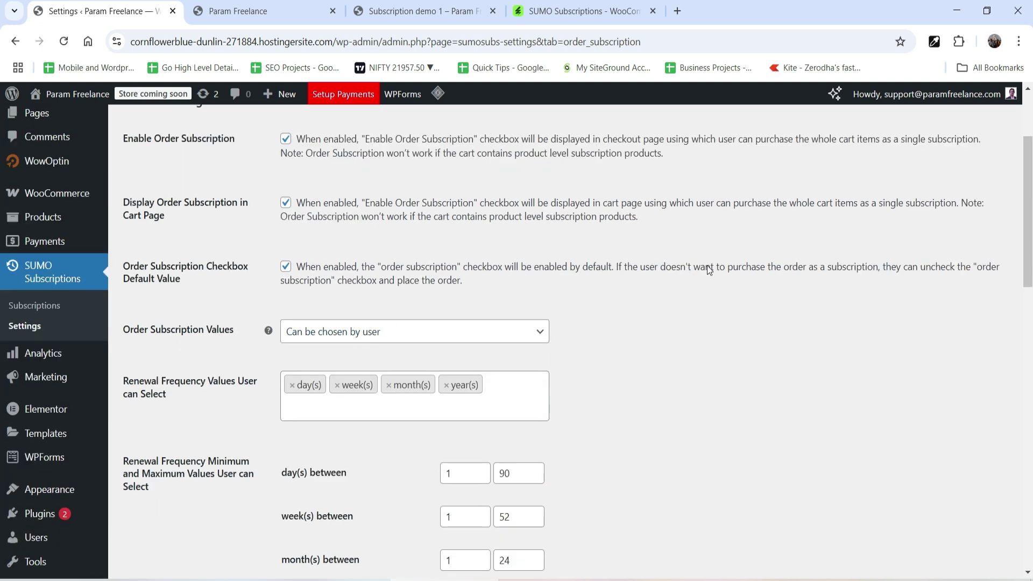
scroll(454, 211, down, 2)
click(440, 194)
click(438, 194)
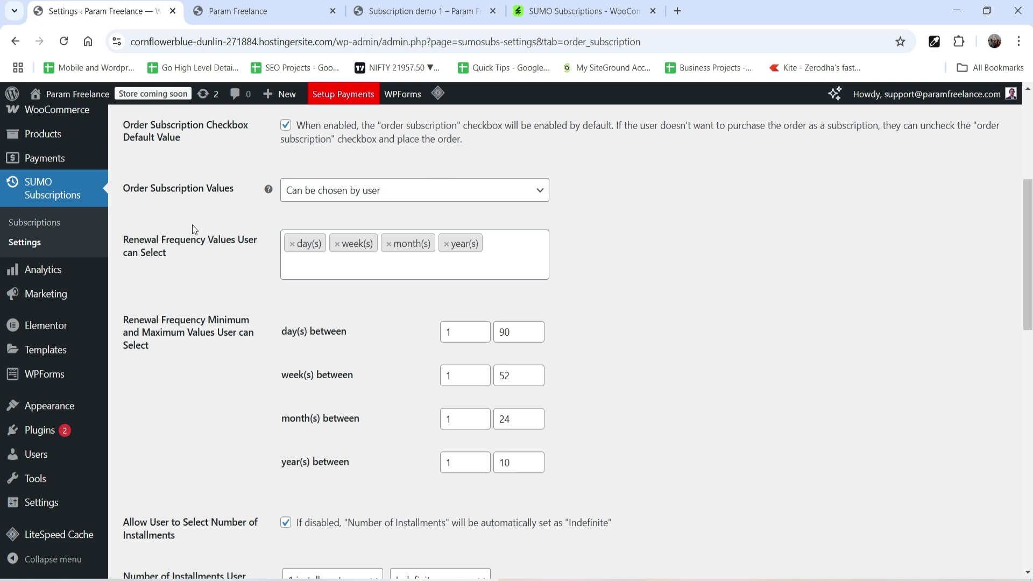
scroll(235, 269, down, 8)
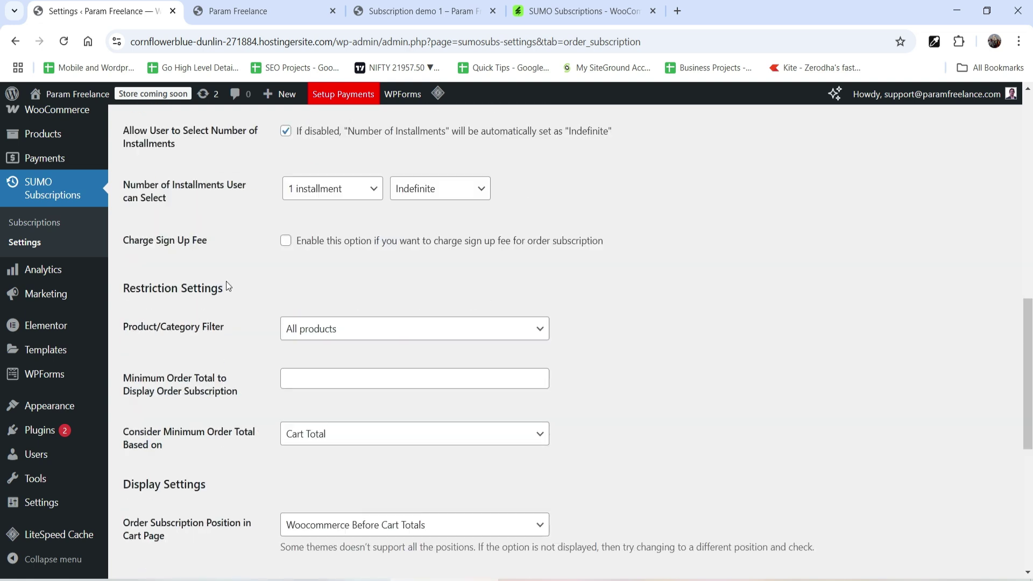
scroll(186, 283, up, 12)
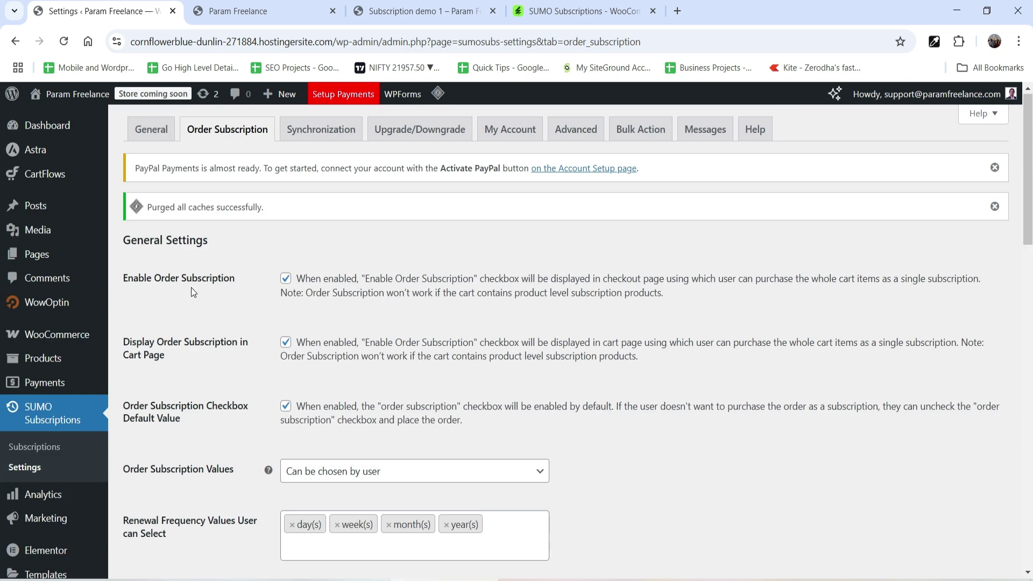
Edit "Subscription demo 1" to change its renewal frequency unit to month(s), and examine the days offered for synchronizing renewals.
click(321, 129)
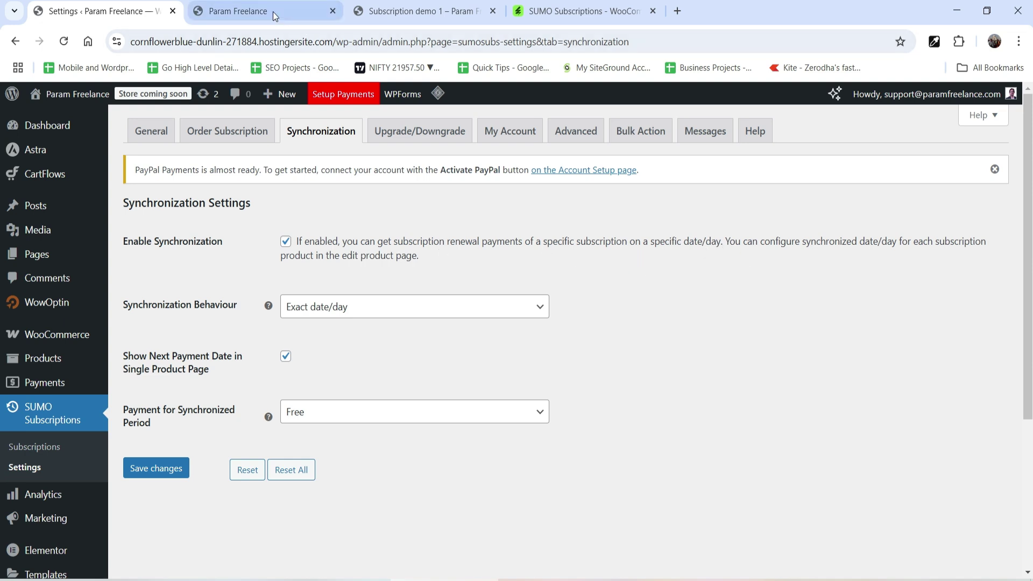
click(409, 11)
click(405, 94)
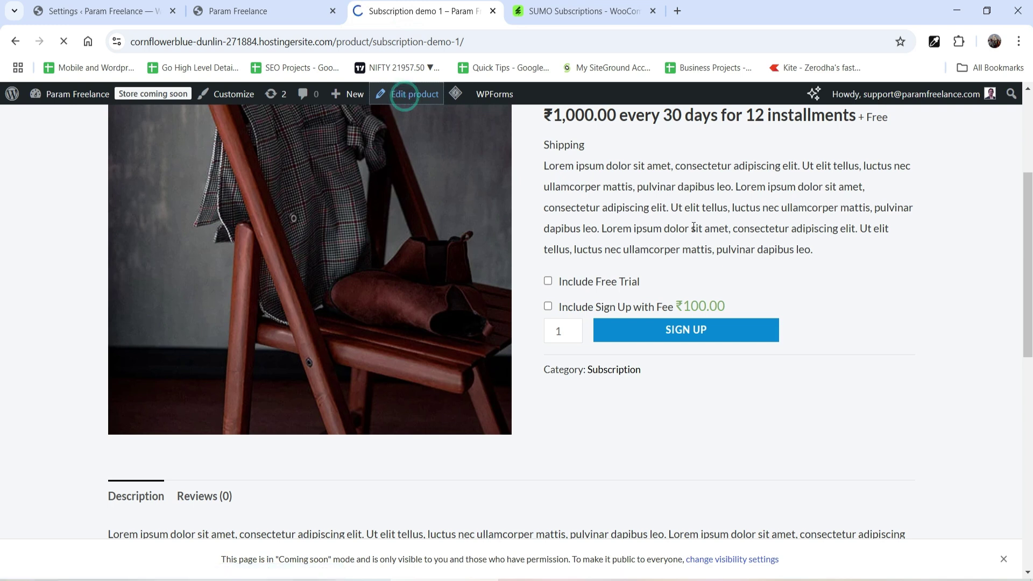
scroll(553, 199, down, 15)
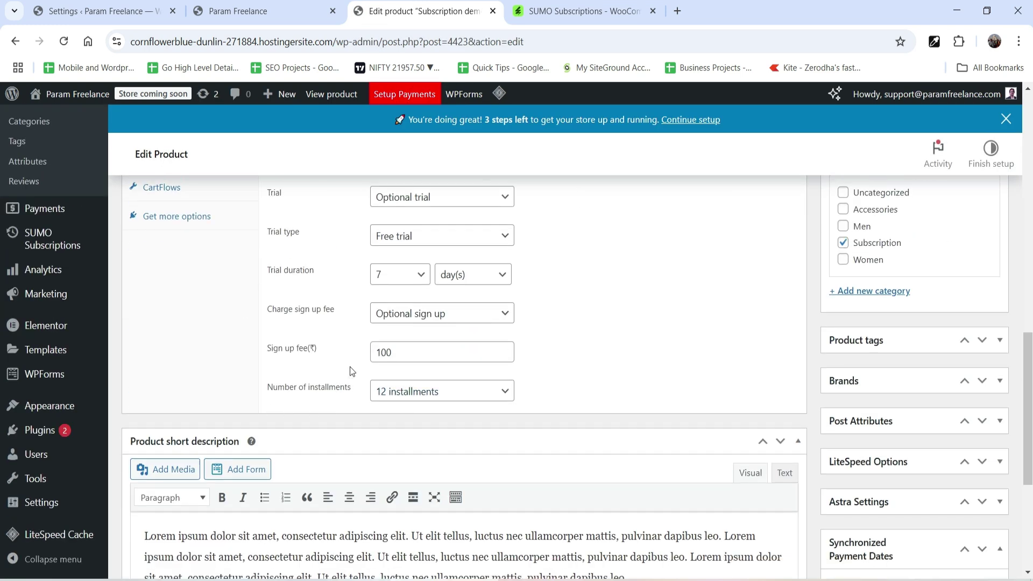
scroll(608, 286, up, 3)
click(477, 296)
click(466, 336)
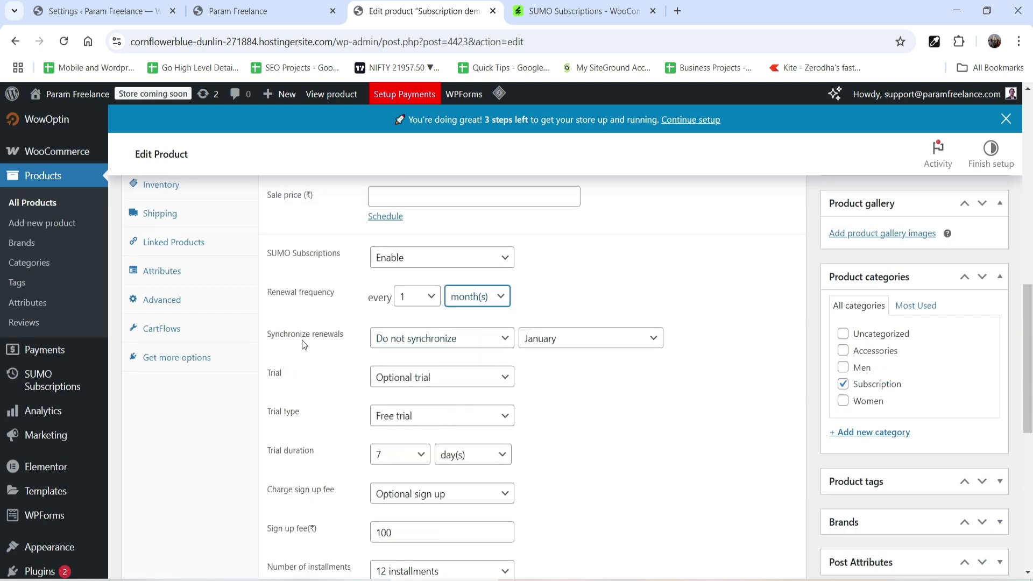
click(412, 339)
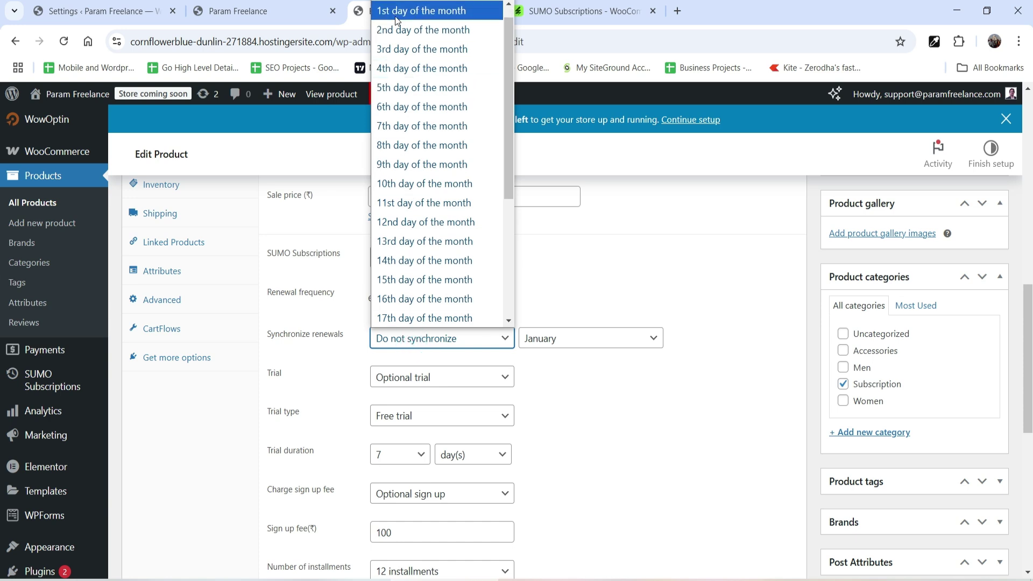
click(741, 394)
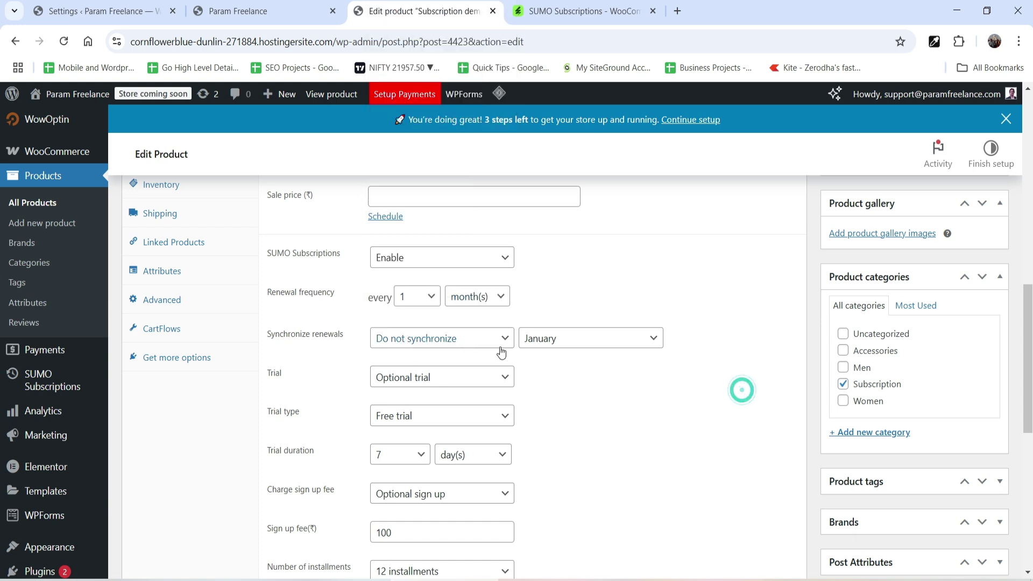
Examine the Synchronization Behaviour choices in the SUMO Subscriptions settings, leaving the selection as it is.
click(124, 11)
scroll(350, 188, down, 3)
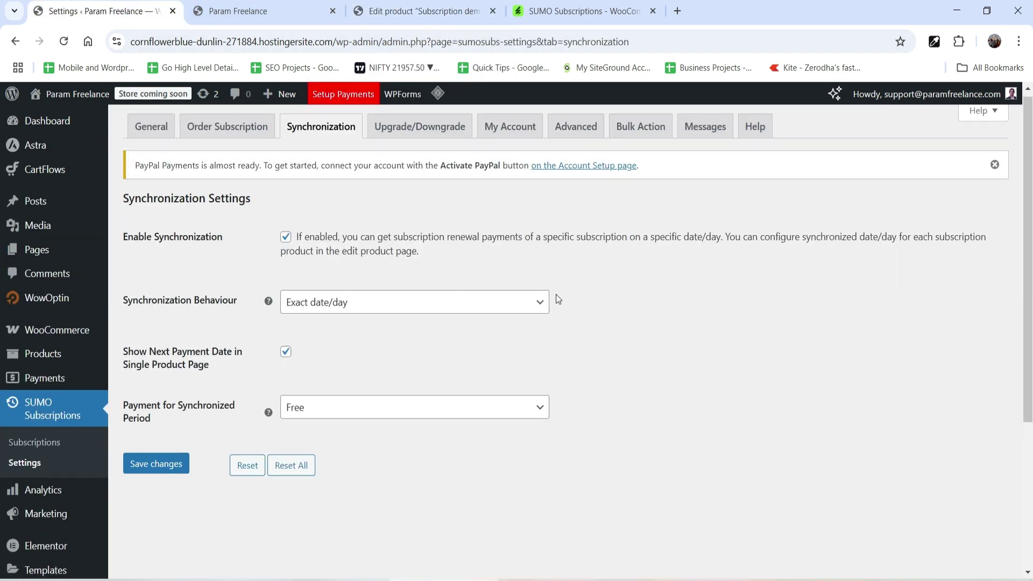
click(360, 170)
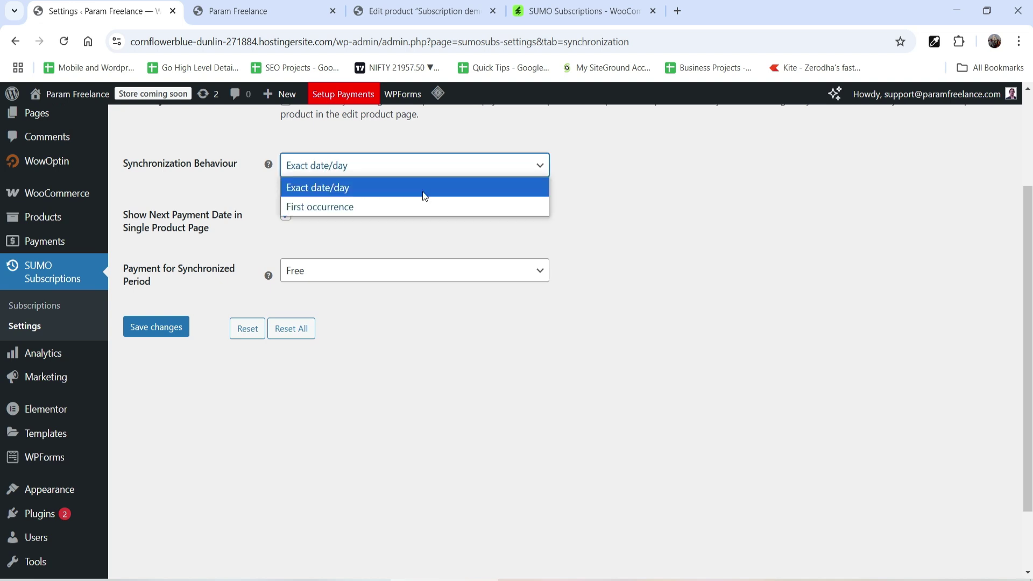
click(715, 206)
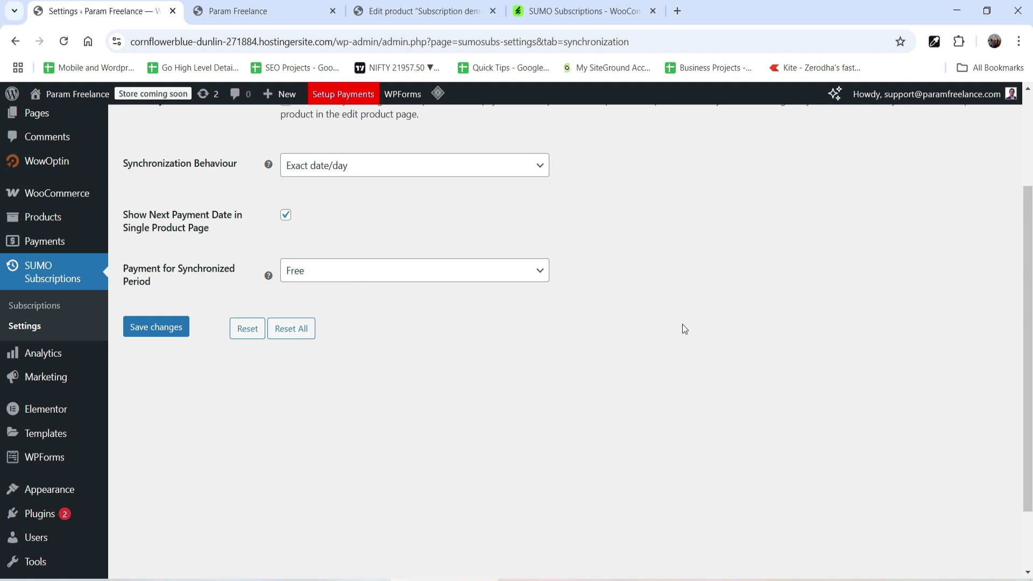
Open the Upgrade/Downgrade settings and examine the choices for the deciding factor.
scroll(681, 326, up, 3)
click(441, 130)
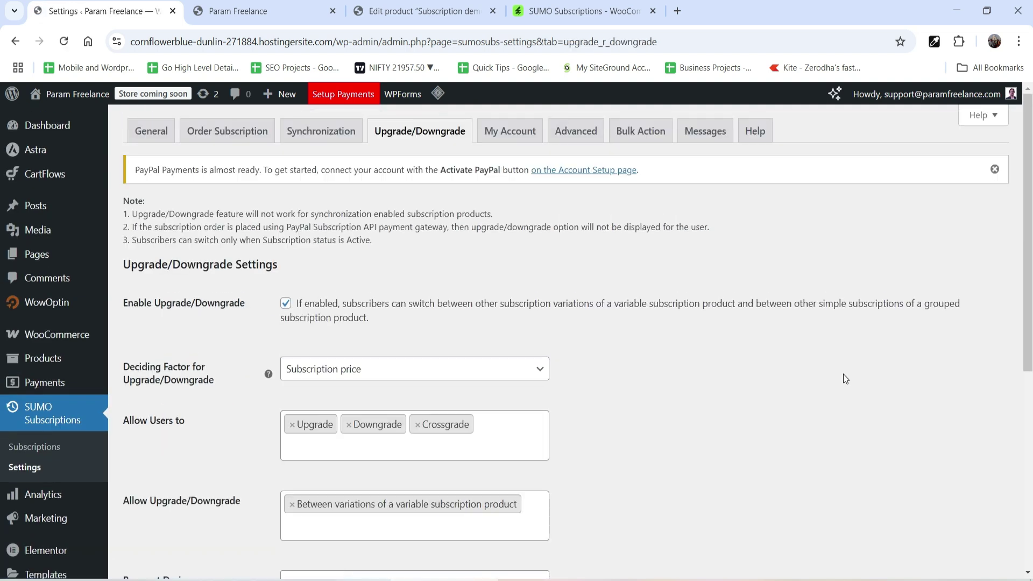
scroll(777, 396, down, 1)
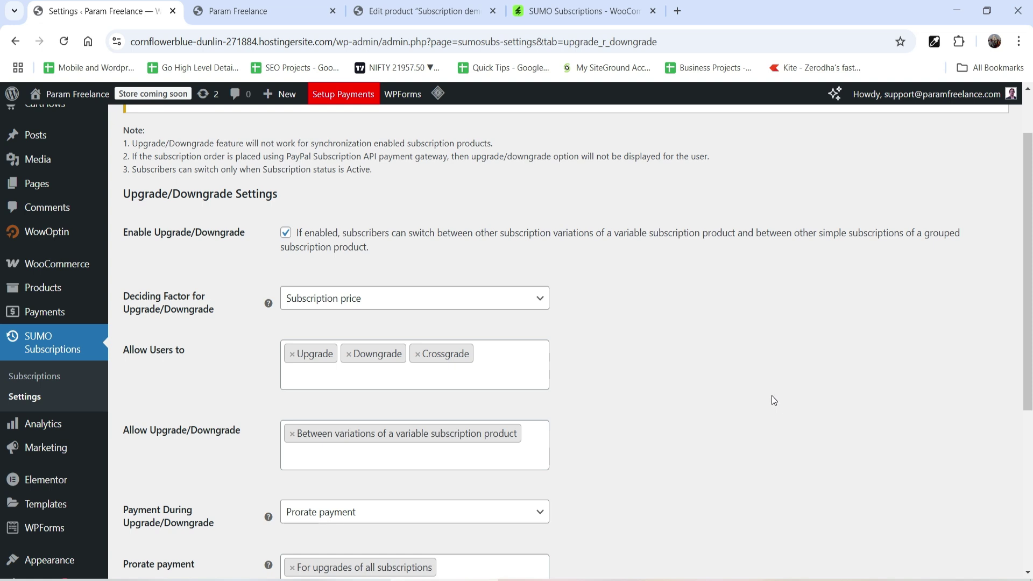
click(364, 299)
click(780, 302)
Remove Upgrade and Downgrade from the switch types that users are allowed to make.
click(513, 350)
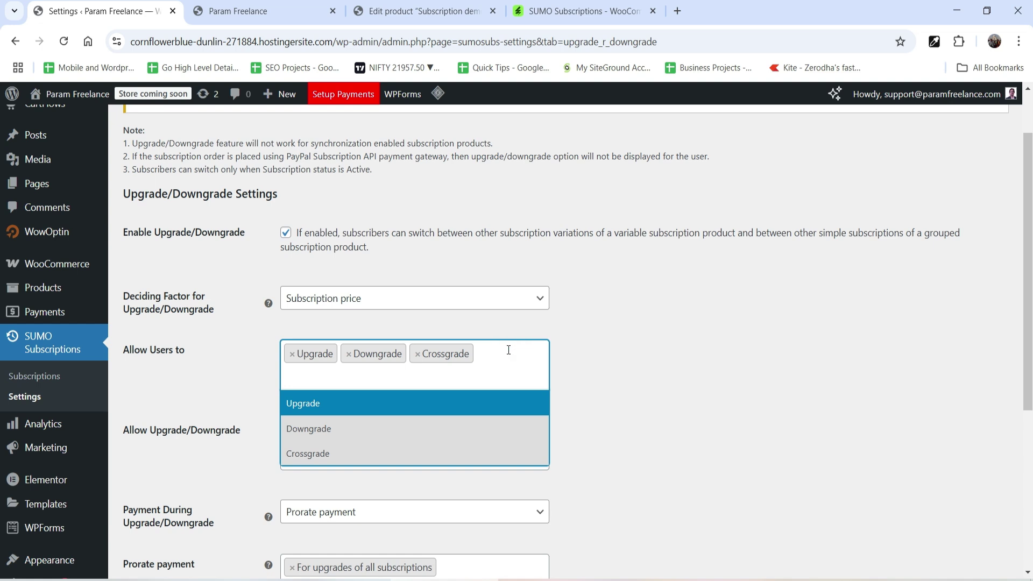
click(292, 354)
click(292, 354)
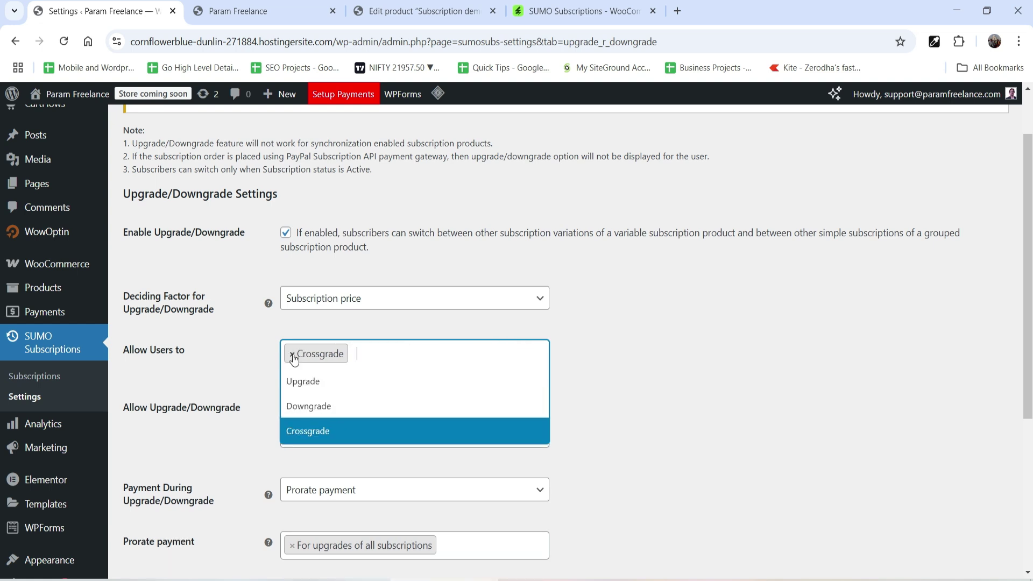
Remove Crossgrade from the switch types that users are allowed to make.
click(293, 354)
click(824, 346)
scroll(605, 317, down, 4)
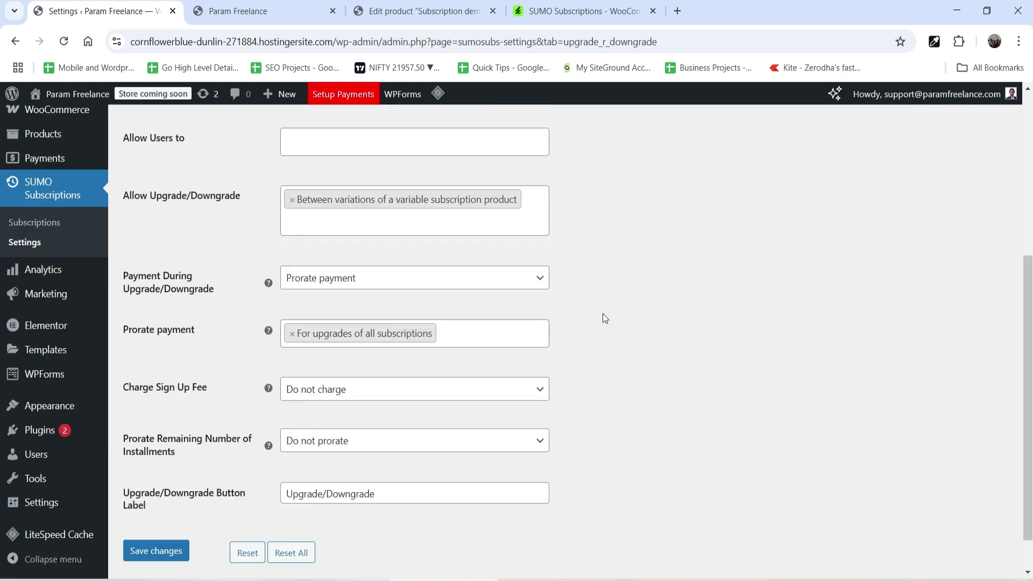
Add Upgrade, Downgrade and Crossgrade back to the switch types that users are allowed to make.
scroll(406, 307, up, 3)
click(368, 284)
click(363, 302)
click(366, 279)
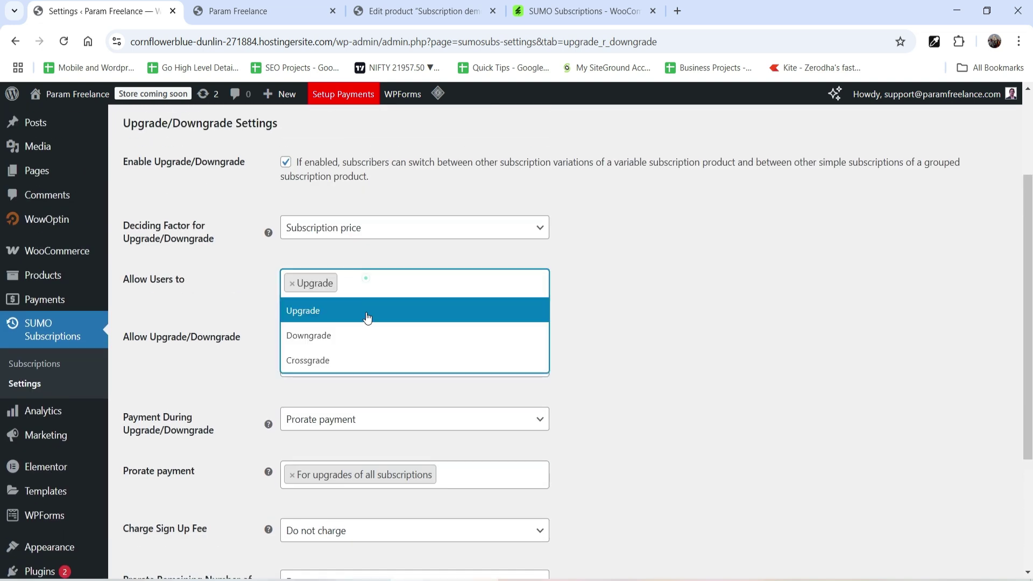
click(361, 327)
click(456, 278)
click(449, 358)
click(717, 328)
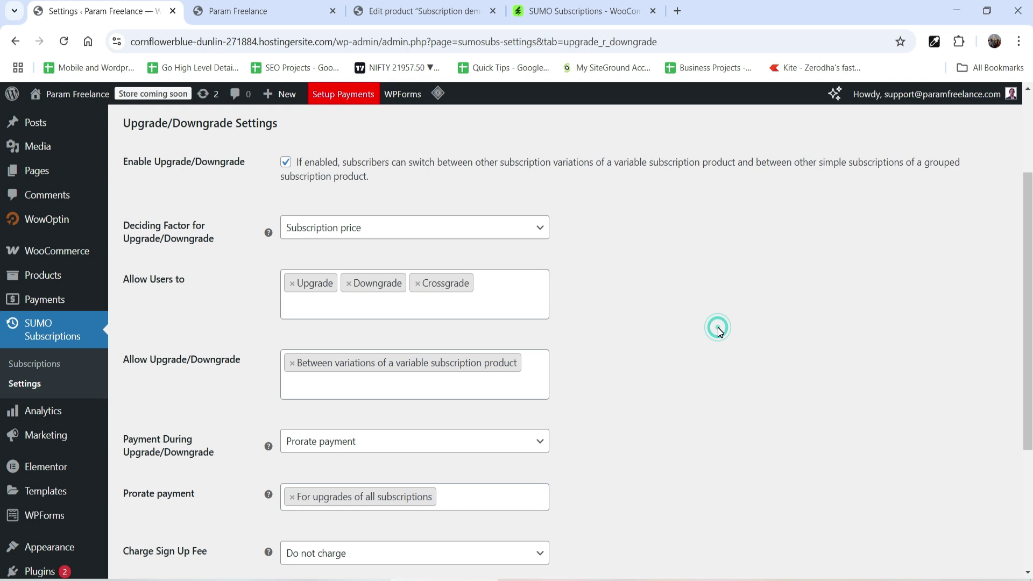
Examine the product-type choices for Allow Upgrade/Downgrade, leaving the selection as it is.
scroll(704, 331, down, 1)
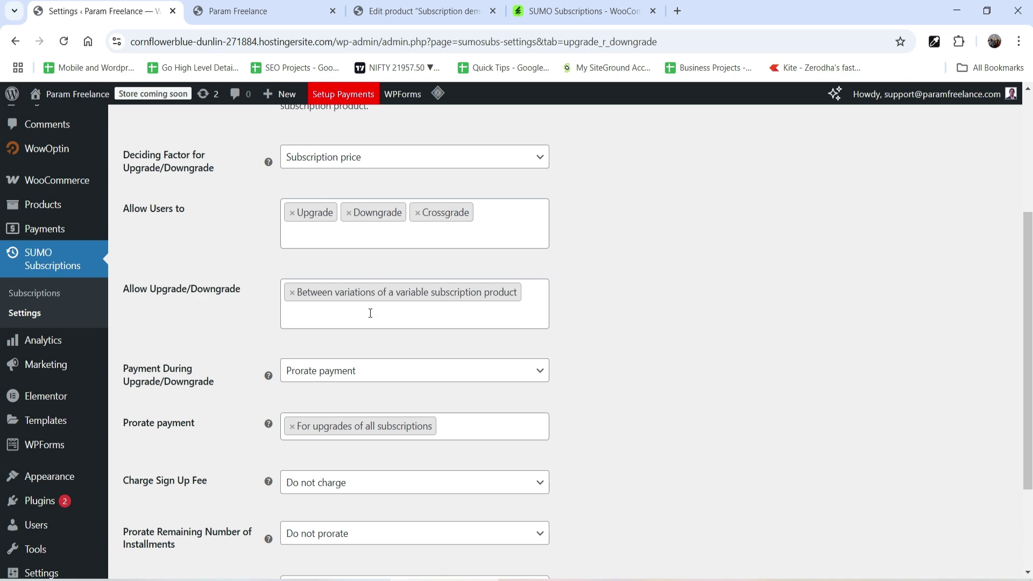
click(398, 310)
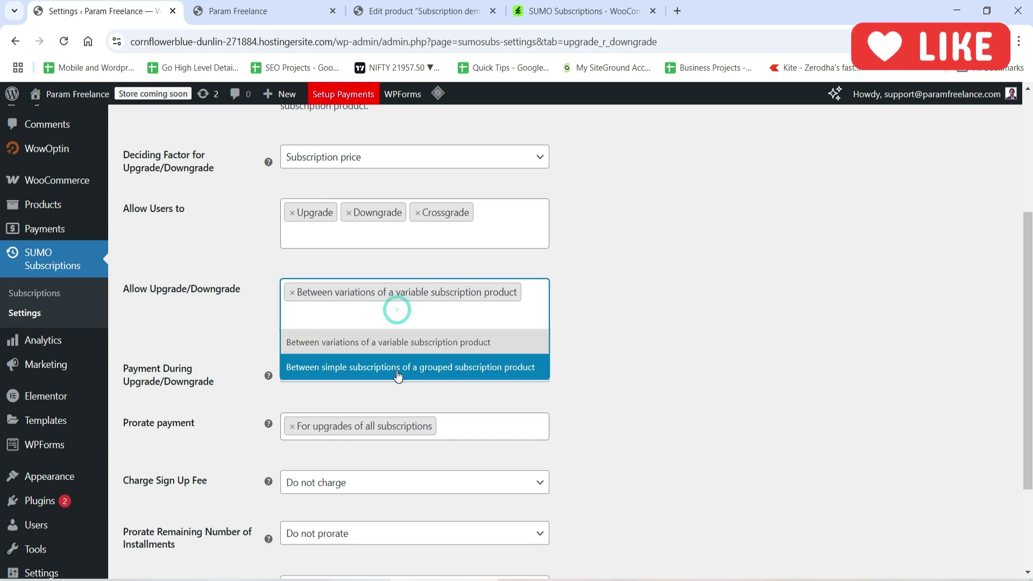
click(769, 349)
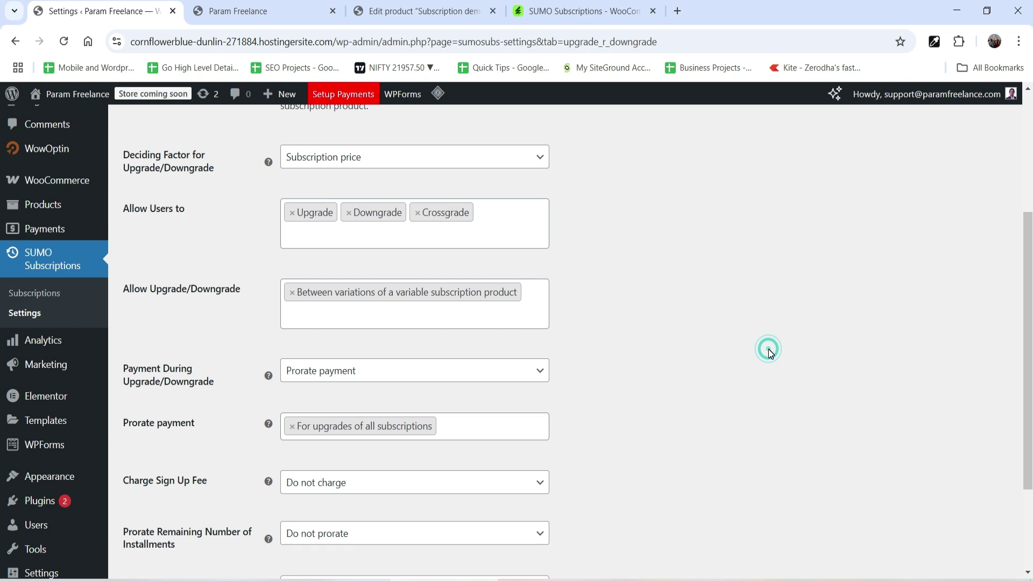
In the My Account settings, allow subscribers to pause their subscriptions and to select the resume date.
scroll(769, 353, up, 5)
click(511, 131)
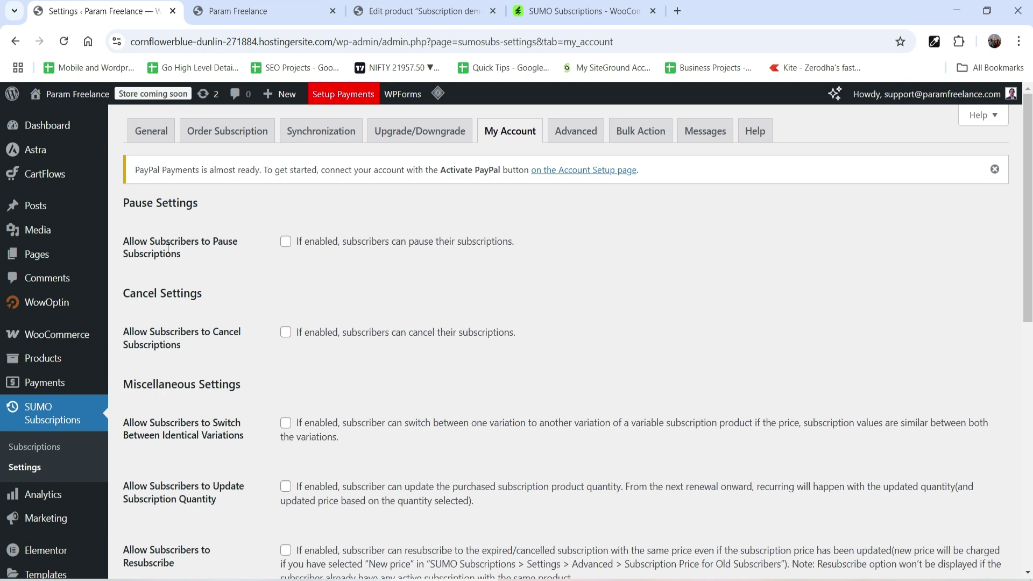
click(286, 242)
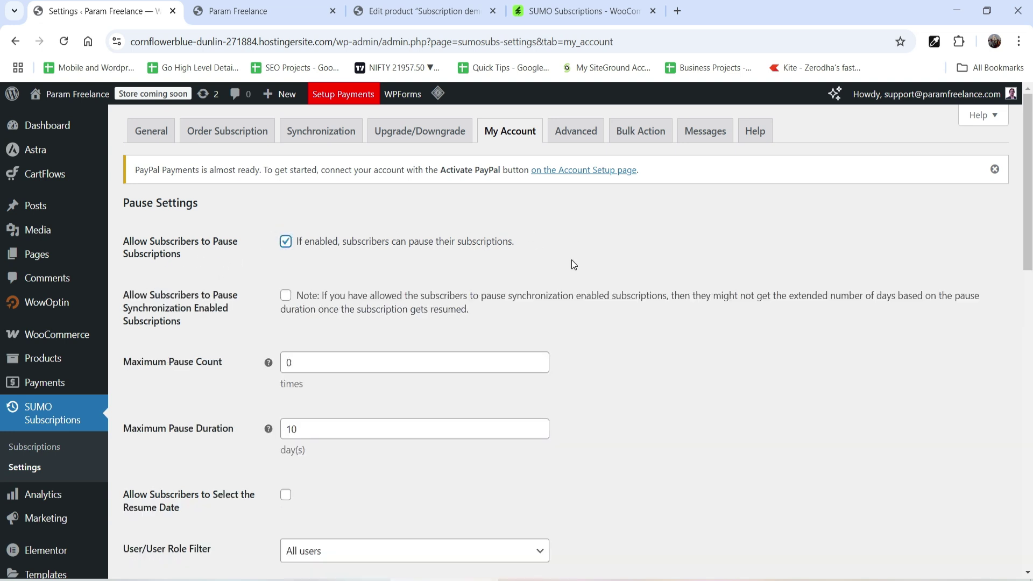
scroll(157, 322, down, 1)
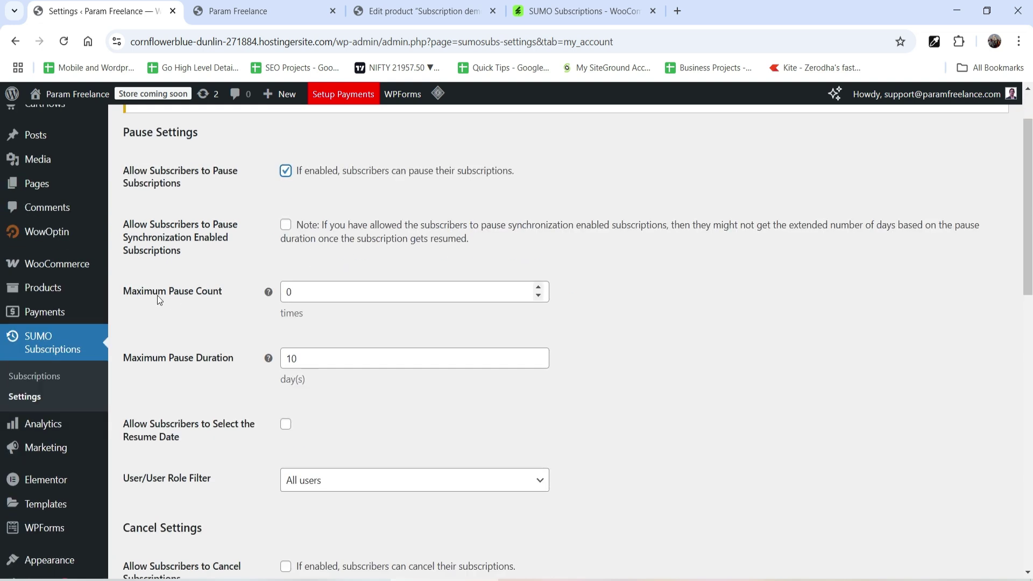
scroll(167, 310, down, 2)
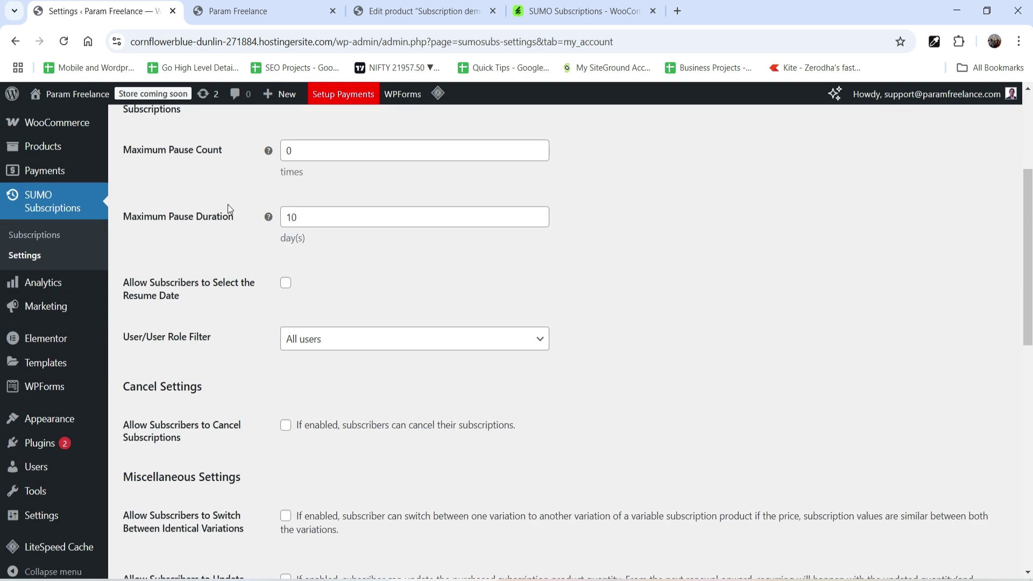
scroll(423, 262, down, 2)
scroll(317, 250, up, 2)
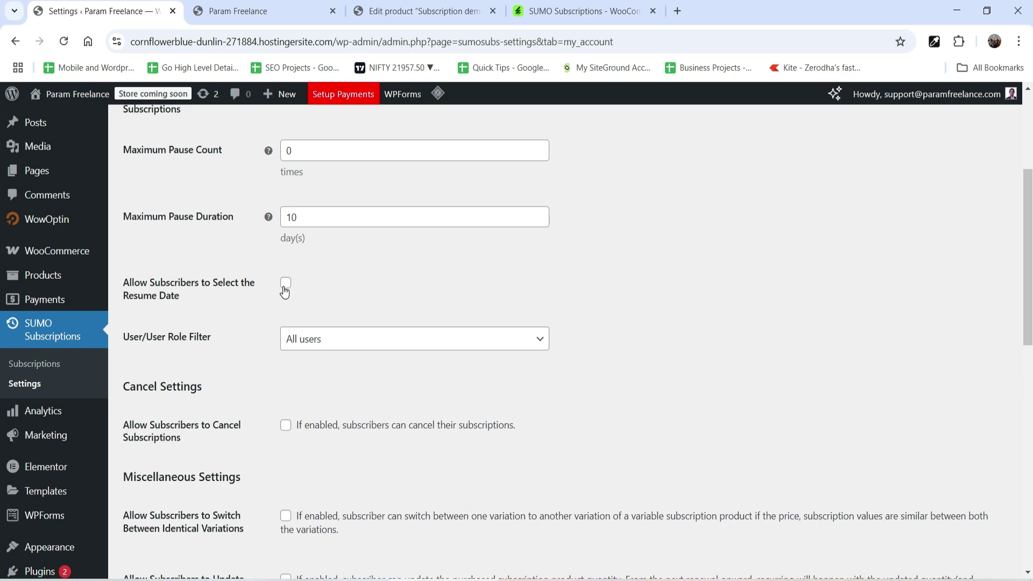
click(285, 285)
Allow subscribers to cancel their subscriptions and review the related cancel options.
scroll(657, 284, down, 2)
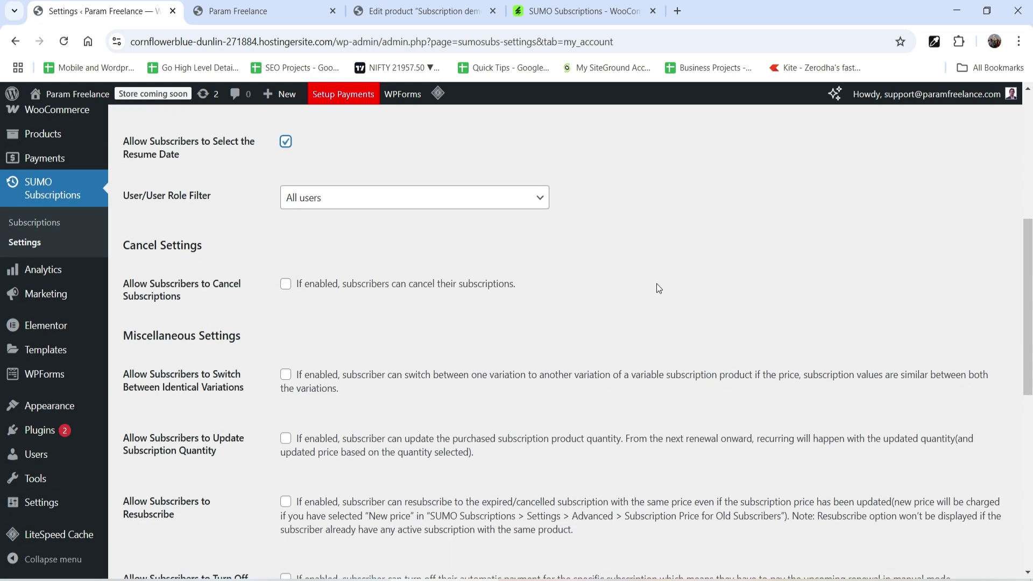
click(284, 287)
click(285, 285)
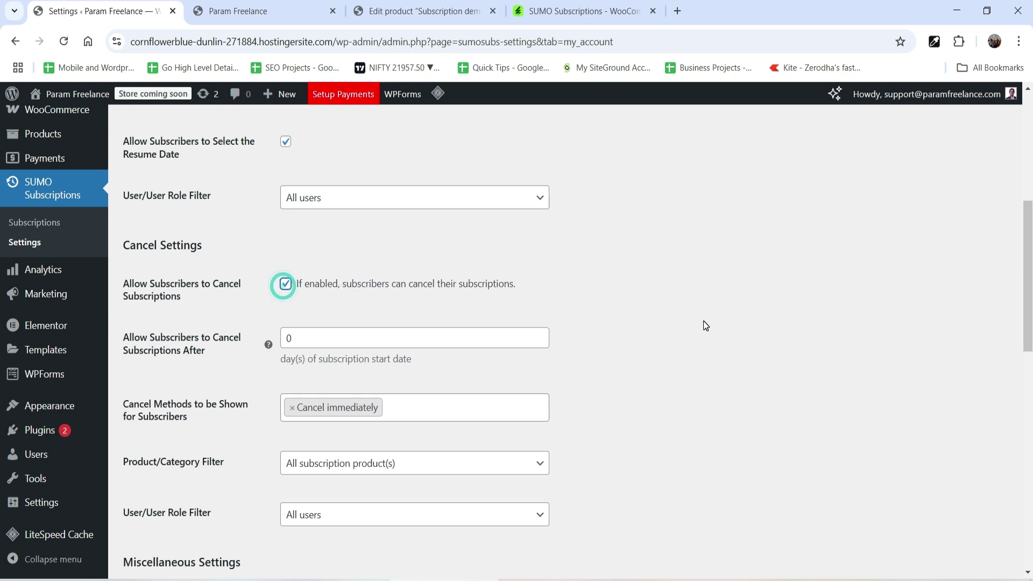
scroll(702, 321, down, 2)
scroll(721, 280, down, 1)
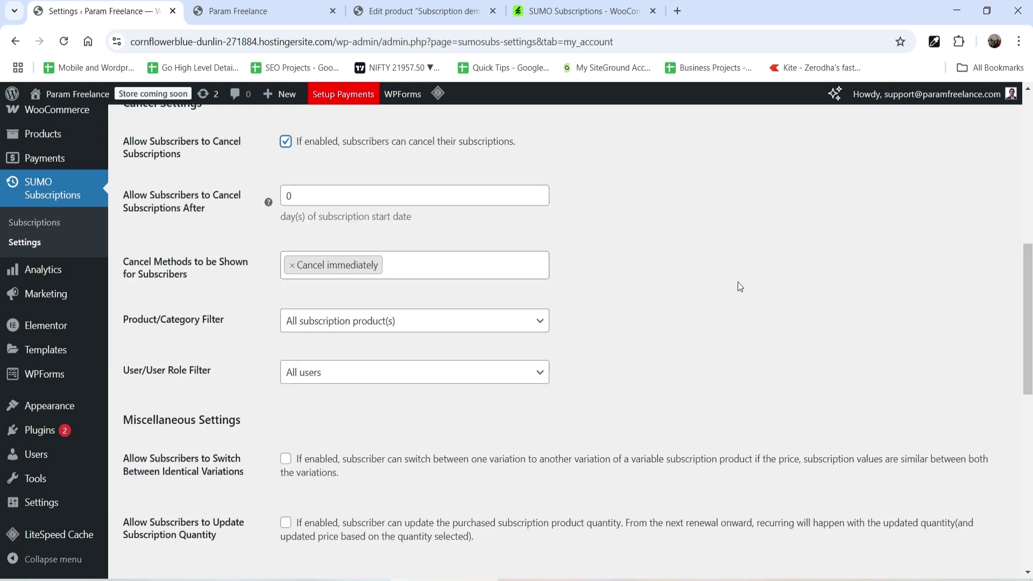
Review the Miscellaneous Settings and the remaining My Account options for subscribers.
scroll(710, 272, down, 2)
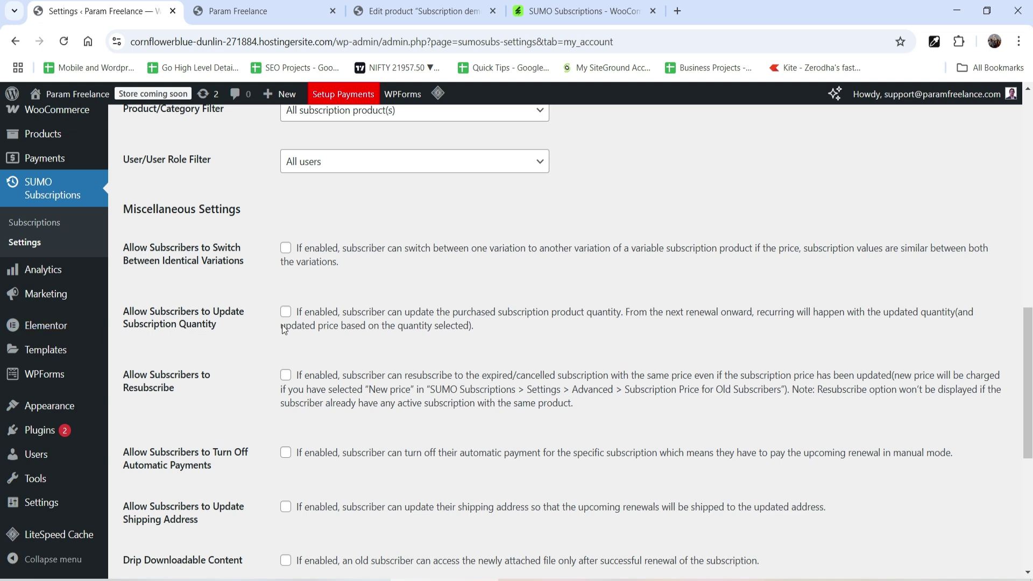
scroll(273, 302, down, 2)
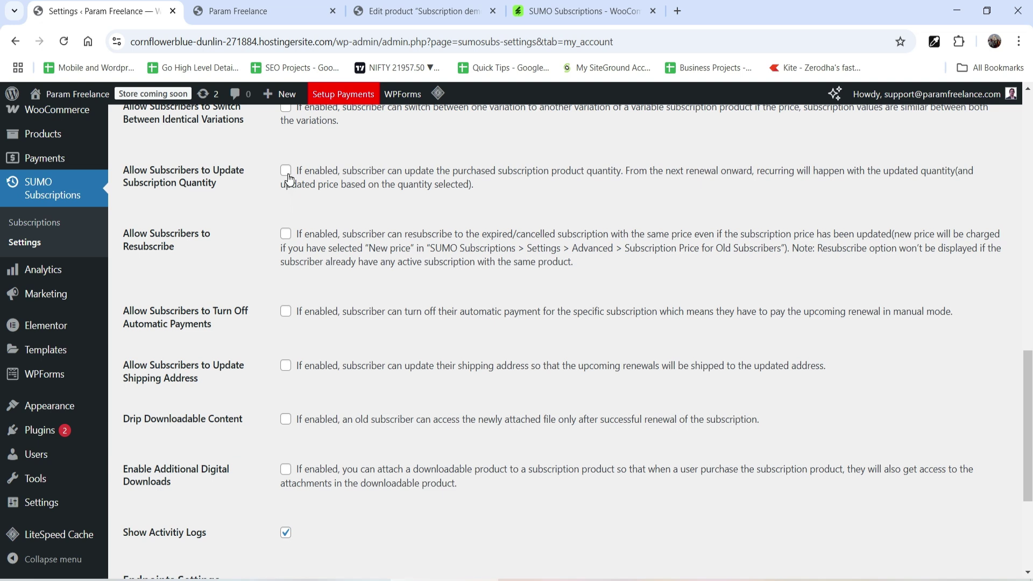
scroll(288, 179, down, 3)
scroll(484, 269, up, 15)
Open the Advanced settings and review the subscription price, activation and number prefix options.
click(575, 131)
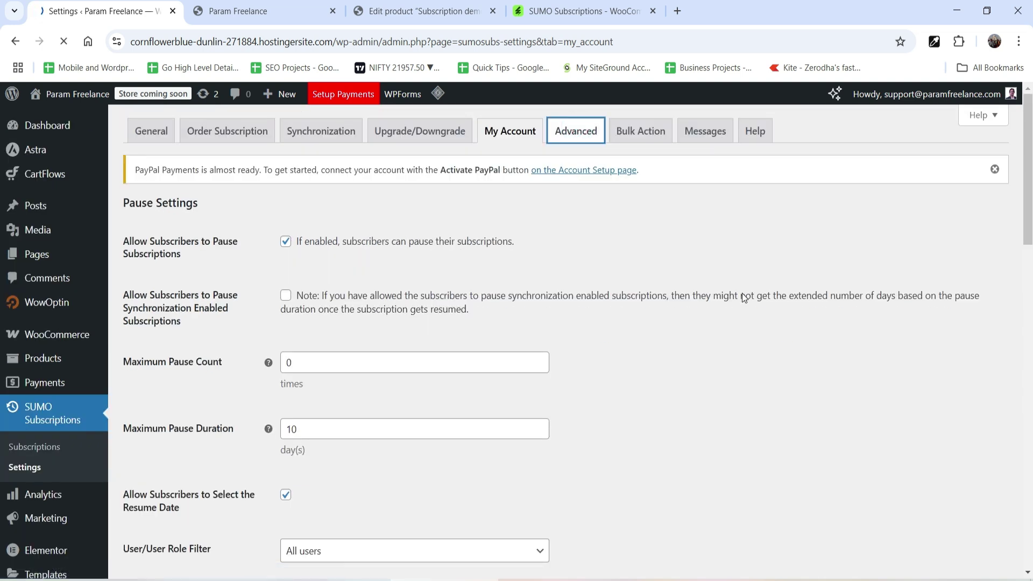
scroll(213, 334, down, 3)
scroll(718, 277, up, 3)
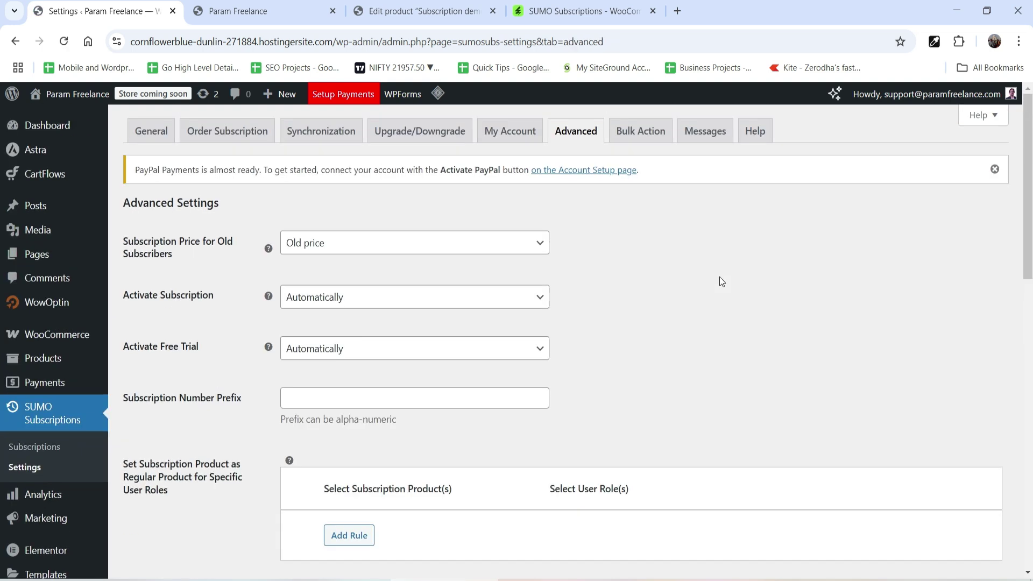
In the Bulk Action settings, target the bulk update at selected categories and choose the Subscription category.
click(645, 140)
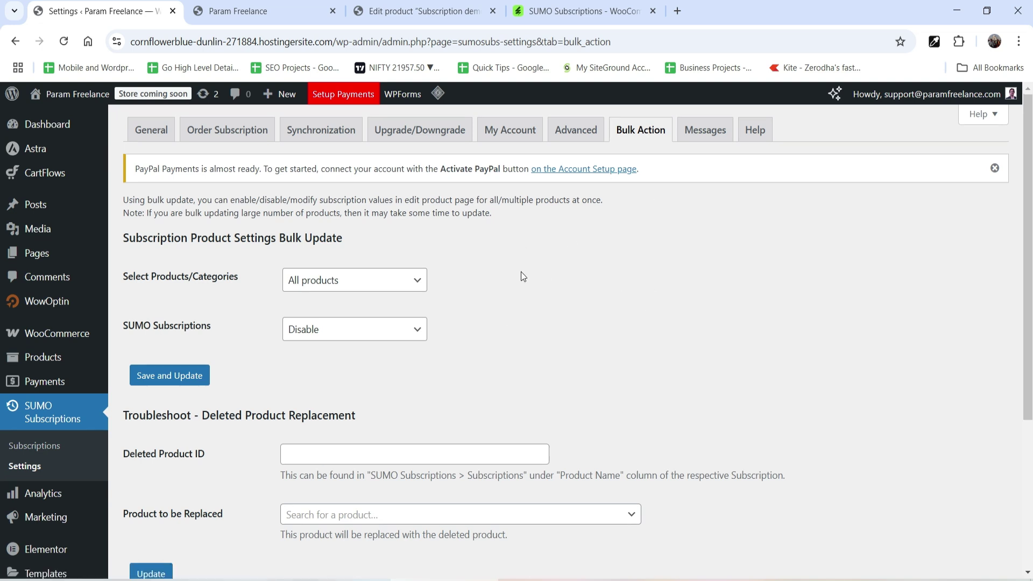
scroll(521, 277, down, 1)
key(alt+Down)
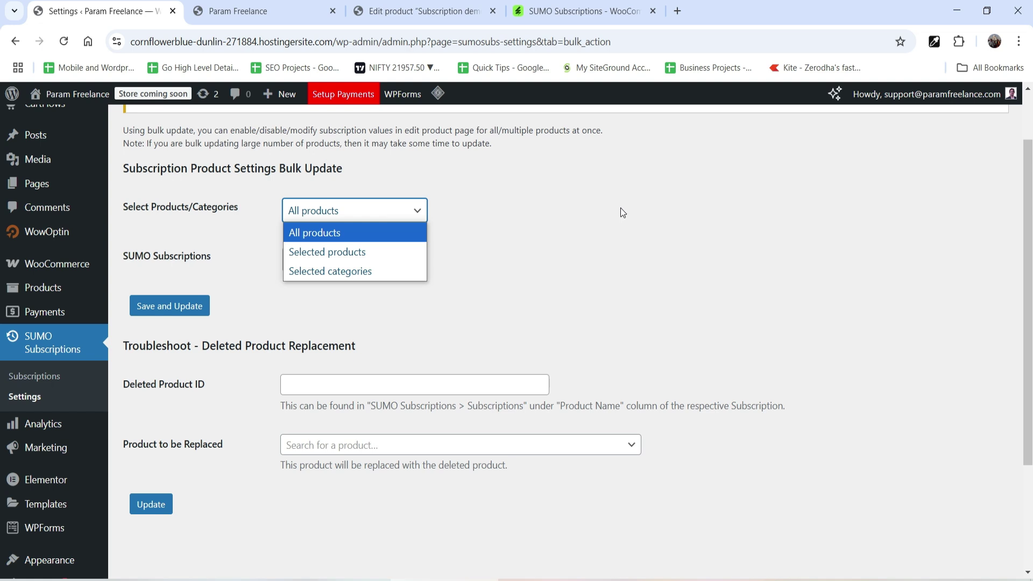
click(373, 272)
click(402, 255)
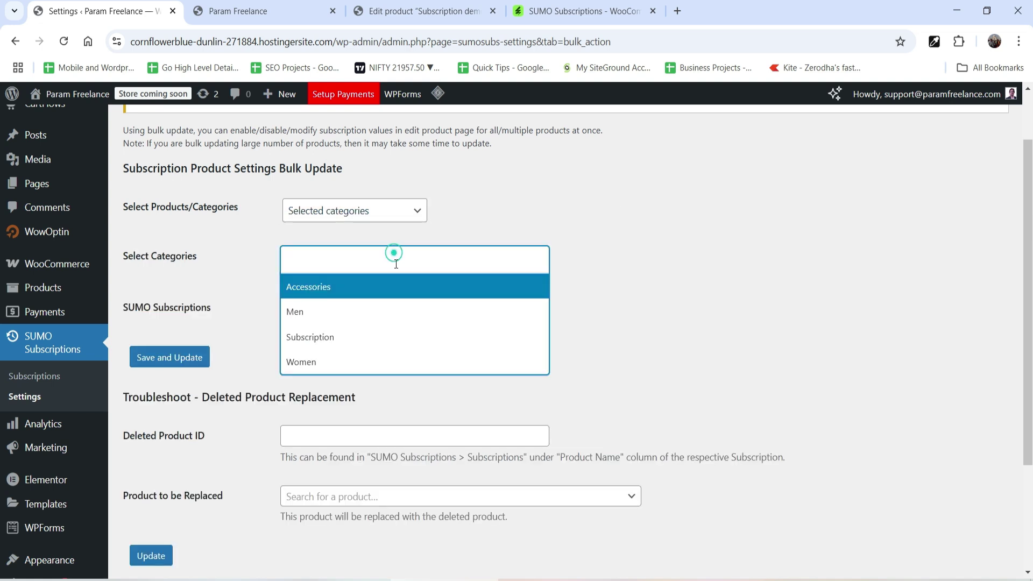
click(391, 334)
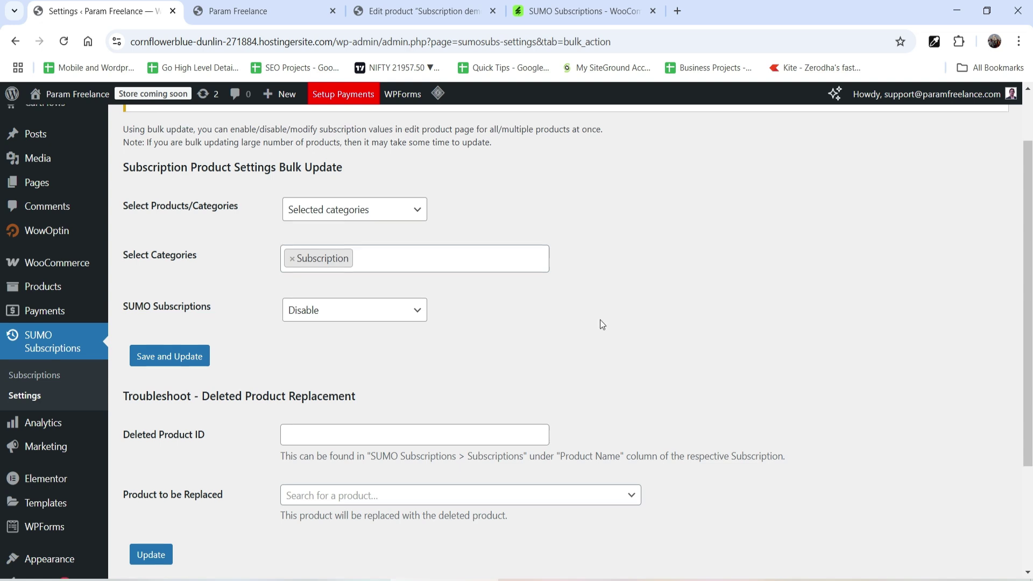
Set SUMO Subscriptions to Enable for the bulk update of the Subscription category.
scroll(538, 302, down, 1)
click(334, 240)
click(347, 282)
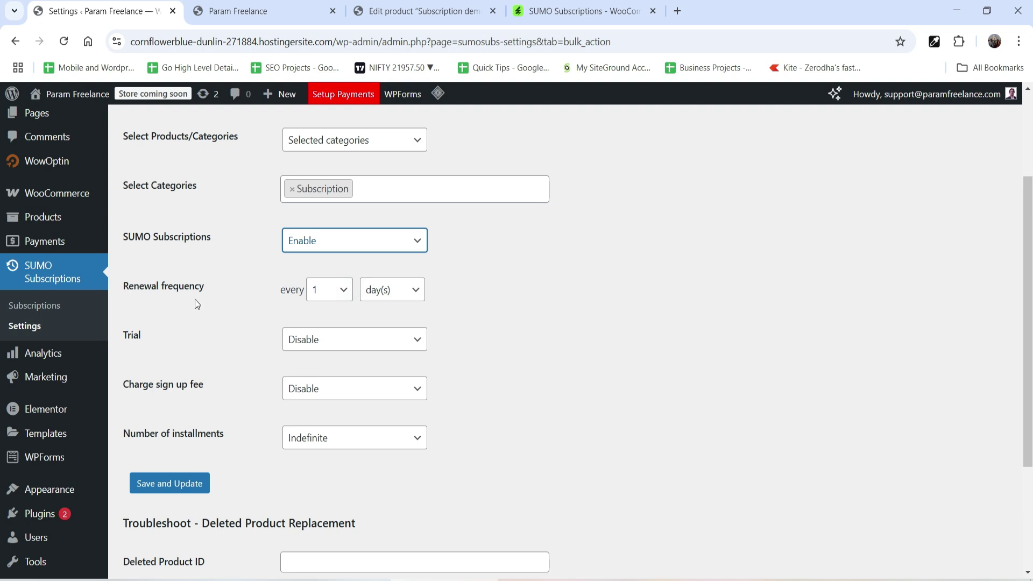
Examine the renewal frequency and trial choices of the bulk update, leaving both as they are.
click(329, 293)
click(644, 283)
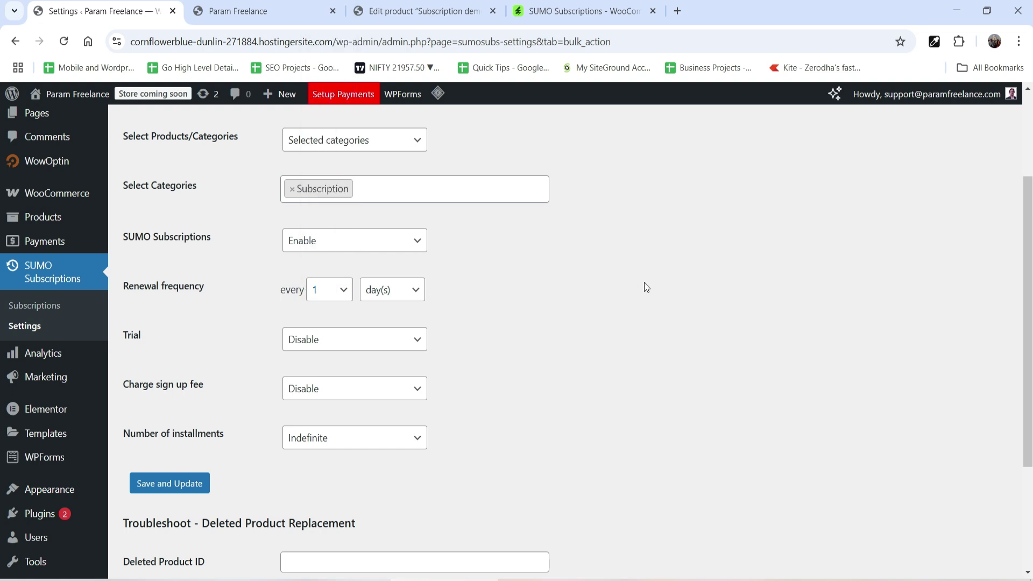
click(334, 345)
click(557, 357)
click(364, 340)
click(579, 343)
click(540, 381)
Set the number of installments for the bulk update to 10 installments.
scroll(540, 381, down, 3)
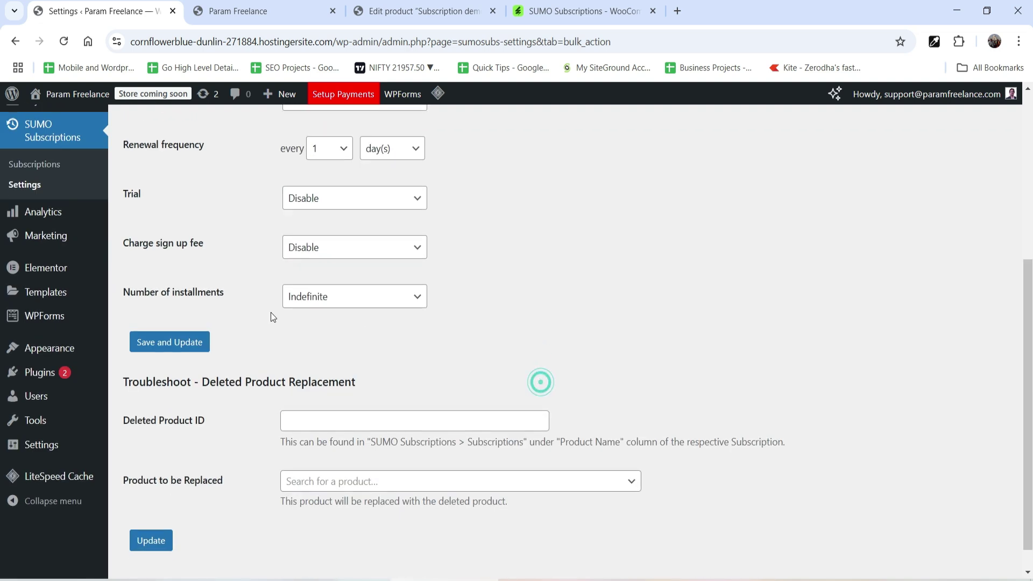
click(381, 297)
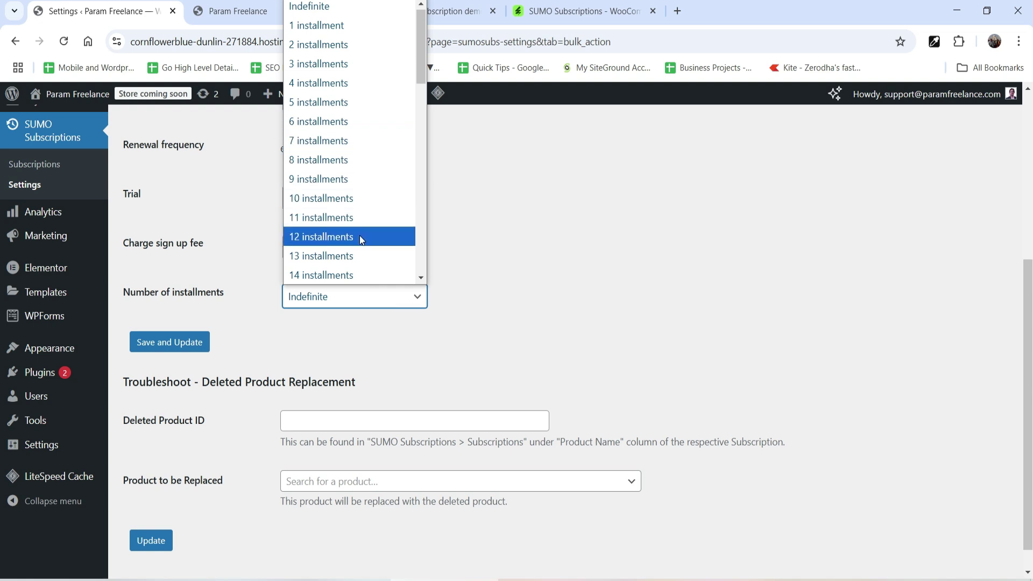
click(363, 200)
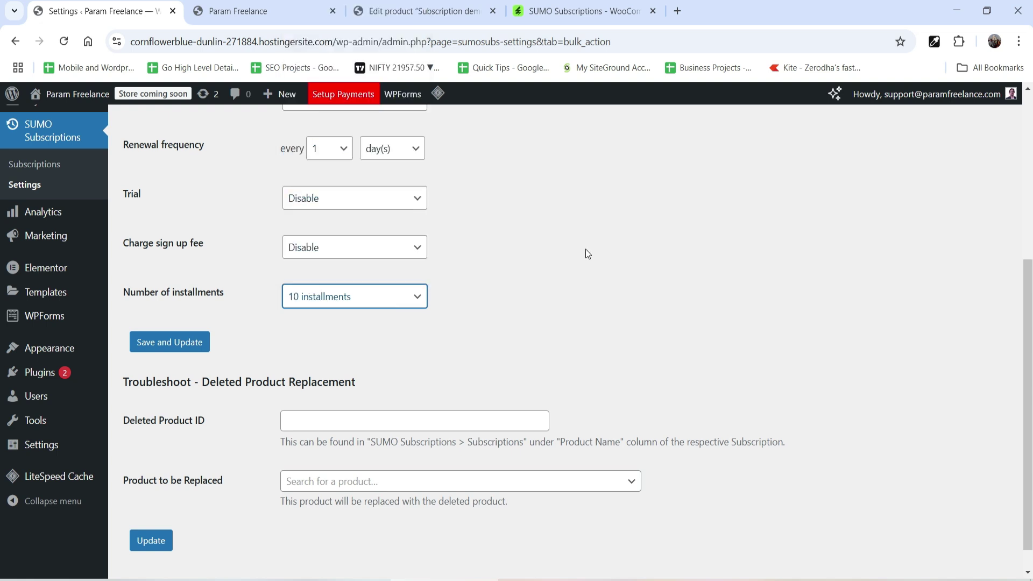
Open the Messages settings and review the subscription plan messages and their shortcodes.
scroll(642, 247, up, 1)
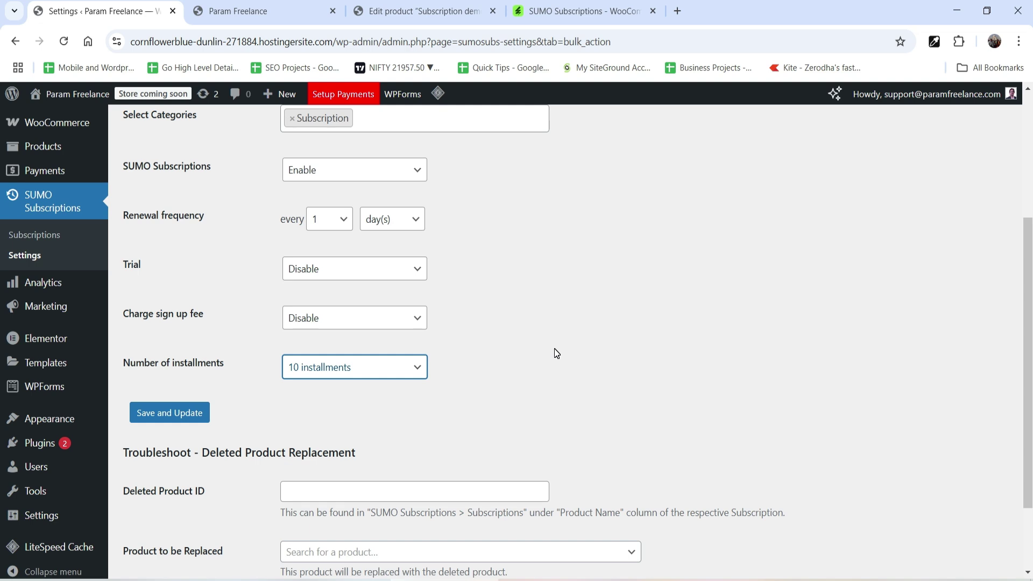
click(705, 131)
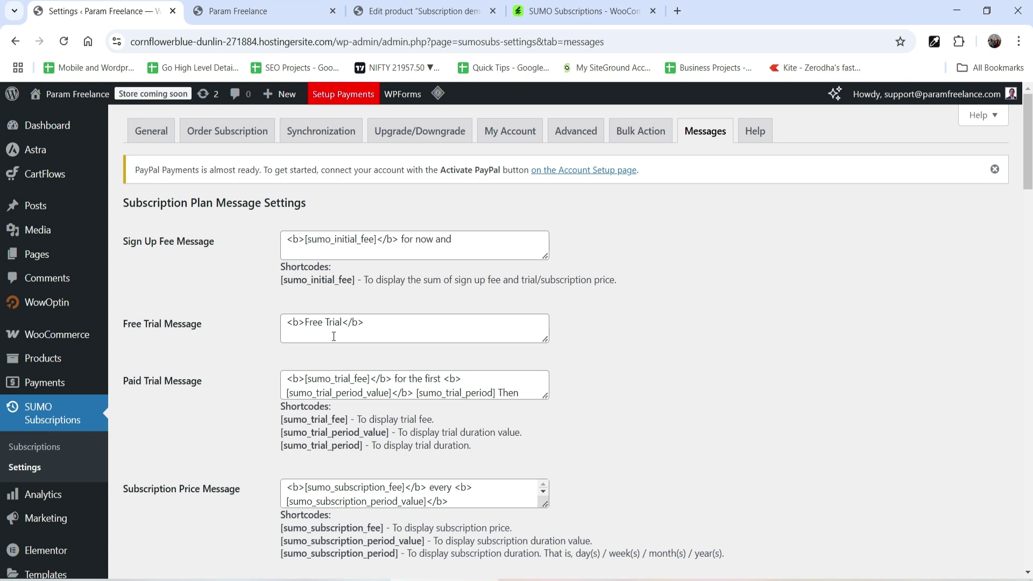
scroll(211, 312, down, 3)
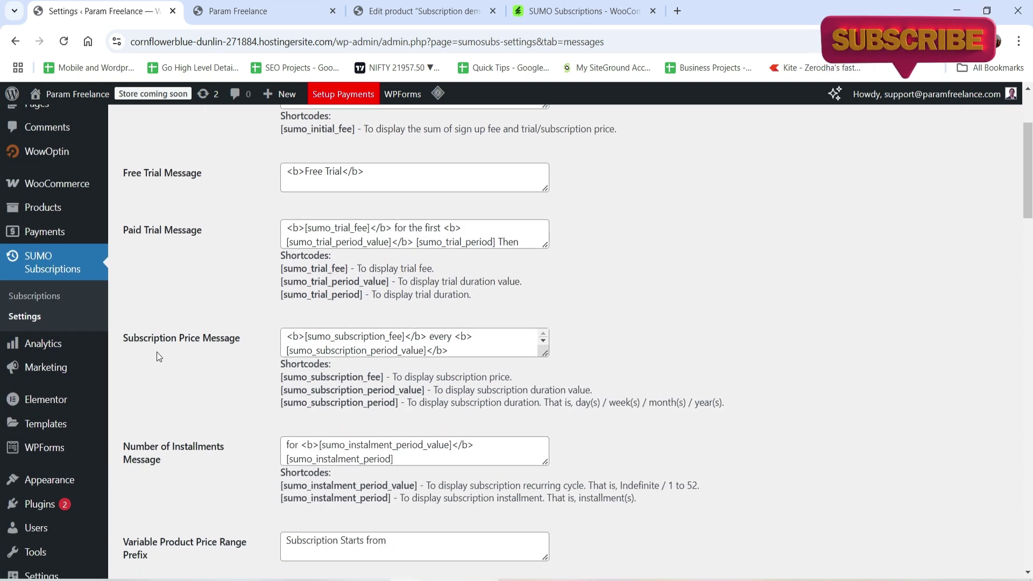
scroll(157, 352, down, 3)
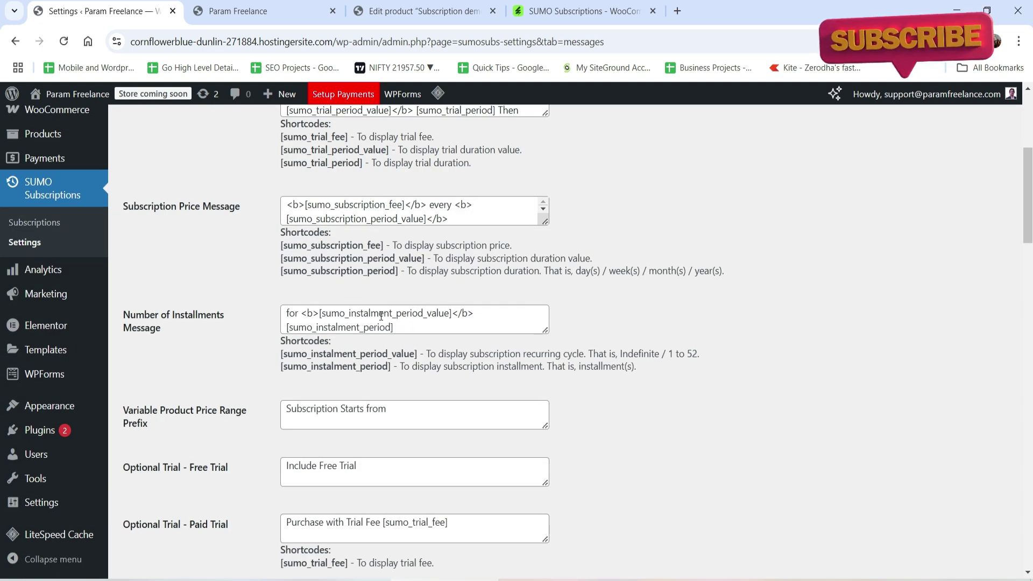
scroll(454, 323, down, 12)
scroll(399, 297, up, 20)
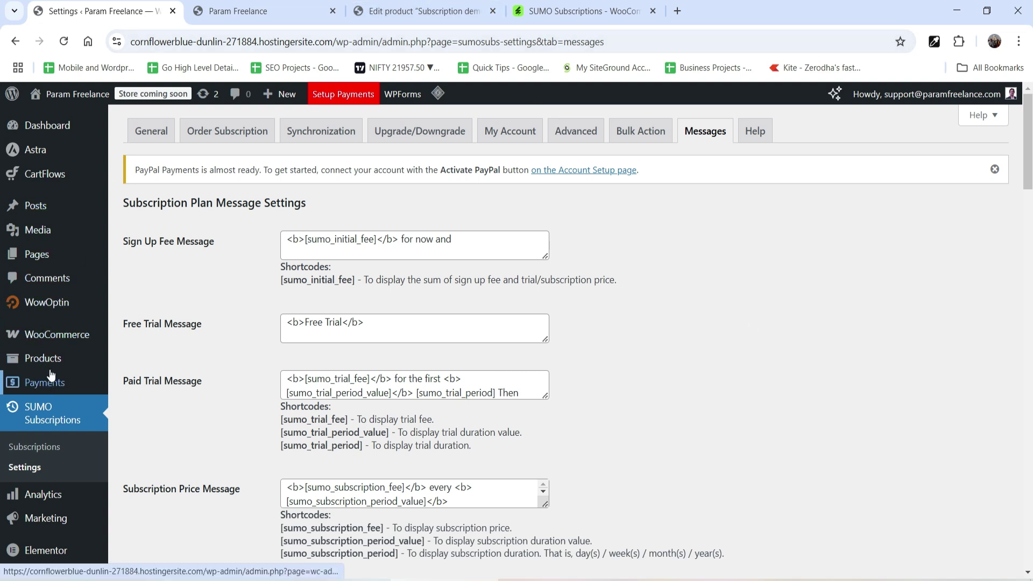
Start a new WooCommerce product in a separate browser tab and name it "Variable Subscription".
mouse_move(54, 362)
right_click(150, 386)
click(172, 398)
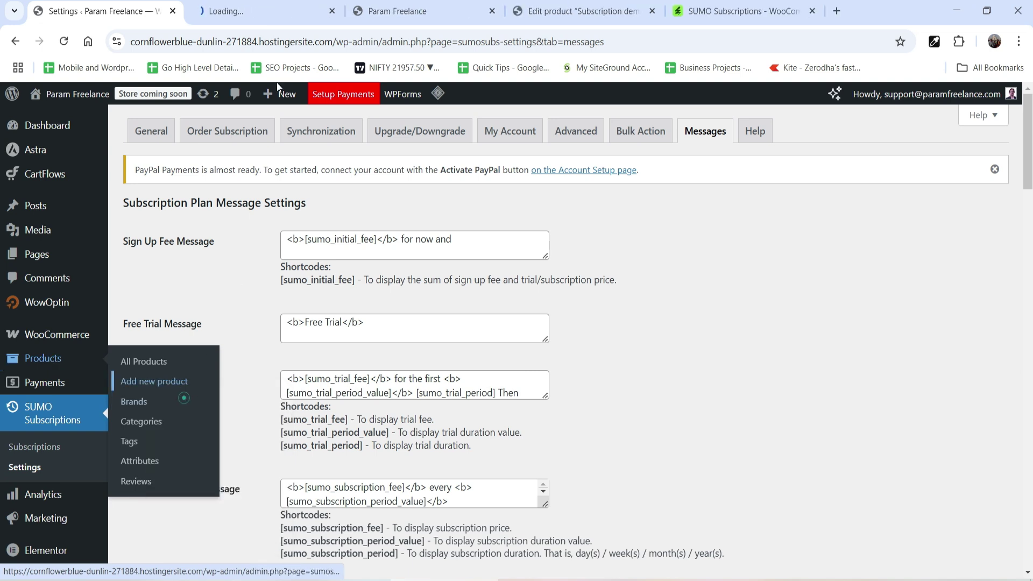
click(264, 11)
click(280, 202)
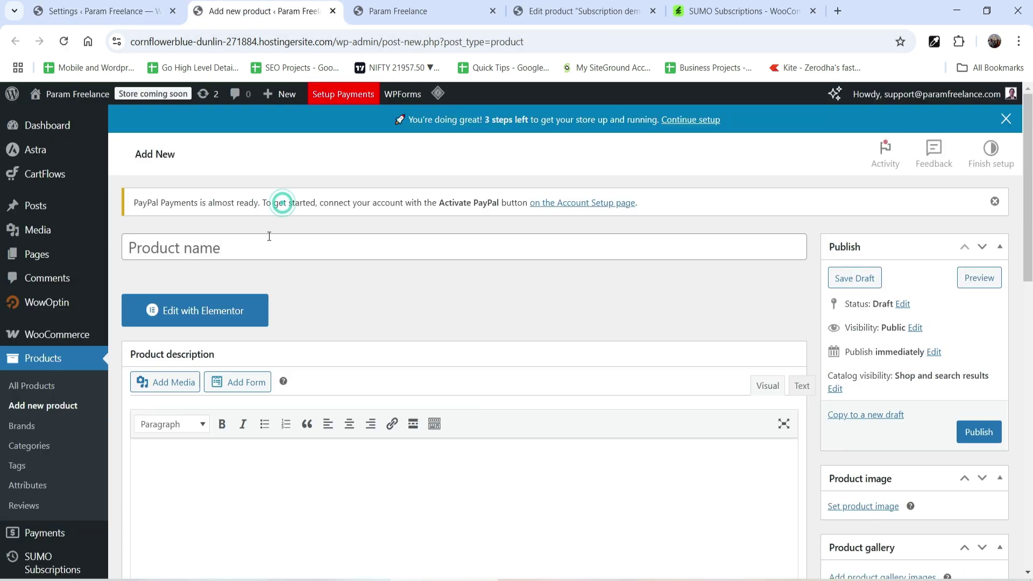
click(249, 263)
text(Variable Subscription)
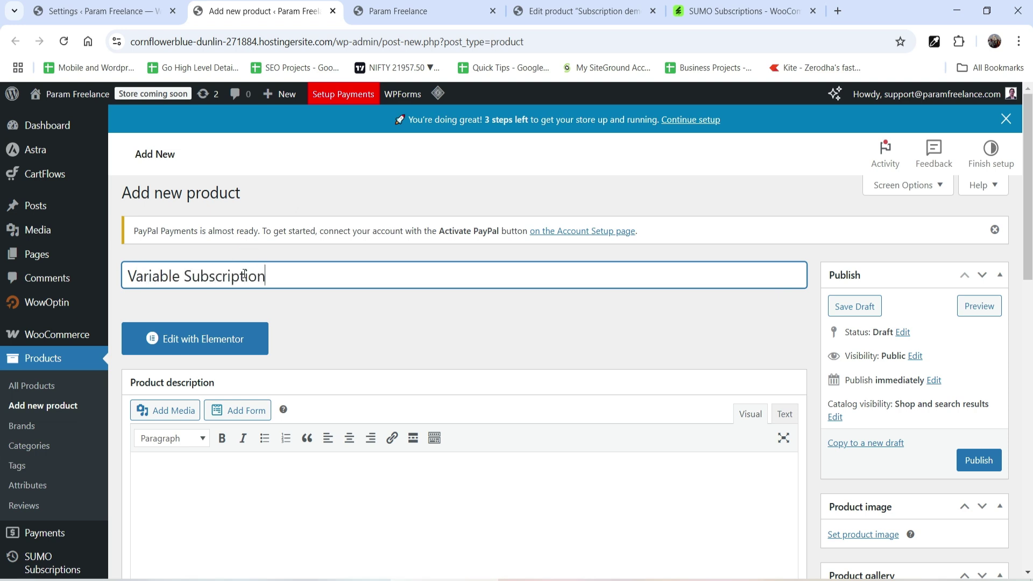
Fill the product description with the "Lorem ipsum dolor sit amet" placeholder passage, inserted three times.
scroll(253, 377, down, 4)
click(253, 407)
text(Lorem ipsum dolor sit amet, consectetur adipiscing elit. Ut elit tellus, luctus nec ullamcorper mattis, pulvinar dapibus leo.)
text(Lorem ipsum dolor sit amet, consectetur adipiscing elit. Ut elit tellus, luctus nec ullamcorper mattis, pulvinar dapibus leo.)
text(Lorem ipsum dolor sit amet, consectetur adipiscing elit. Ut elit tellus, luctus nec ullamcorper mattis, pulvinar dapibus leo.)
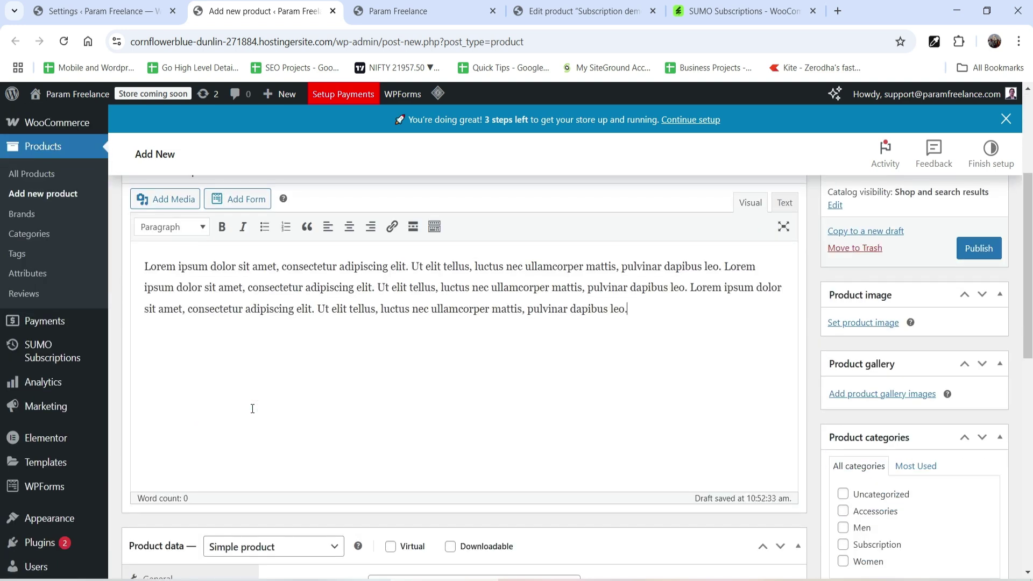
Fill the product short description with the same "Lorem ipsum dolor sit amet" placeholder passage, inserted three times.
scroll(254, 408, down, 10)
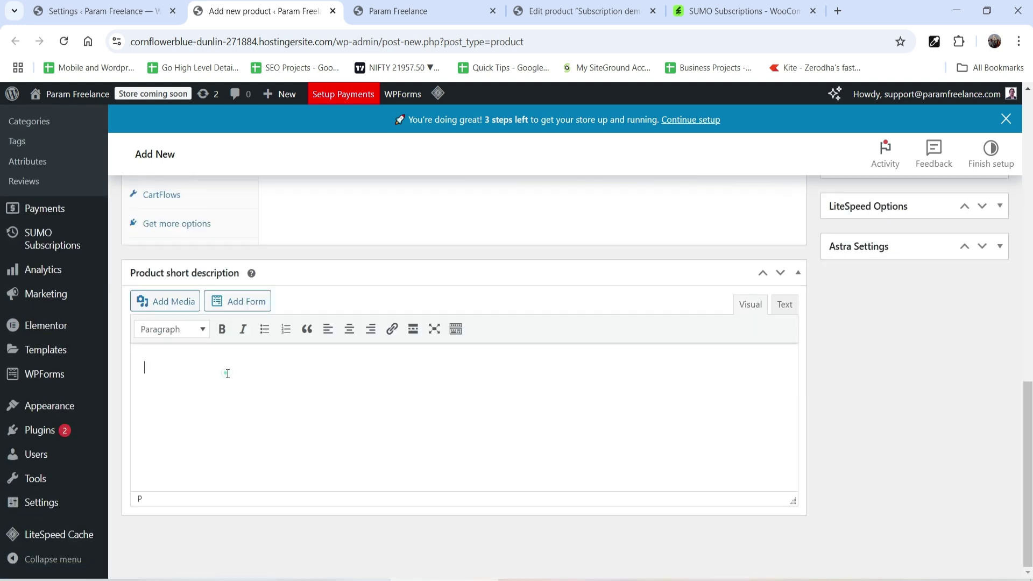
click(226, 373)
text(Lorem ipsum dolor sit amet, consectetur adipiscing elit. Ut elit tellus, luctus nec ullamcorper mattis, pulvinar dapibus leo.)
text(Lorem ipsum dolor sit amet, consectetur adipiscing elit. Ut elit tellus, luctus nec ullamcorper mattis, pulvinar dapibus leo.)
text(Lorem ipsum dolor sit amet, consectetur adipiscing elit. Ut elit tellus, luctus nec ullamcorper mattis, pulvinar dapibus leo.)
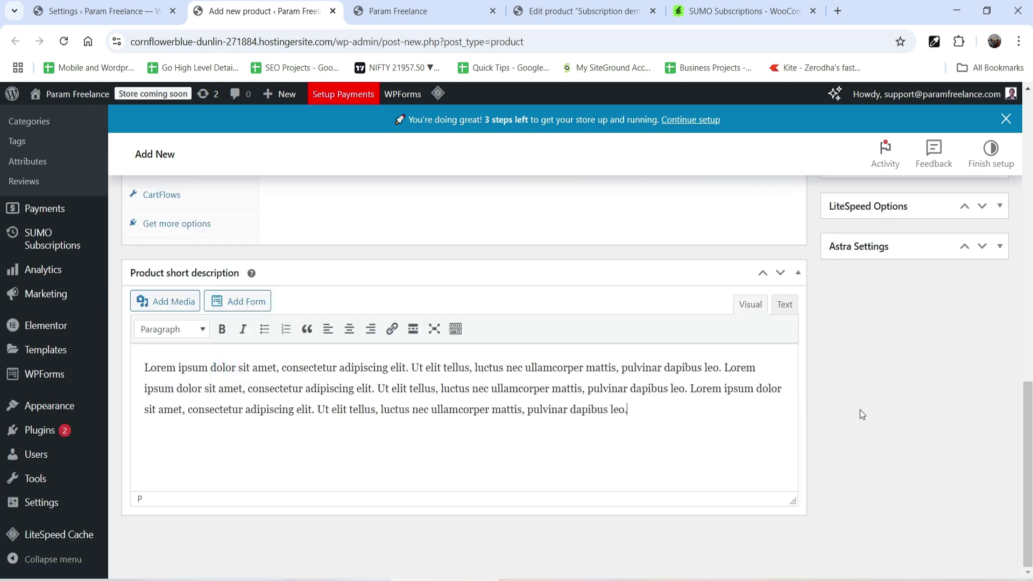
Change the product type from simple to Variable product.
scroll(862, 414, up, 5)
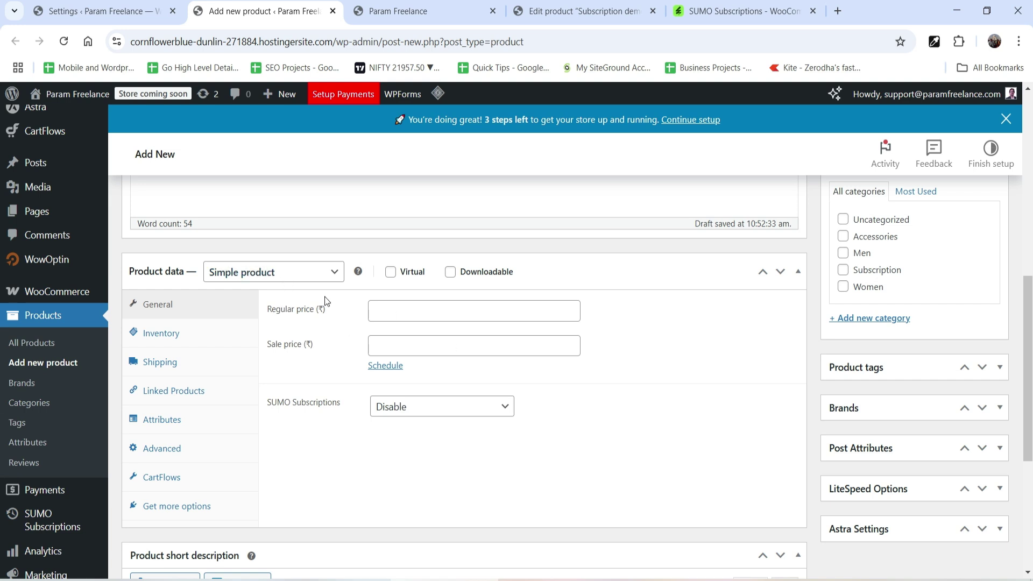
click(302, 272)
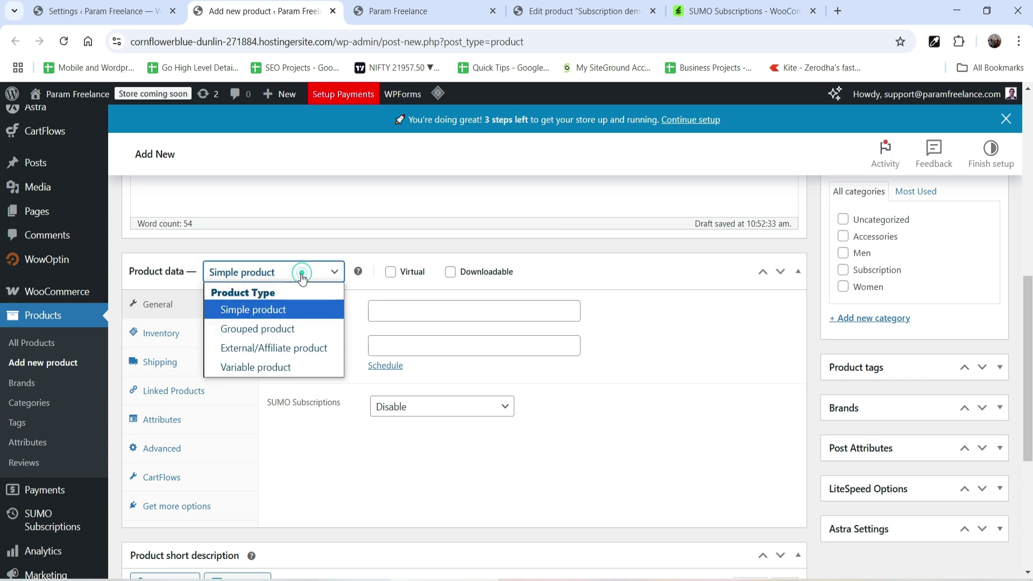
click(289, 366)
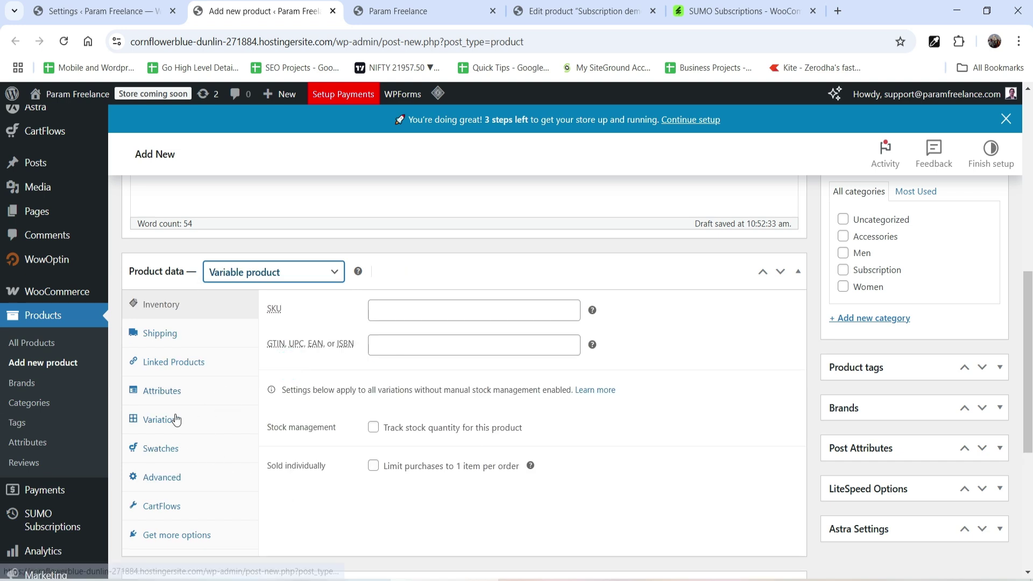
Add and save a product attribute named "Package" with the values Gold | Silver | Bronze.
click(172, 392)
click(355, 464)
text(Package)
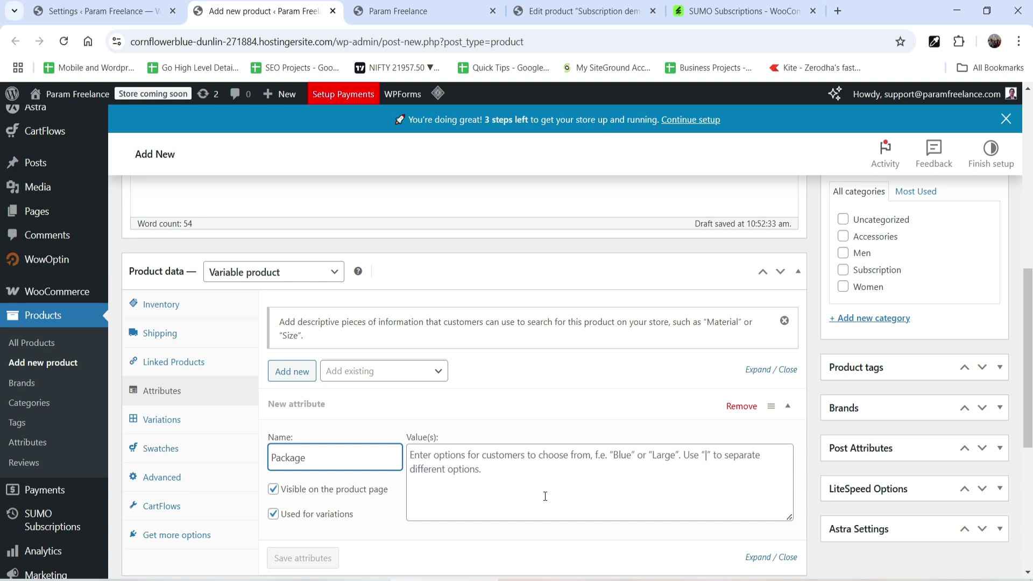
click(534, 474)
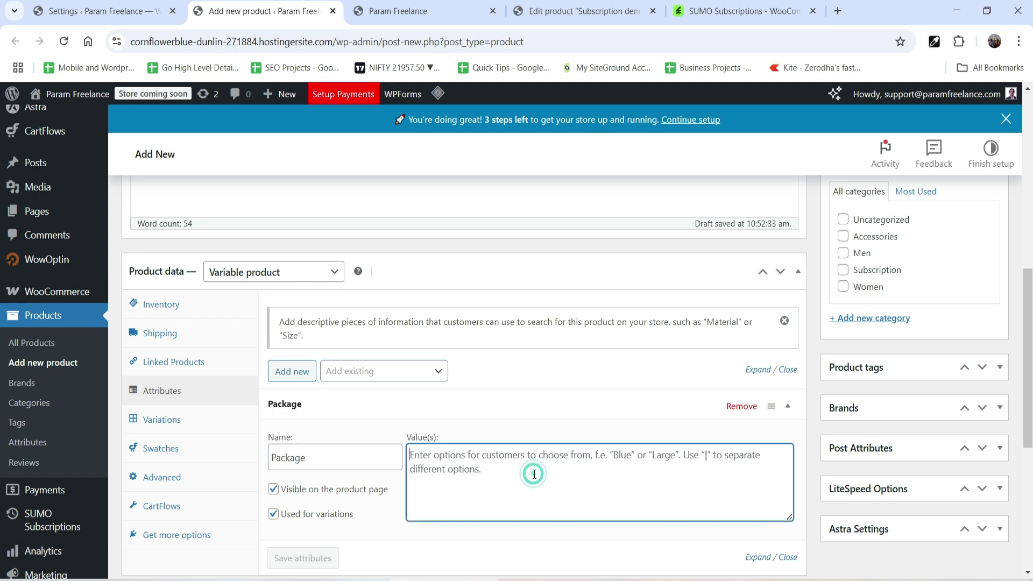
text(Gold | Silver | Bronze)
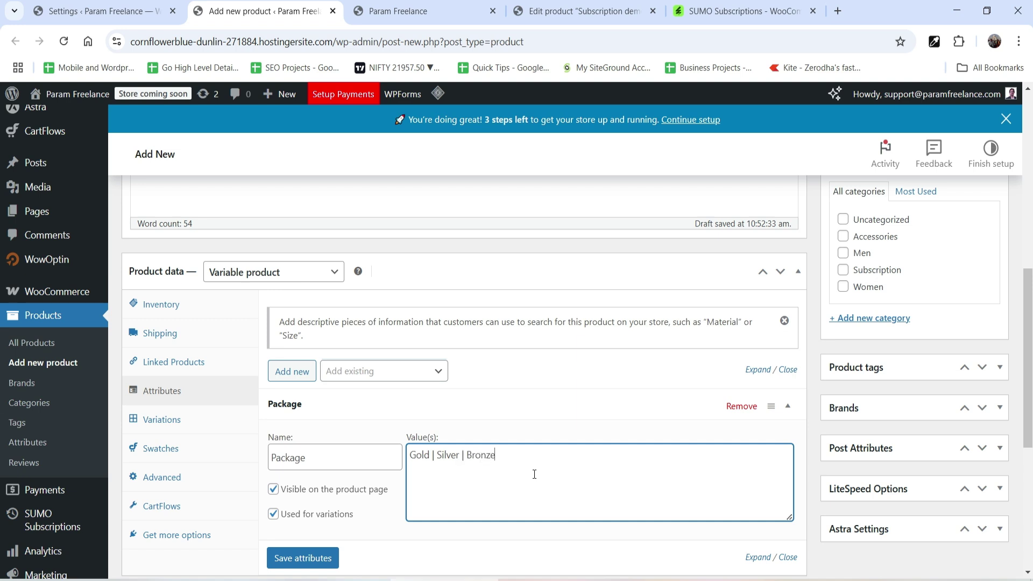
scroll(443, 407, down, 1)
click(302, 488)
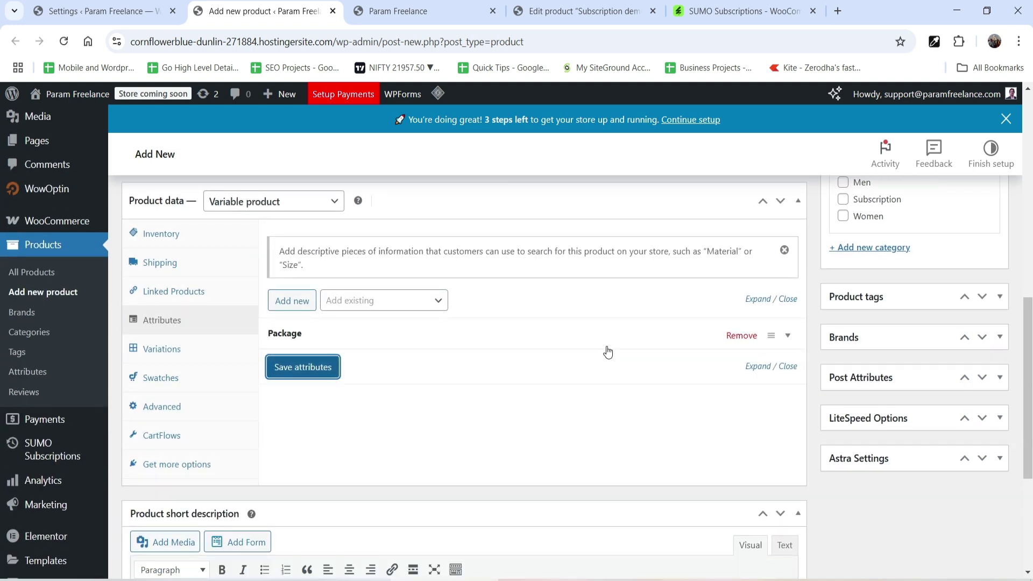
Generate the product variations from the Package attribute.
click(190, 357)
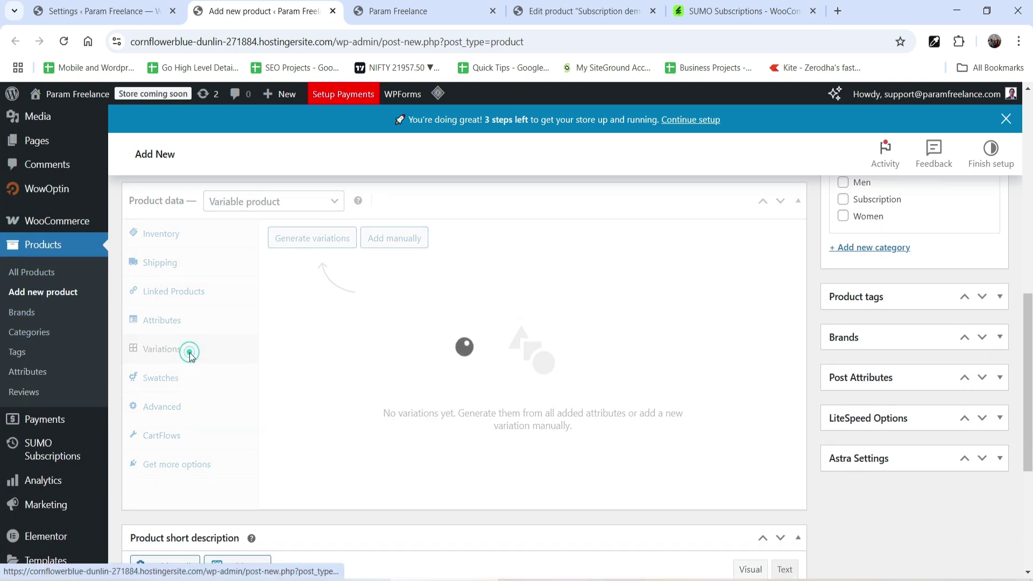
click(319, 244)
click(567, 164)
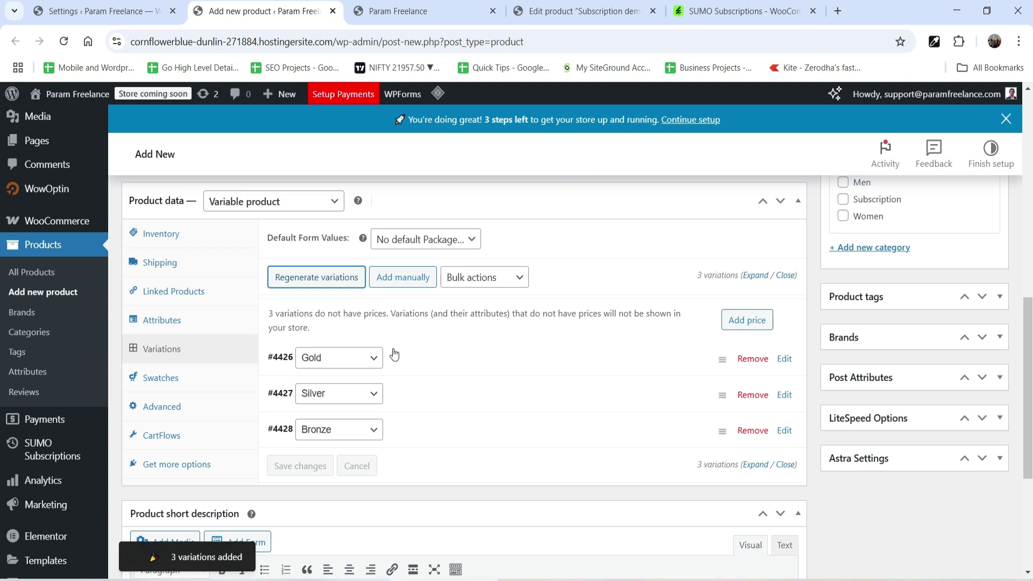
Expand the Gold variation and set its regular price to 1500.
scroll(468, 359, up, 3)
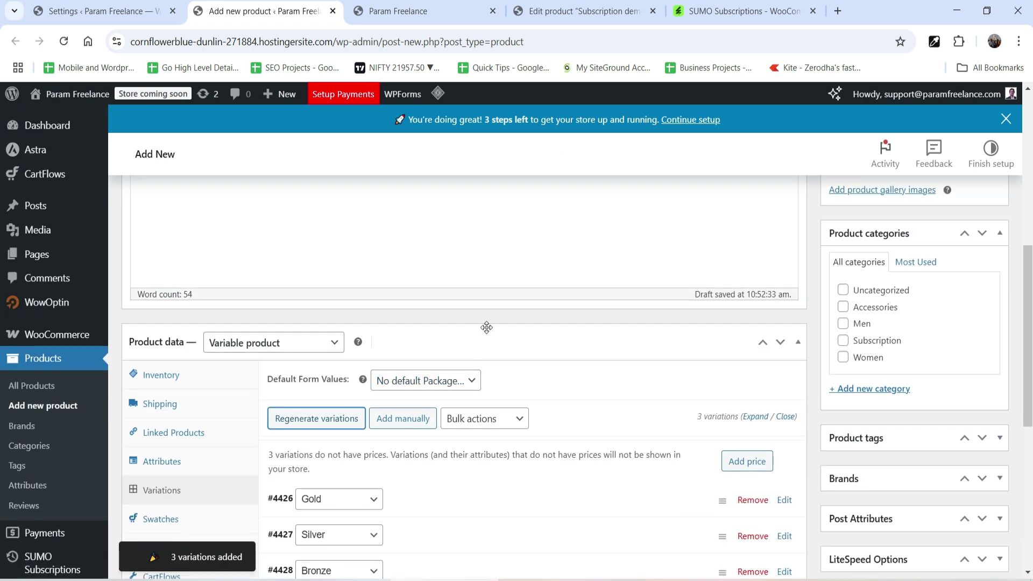
scroll(487, 328, down, 3)
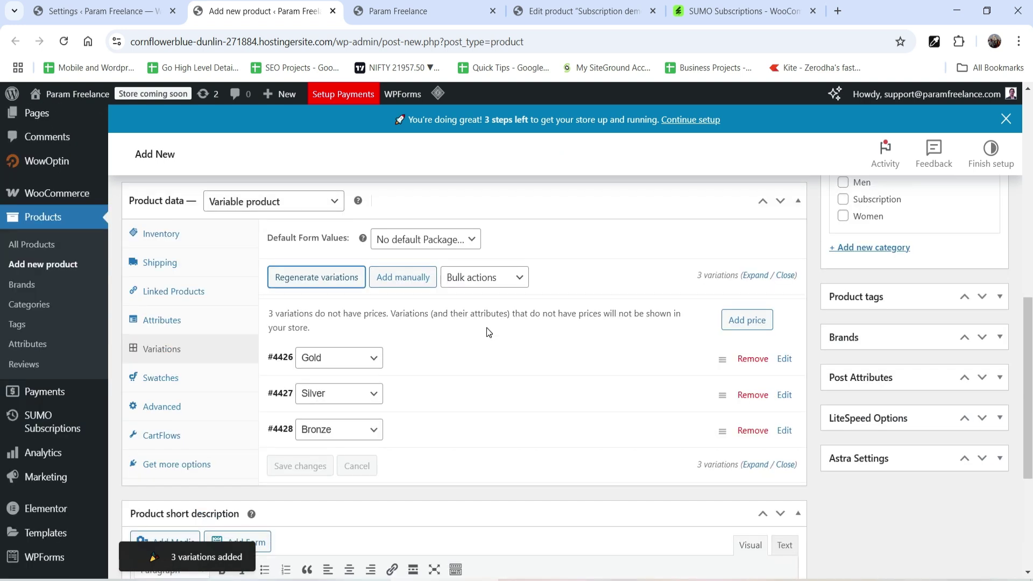
click(443, 358)
scroll(441, 359, down, 5)
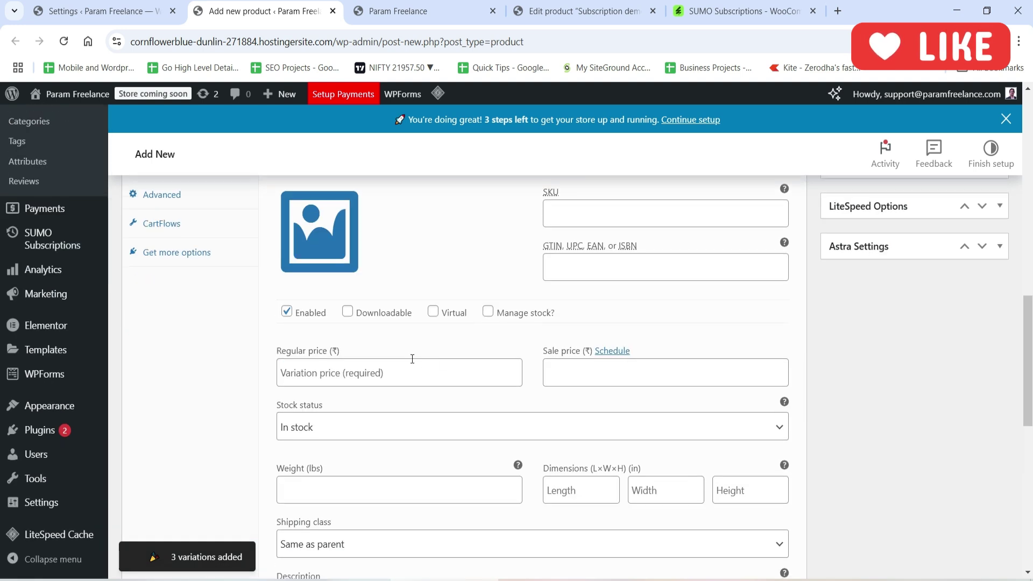
click(367, 371)
text(1500)
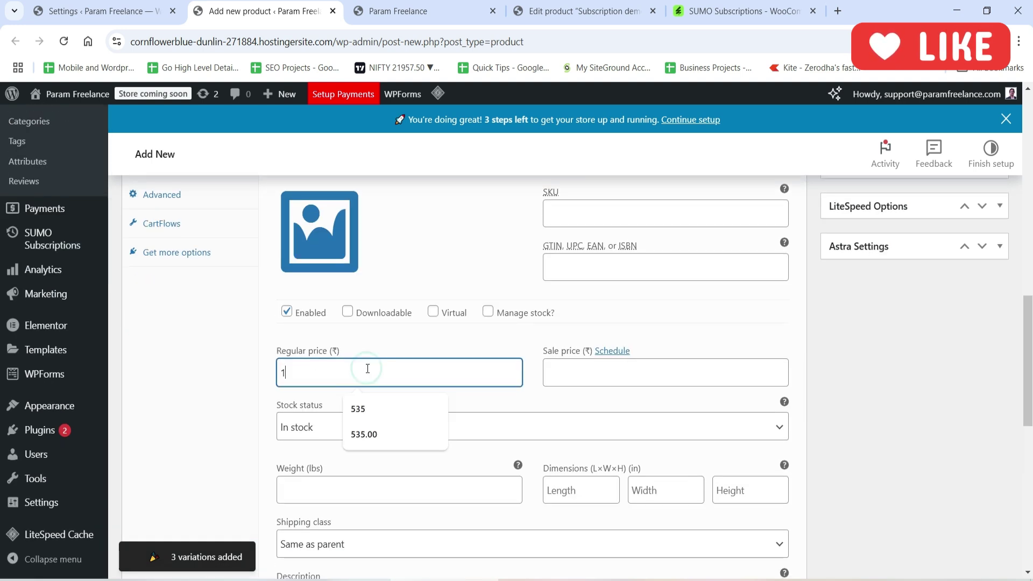
Enable SUMO Subscriptions for the Gold variation with renewal every 1 month.
scroll(366, 371, down, 5)
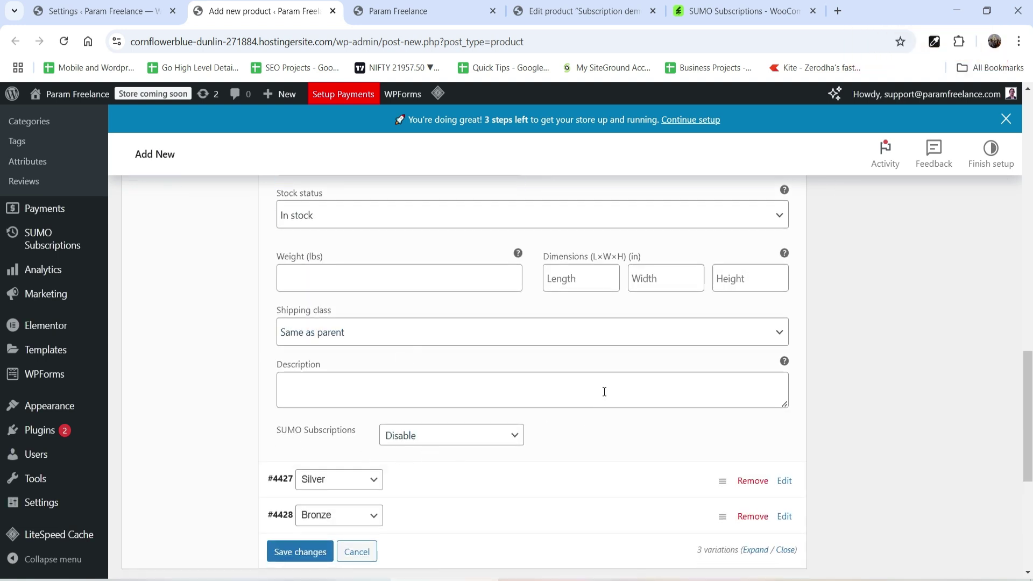
scroll(604, 391, down, 2)
click(467, 364)
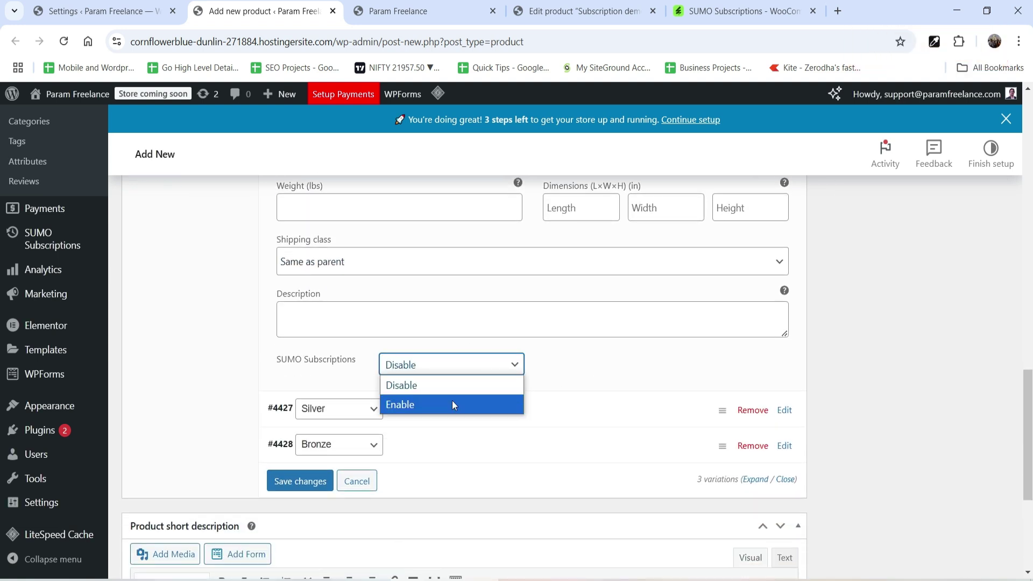
click(452, 405)
scroll(648, 362, down, 3)
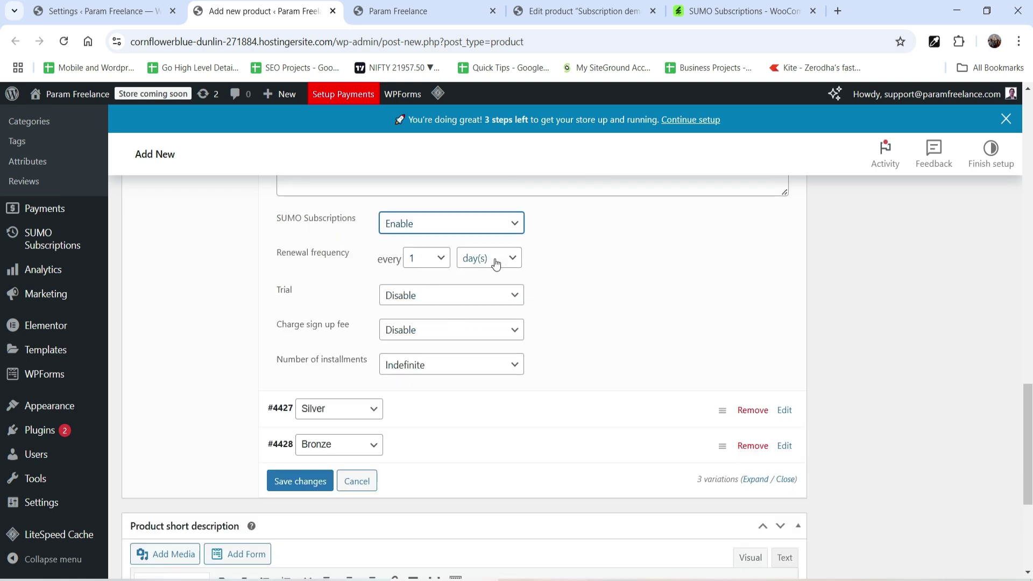
click(495, 263)
click(498, 317)
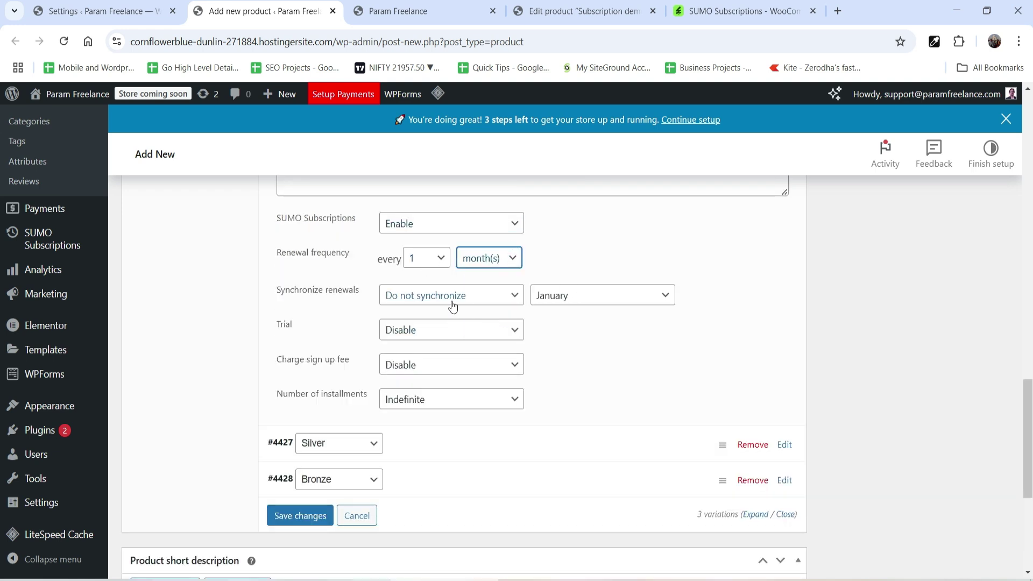
Give the Gold variation an optional free trial of 7 days and set its number of installments to 12.
click(450, 326)
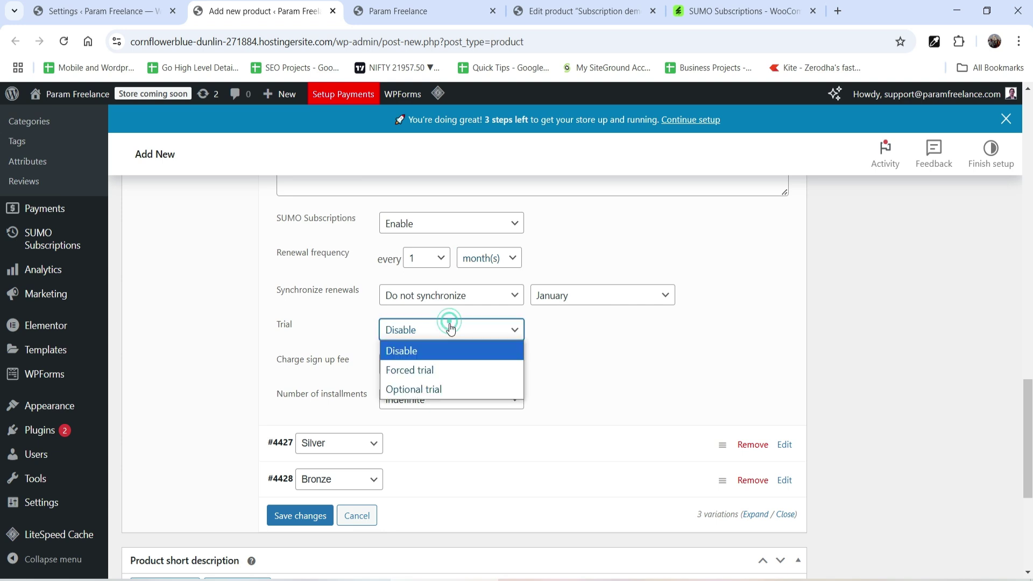
click(457, 389)
scroll(386, 293, down, 3)
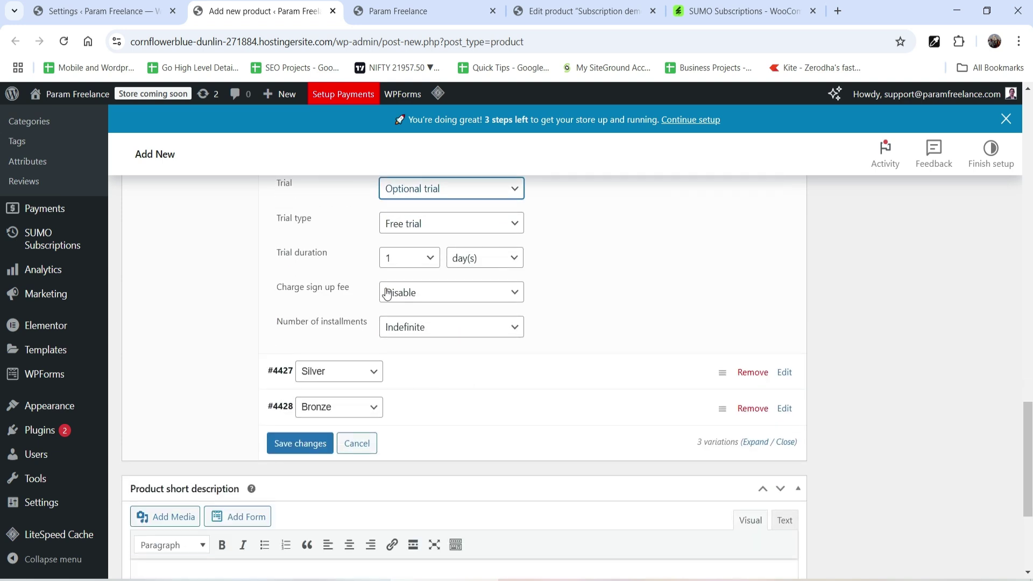
click(409, 258)
click(402, 397)
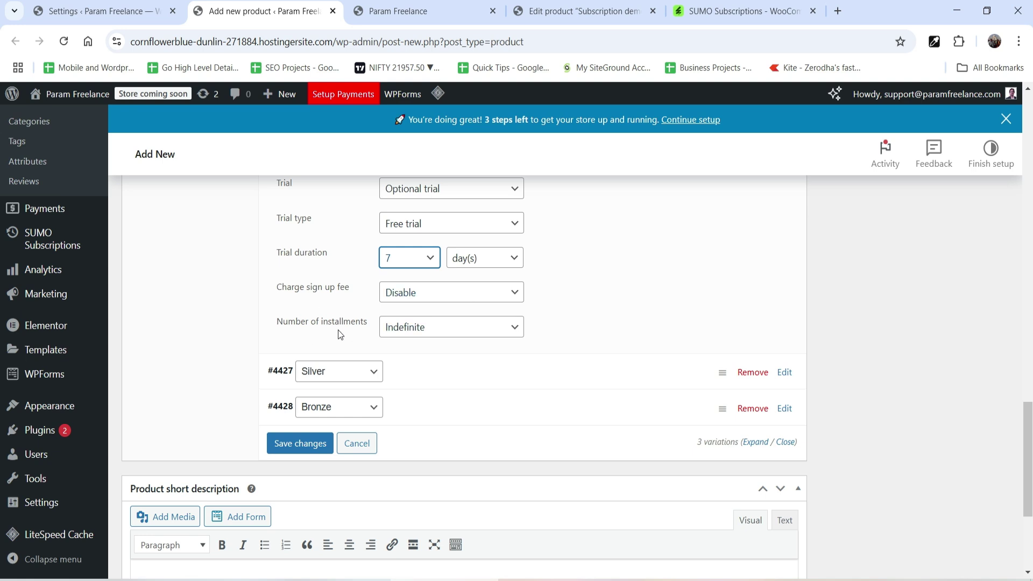
click(435, 328)
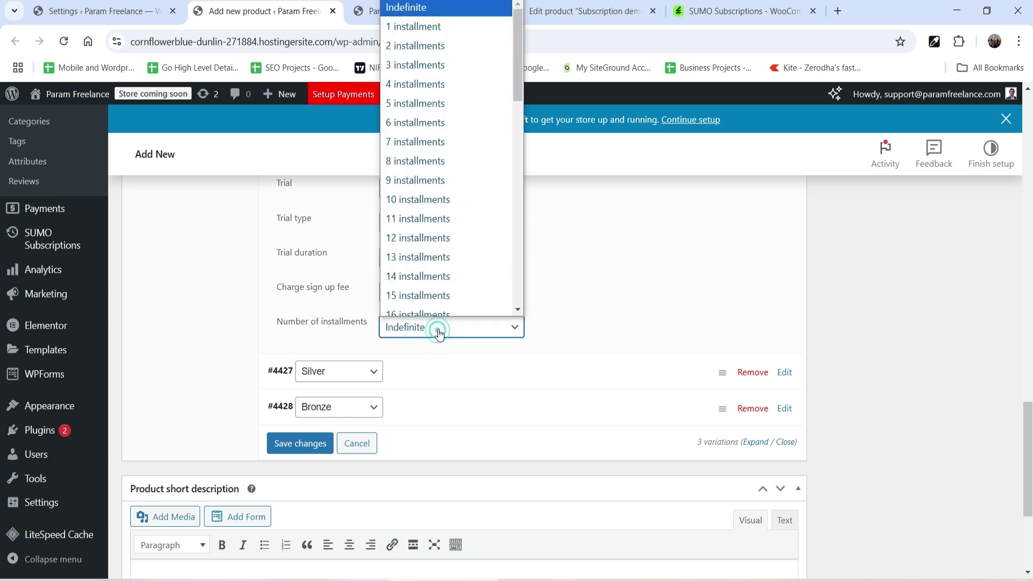
click(441, 231)
click(642, 285)
Expand the Silver variation and set its regular price to 1200.
click(441, 375)
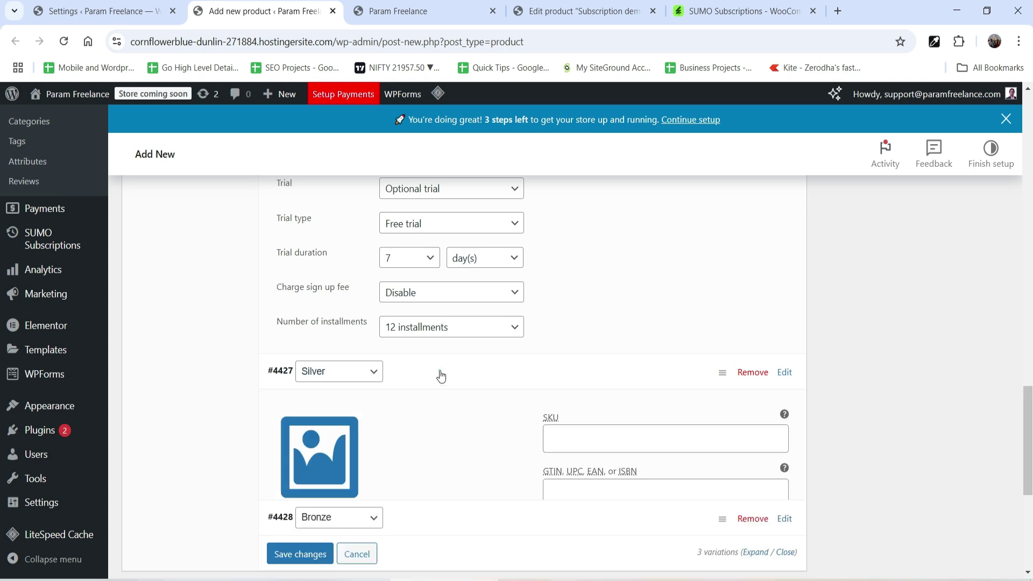
scroll(396, 341, down, 5)
scroll(367, 311, down, 1)
click(327, 244)
text(1200)
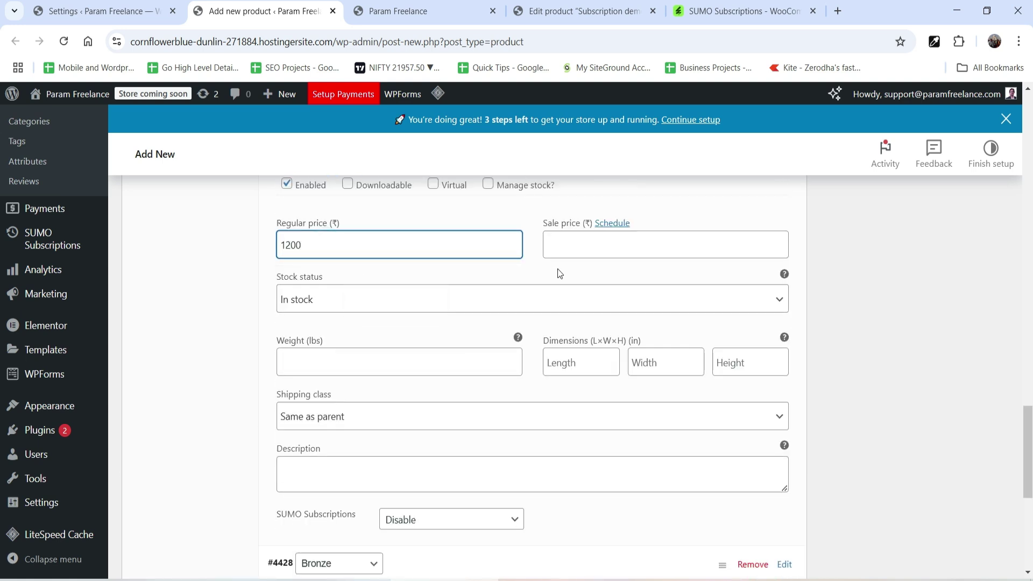
Enable SUMO Subscriptions for the Silver variation with renewal every 1 month.
scroll(557, 269, down, 4)
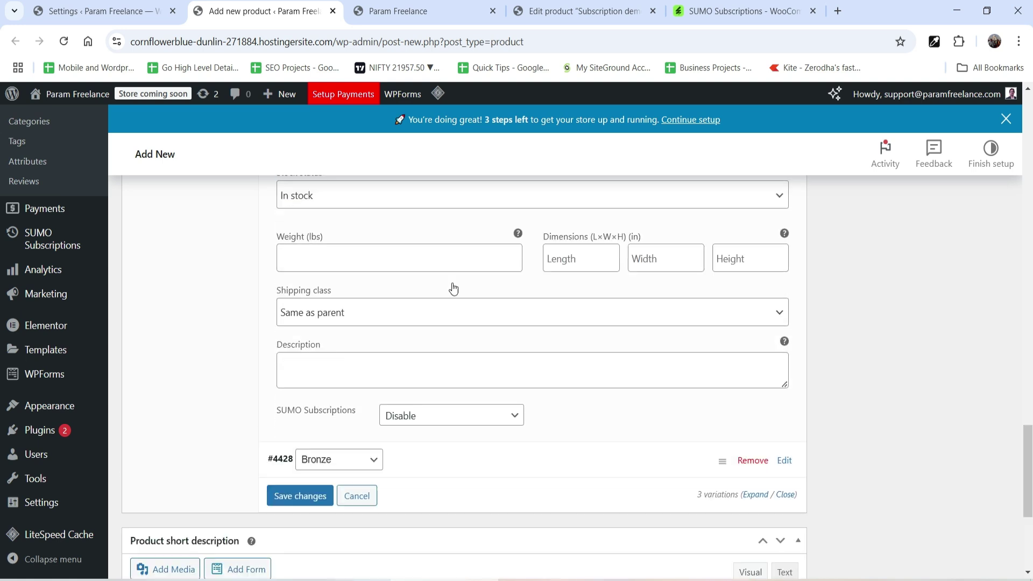
click(442, 307)
click(456, 347)
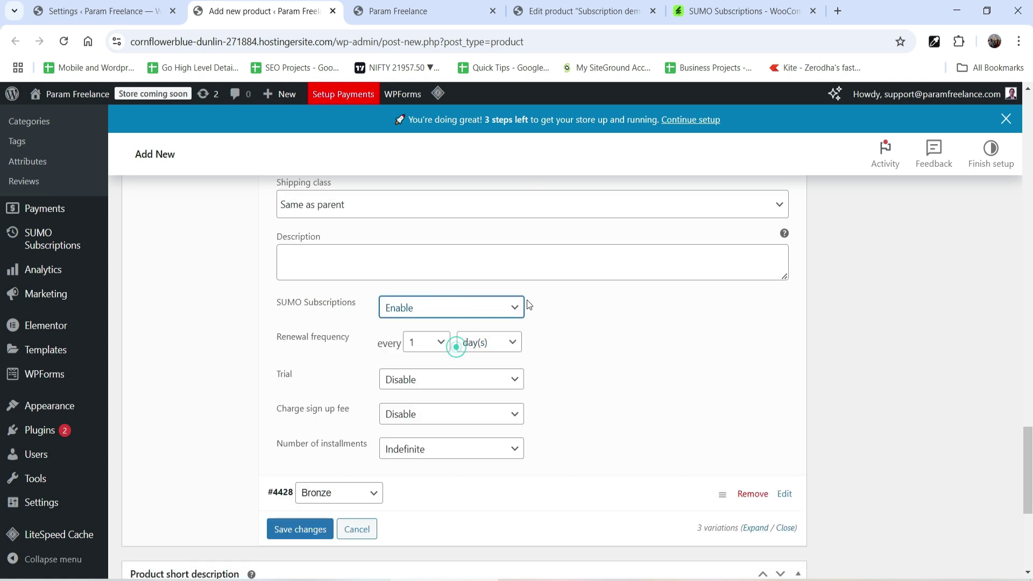
scroll(484, 274, down, 3)
click(475, 206)
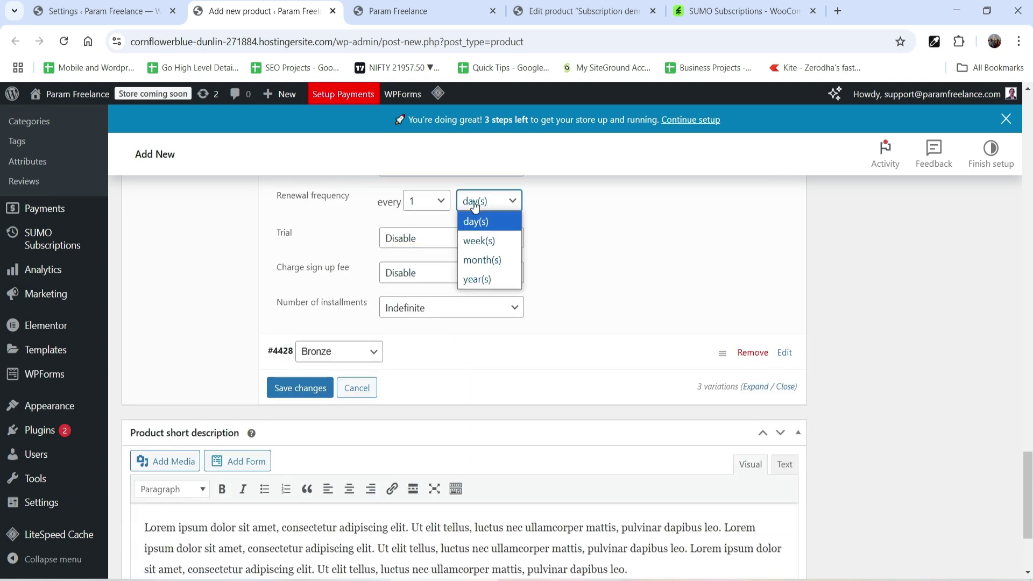
click(487, 260)
Give the Silver variation an optional free trial of 7 days and set its number of installments to 12.
click(449, 274)
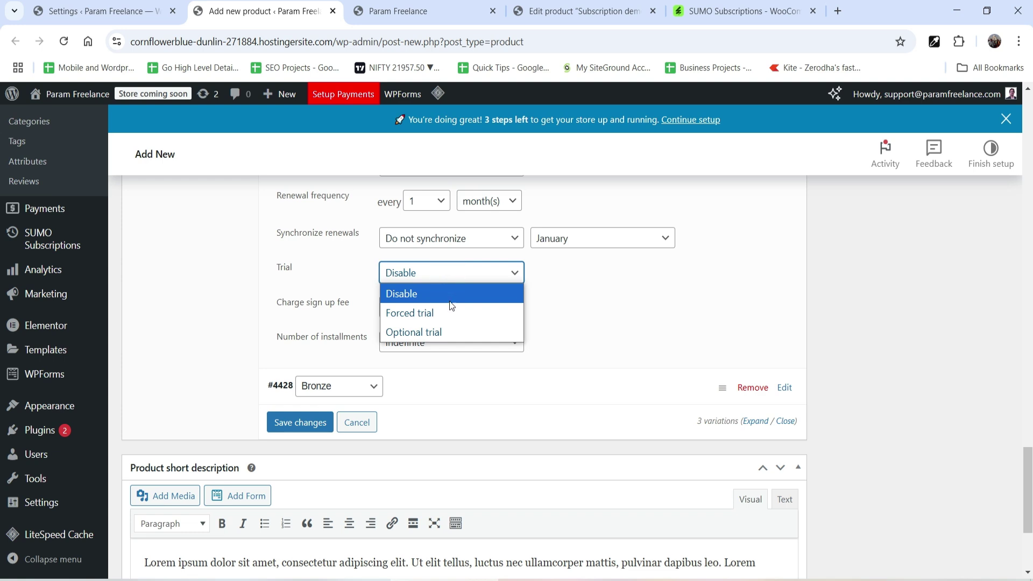
click(451, 329)
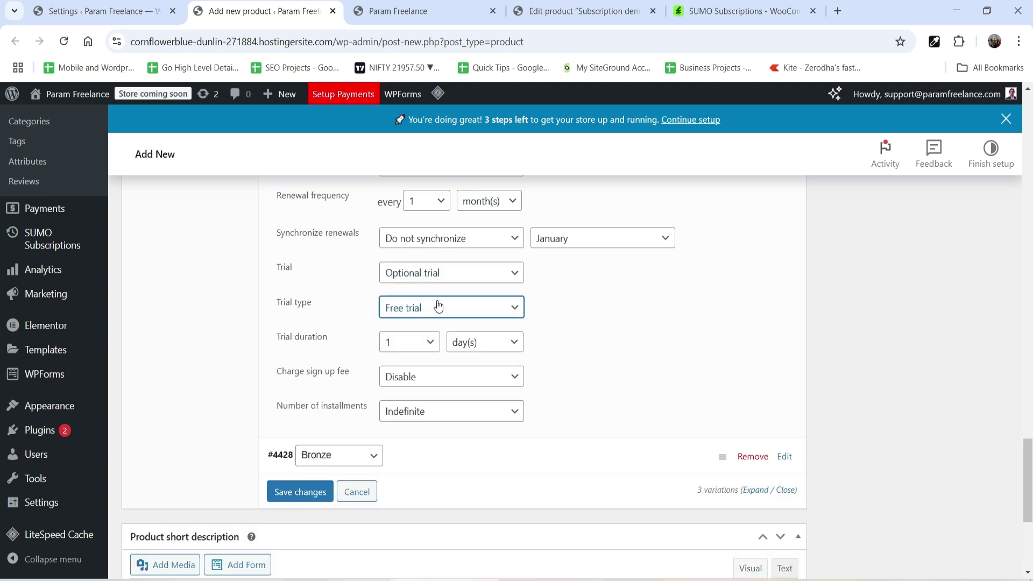
click(420, 348)
click(403, 111)
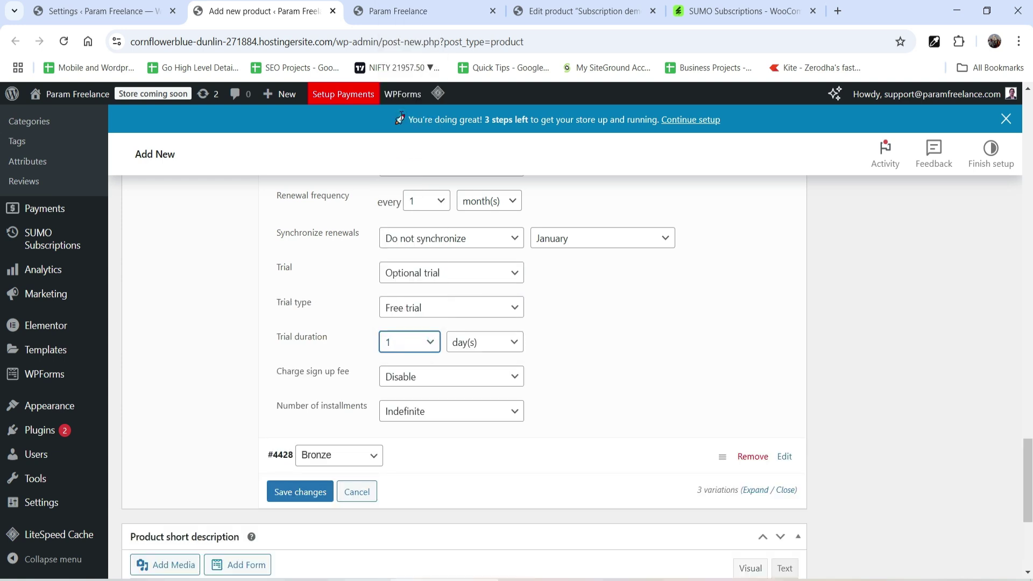
click(414, 306)
click(415, 328)
scroll(439, 342, down, 1)
click(439, 342)
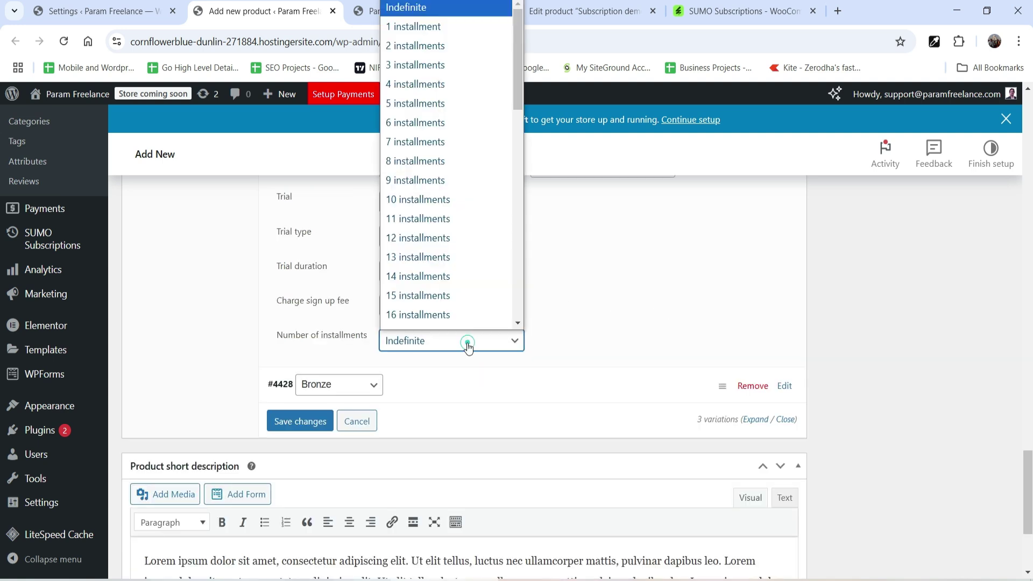
click(434, 226)
Expand the Bronze variation and set its regular price to 1000.
click(421, 386)
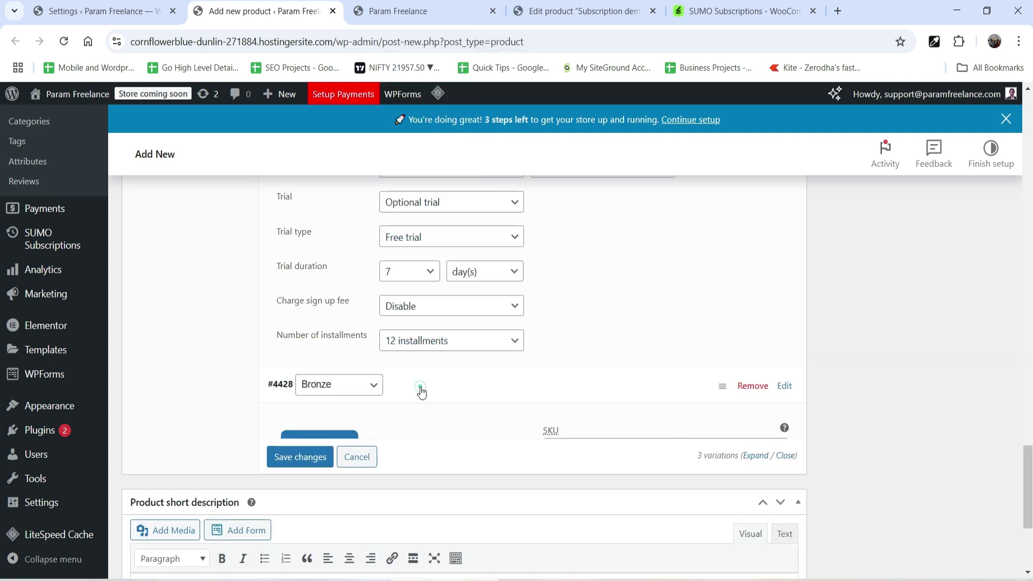
scroll(420, 314, down, 6)
click(325, 262)
text(1000)
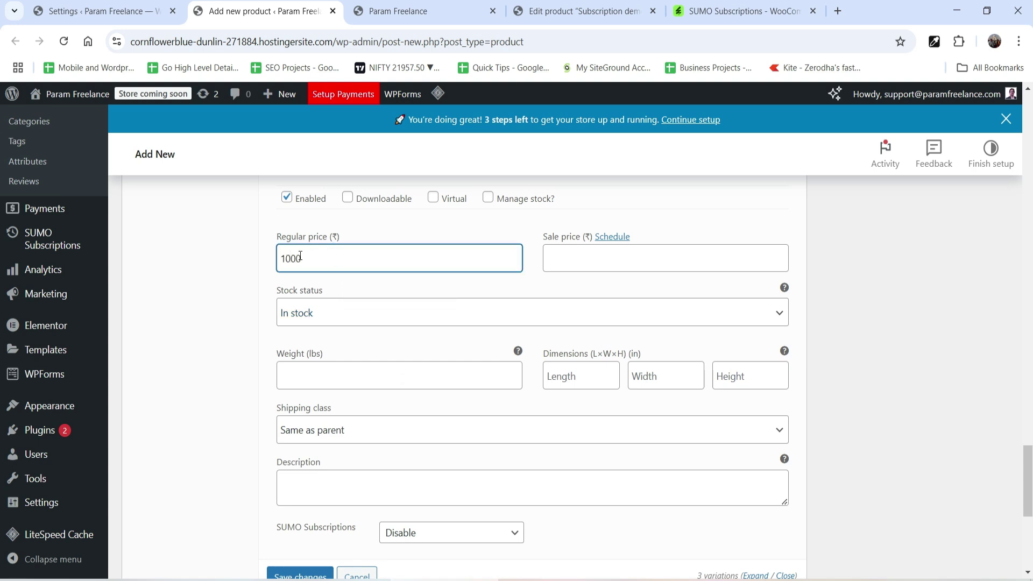
Enable SUMO Subscriptions for the Bronze variation with renewal every 1 month.
scroll(300, 256, down, 4)
click(425, 322)
click(431, 358)
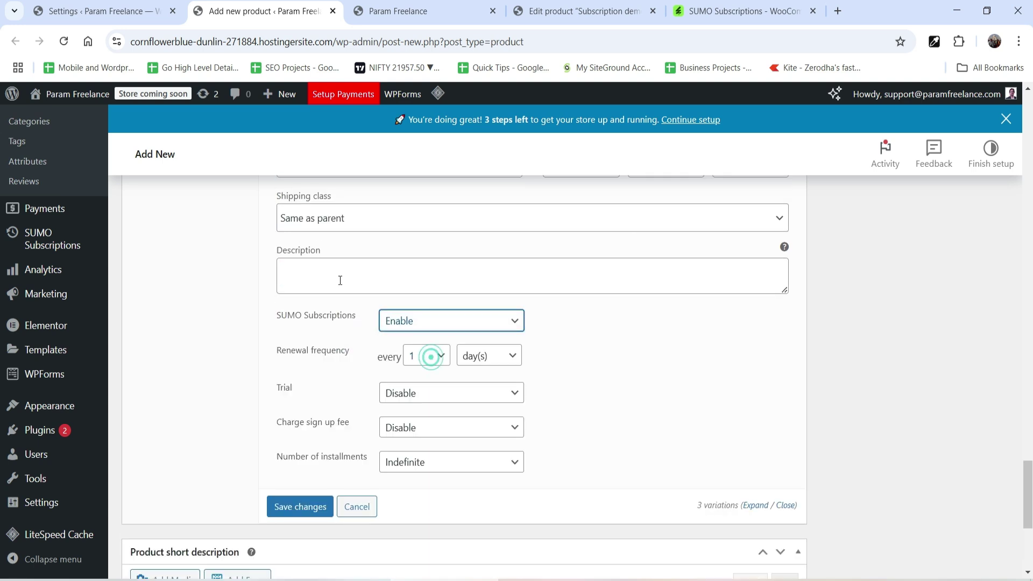
scroll(340, 280, down, 3)
click(478, 214)
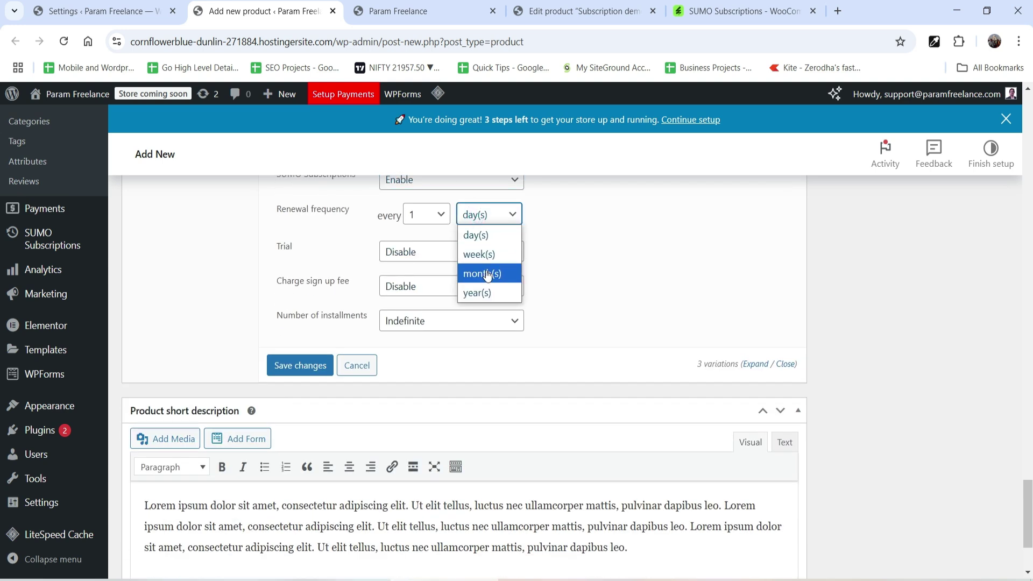
click(487, 274)
Give the Bronze variation an optional paid trial with a fee of 100 and a duration of 7 days.
click(420, 286)
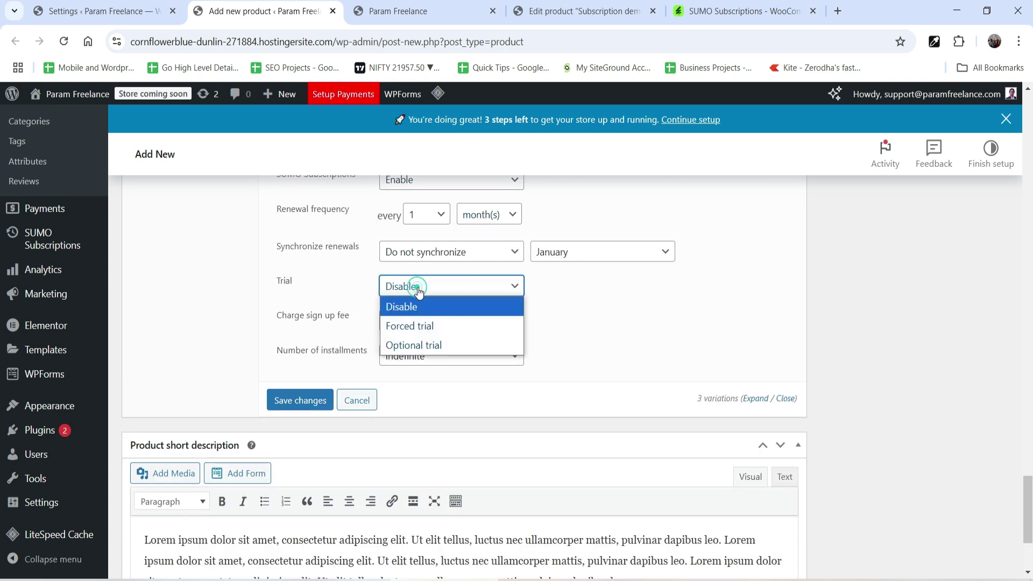
click(444, 340)
click(425, 325)
click(424, 357)
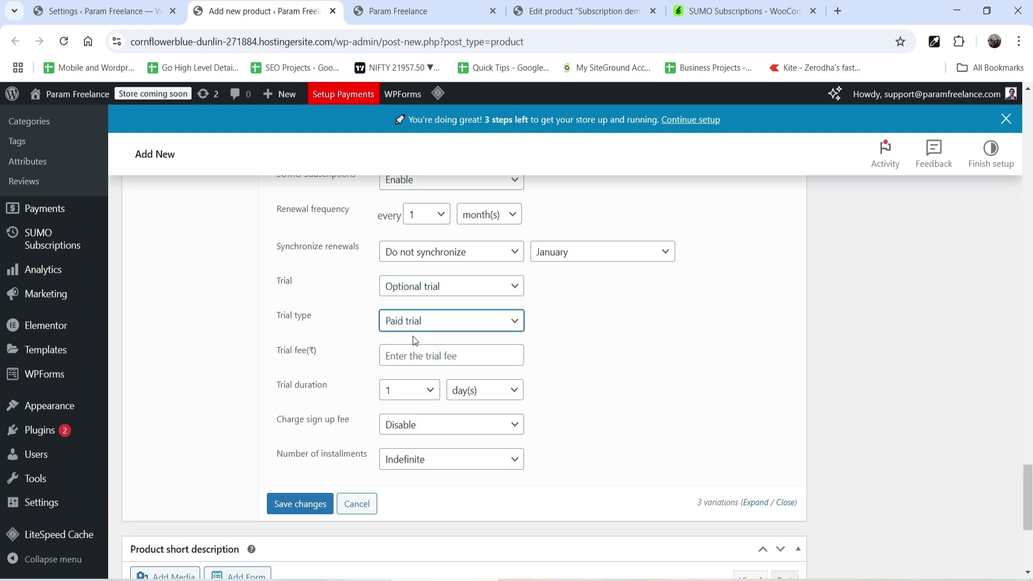
click(408, 360)
text(100)
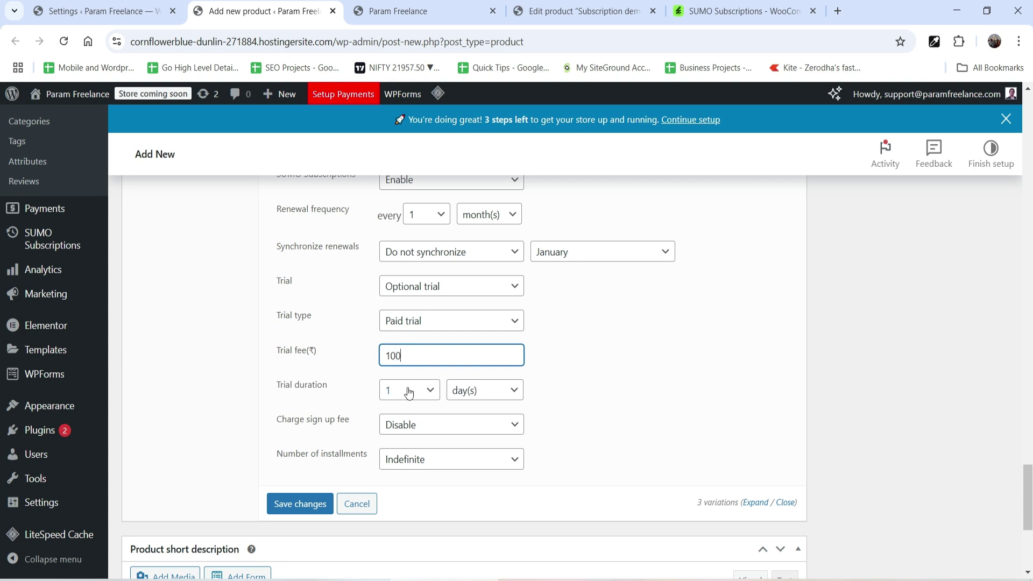
click(409, 390)
click(397, 123)
click(683, 361)
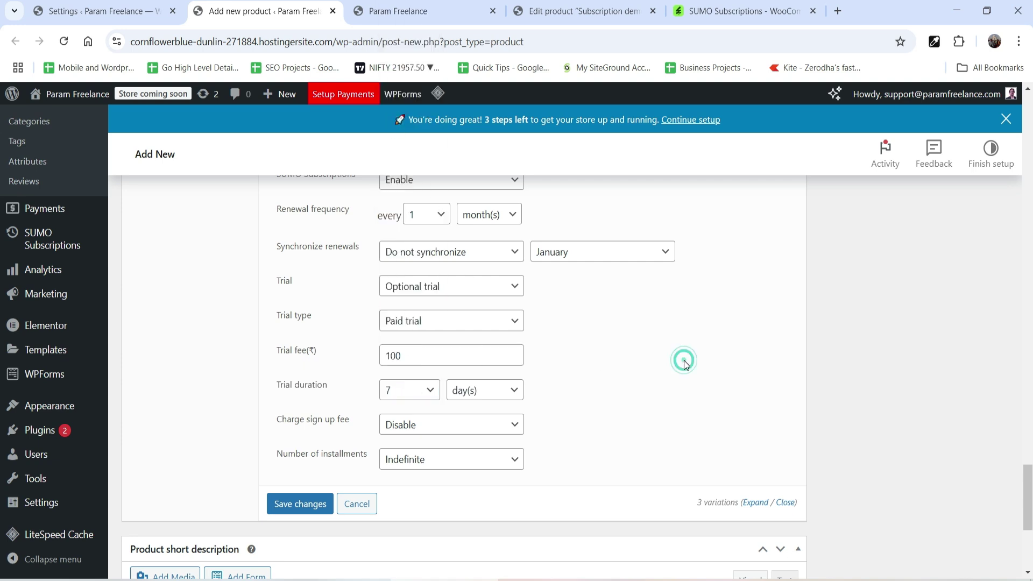
Set the Bronze variation's number of installments to 12 and save the variation changes.
scroll(683, 360, down, 1)
click(506, 395)
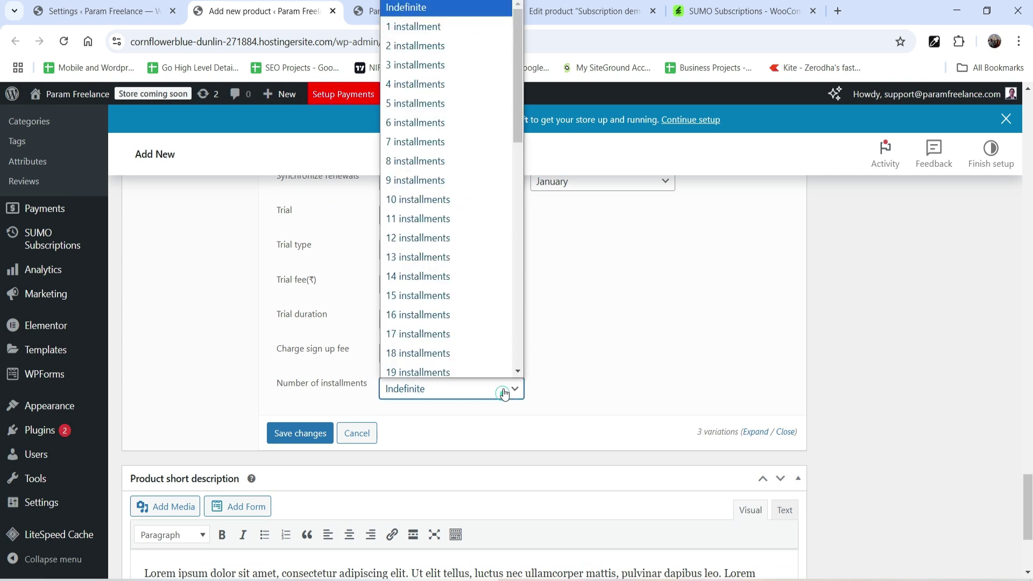
click(469, 246)
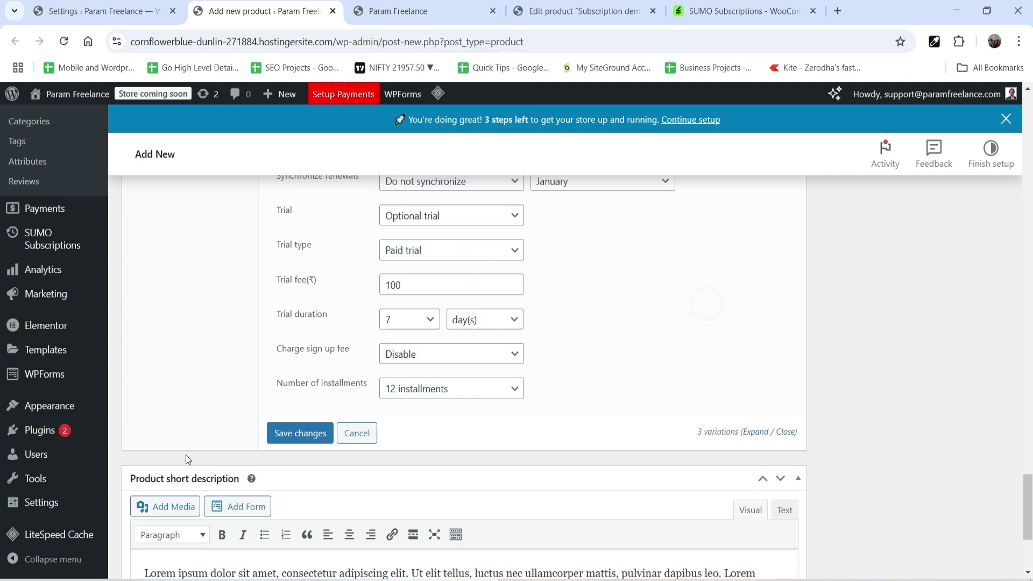
click(301, 433)
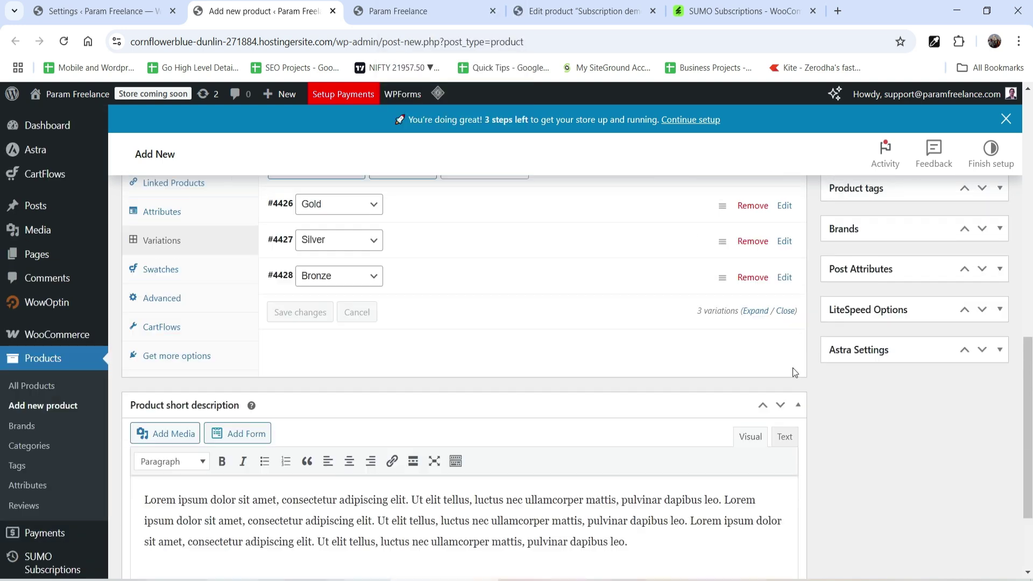
Assign the product to the Subscription category.
scroll(559, 382, up, 3)
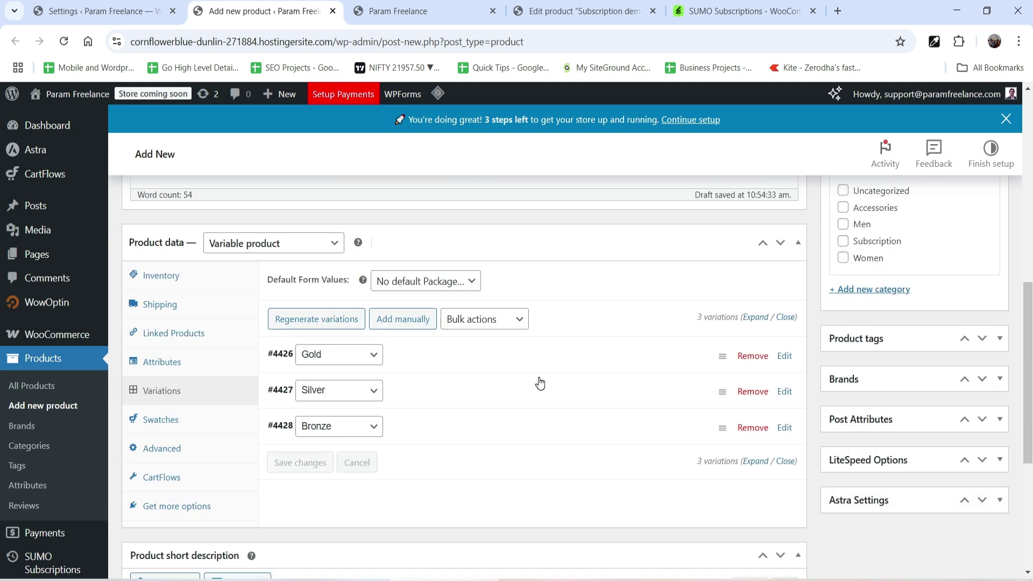
scroll(546, 381, up, 3)
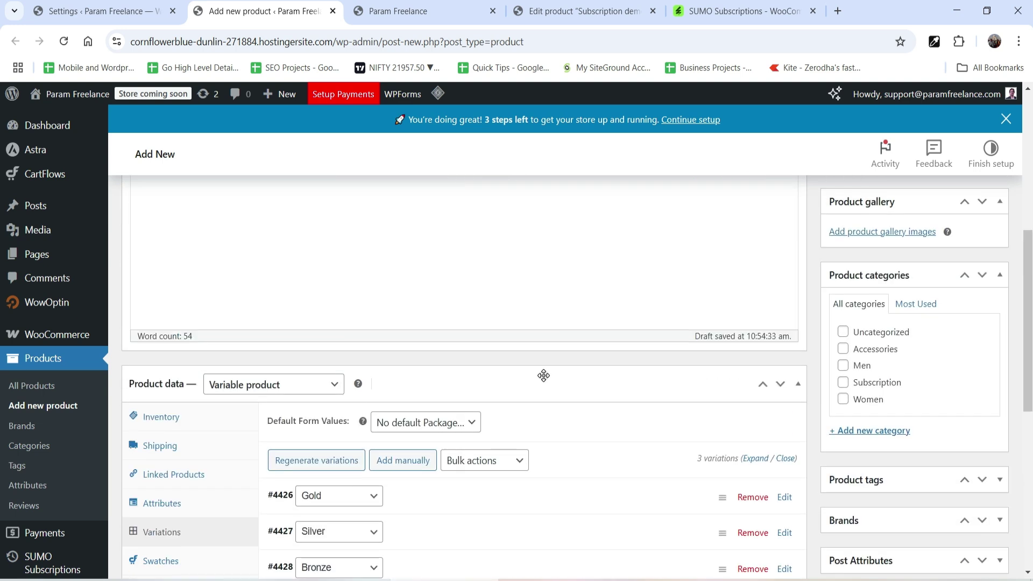
click(856, 383)
Set banner-04.jpg from the media library as the product image and publish the product.
scroll(860, 345, up, 4)
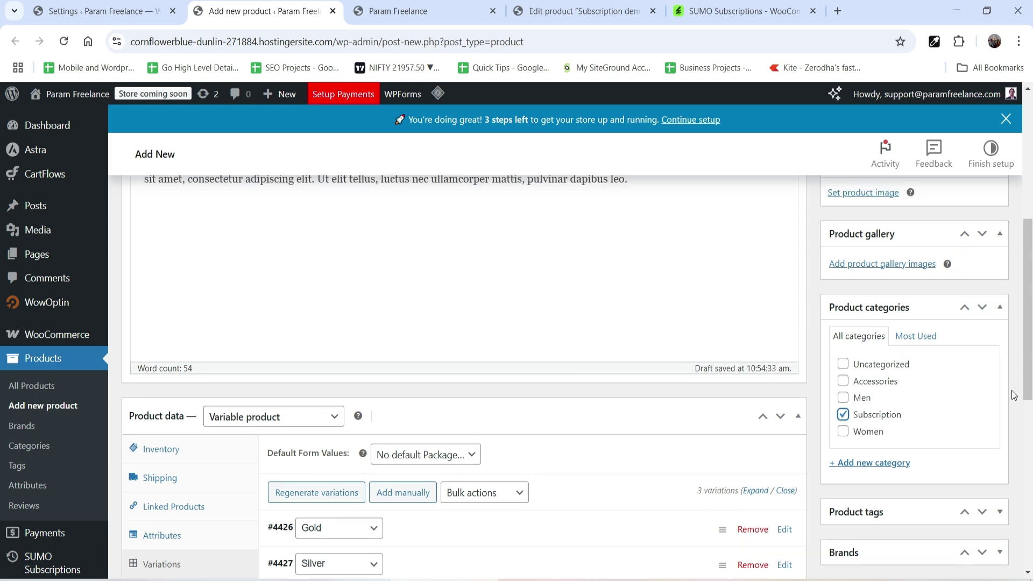
click(865, 300)
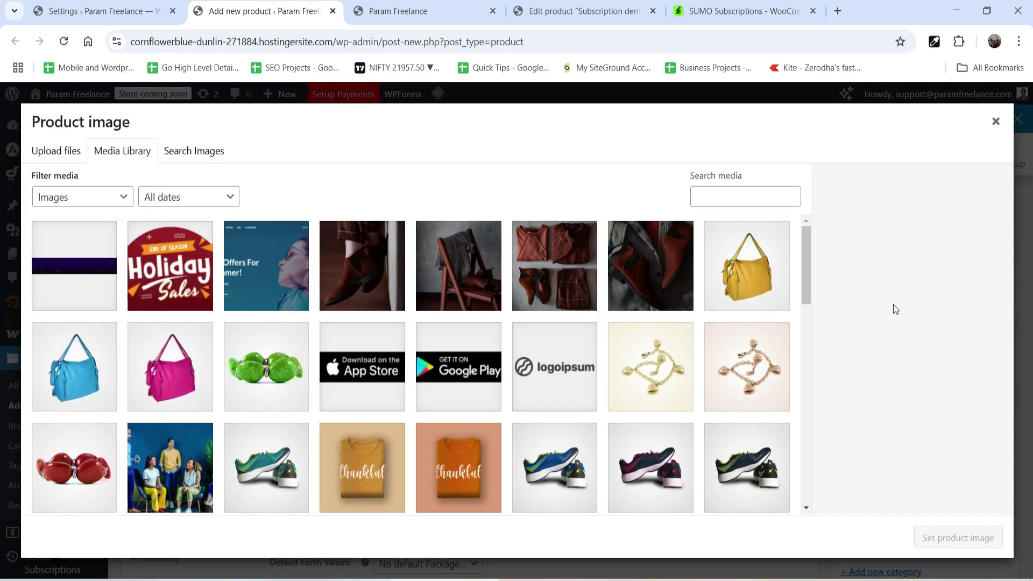
scroll(452, 307, down, 4)
click(199, 257)
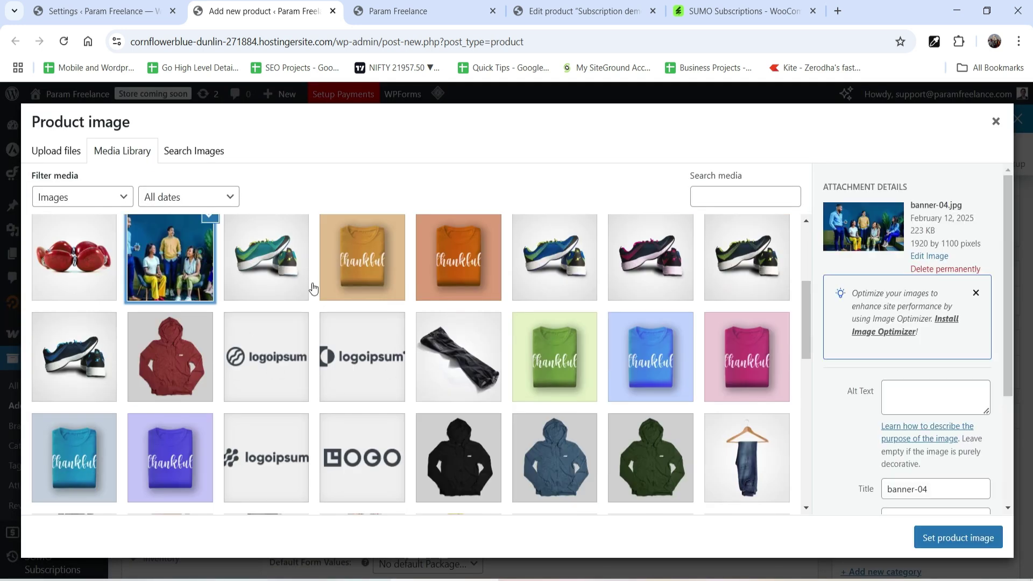
click(968, 537)
click(980, 230)
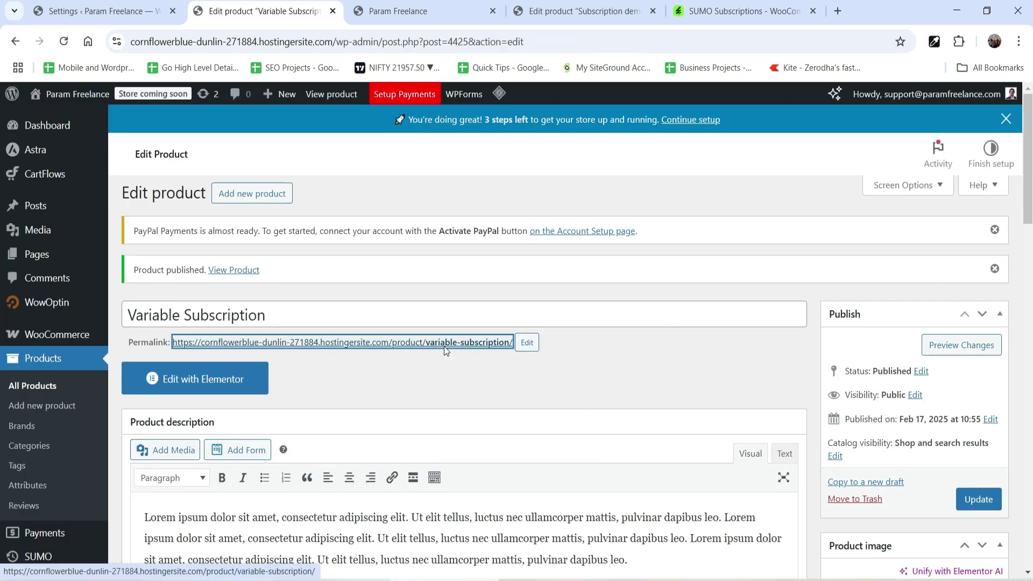
Open the published Variable Subscription product's store page and review its price and package options.
ctrl+click(443, 344)
click(379, 11)
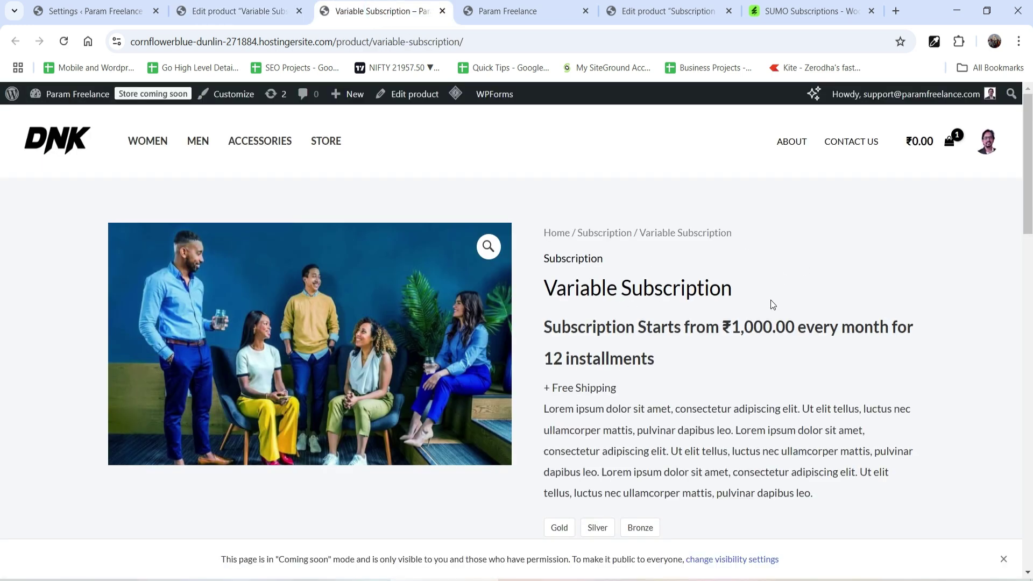
scroll(748, 309, down, 1)
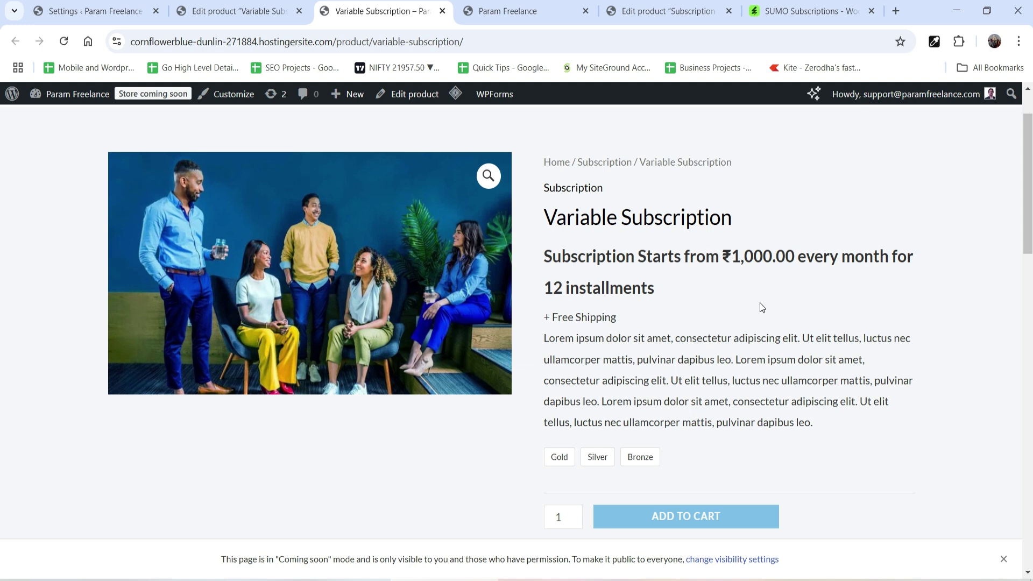
scroll(759, 303, down, 1)
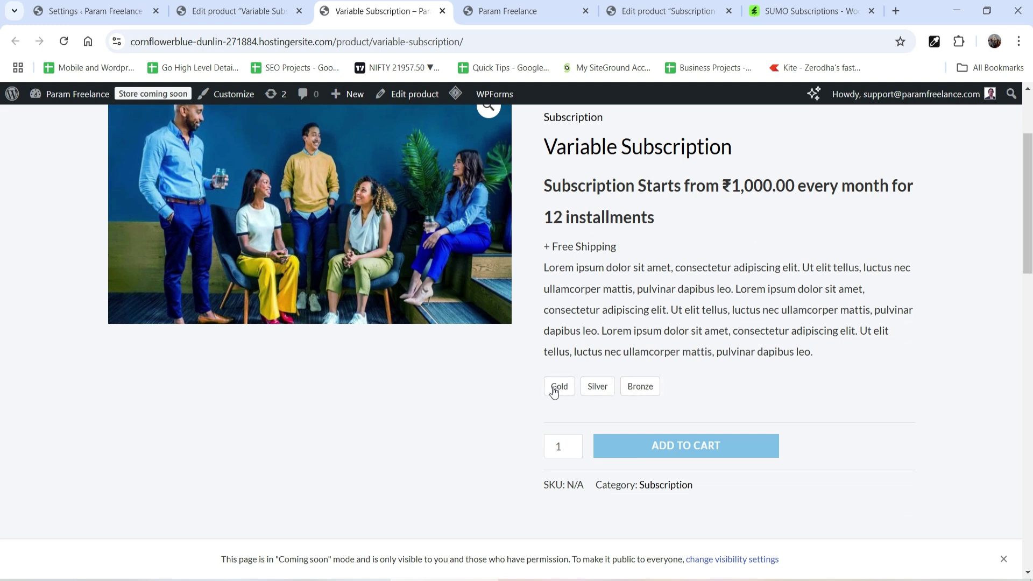
Choose the Gold package on the product page, include the free trial and check the subscription terms.
click(560, 386)
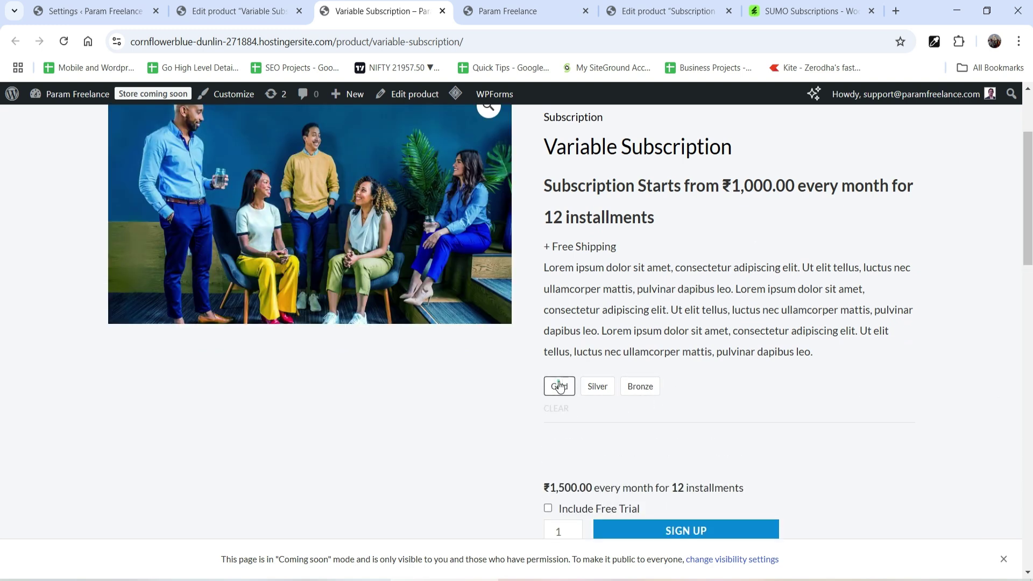
scroll(560, 377, down, 2)
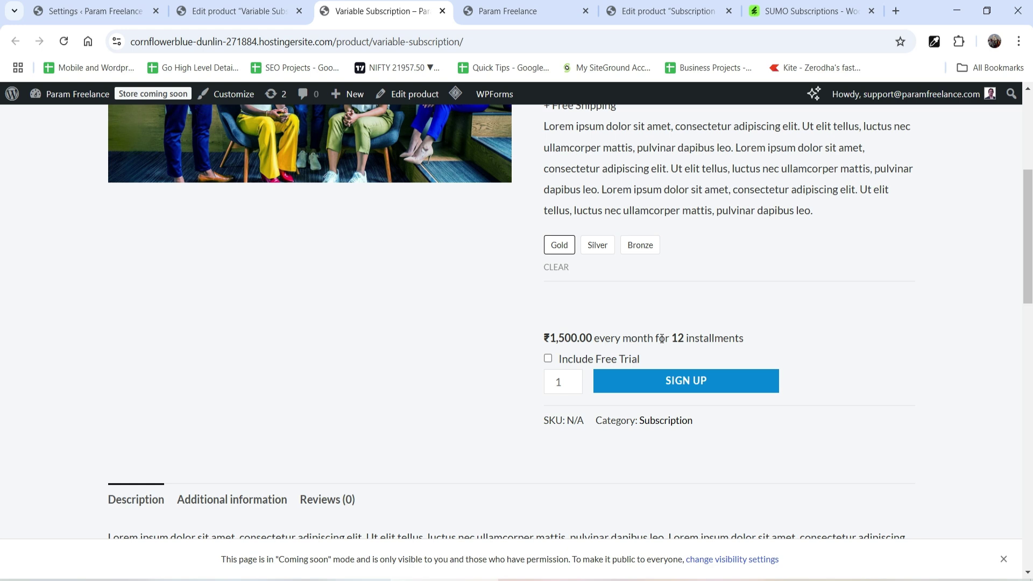
scroll(738, 323, up, 2)
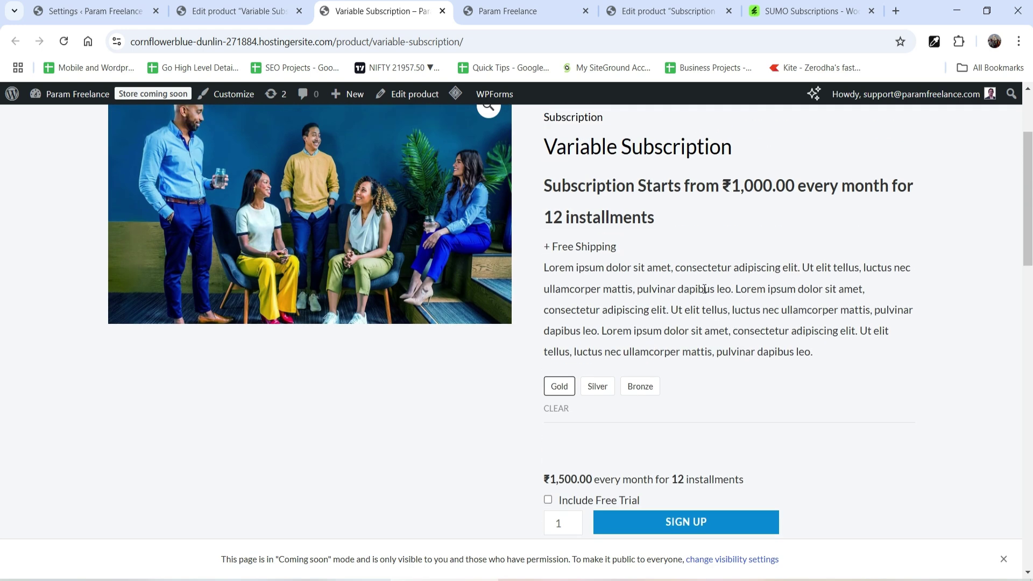
scroll(560, 261, down, 3)
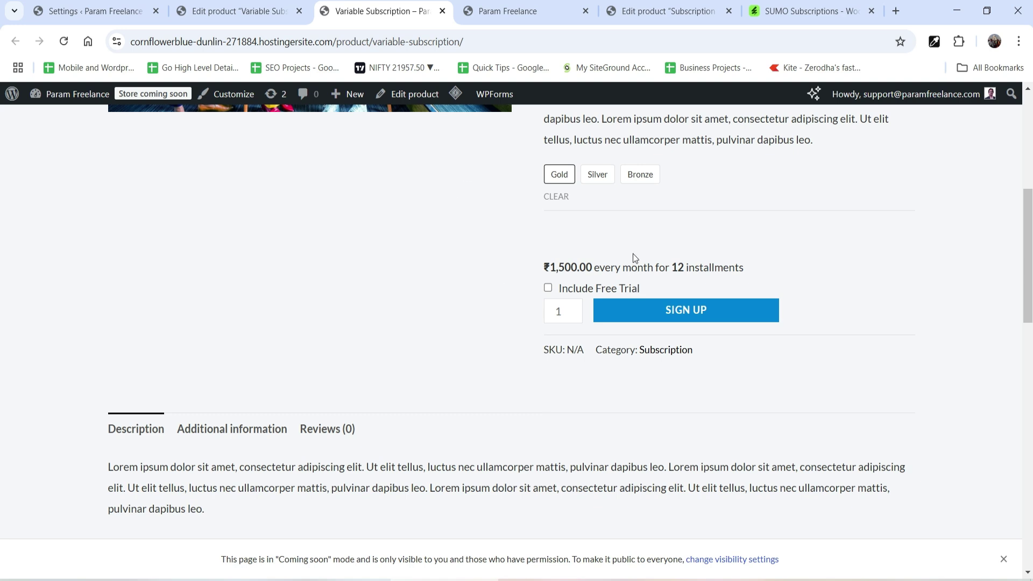
click(549, 288)
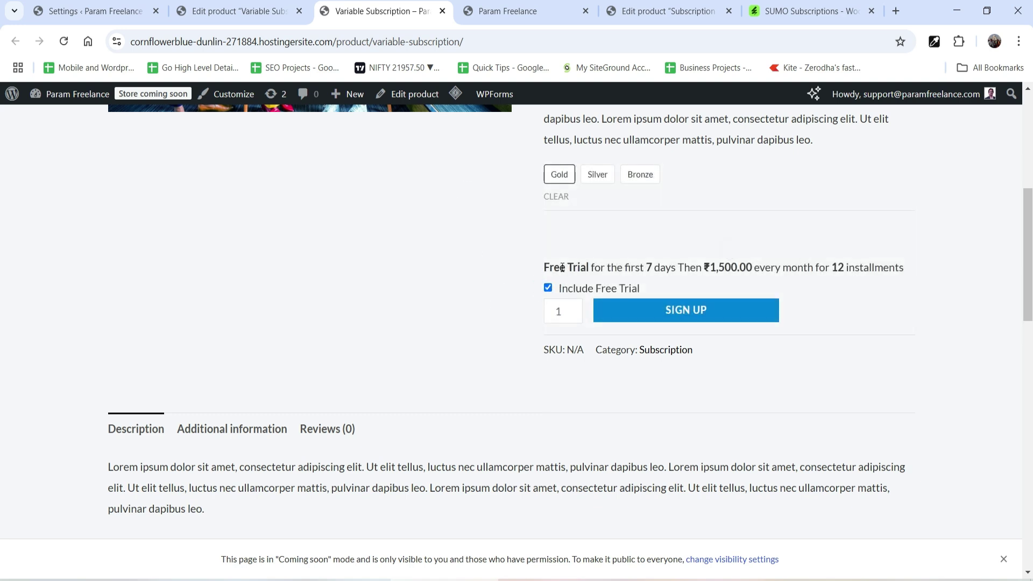
drag(549, 268, 670, 269)
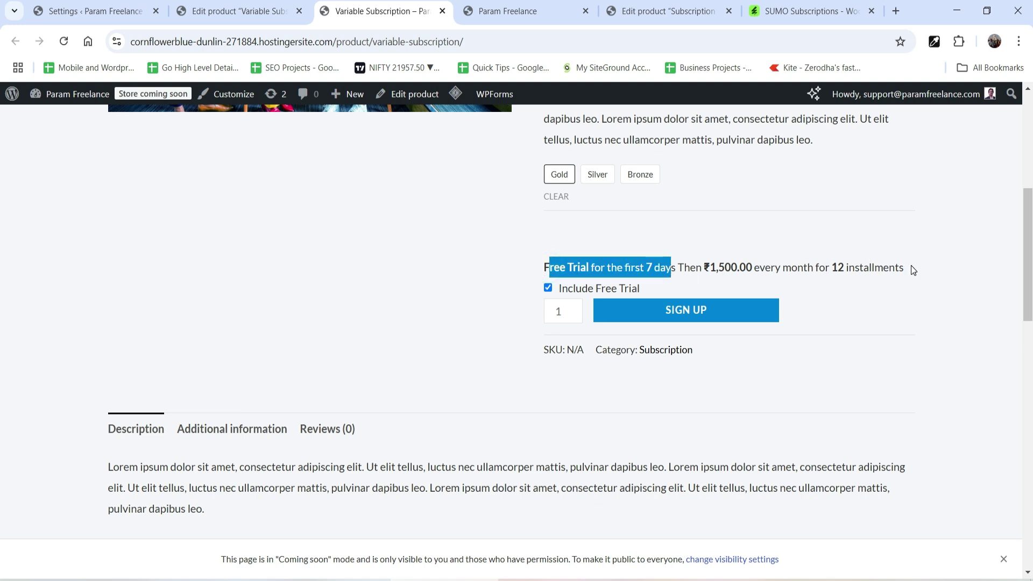
Choose the Silver package and toggle its free trial on and off to check the terms.
click(598, 174)
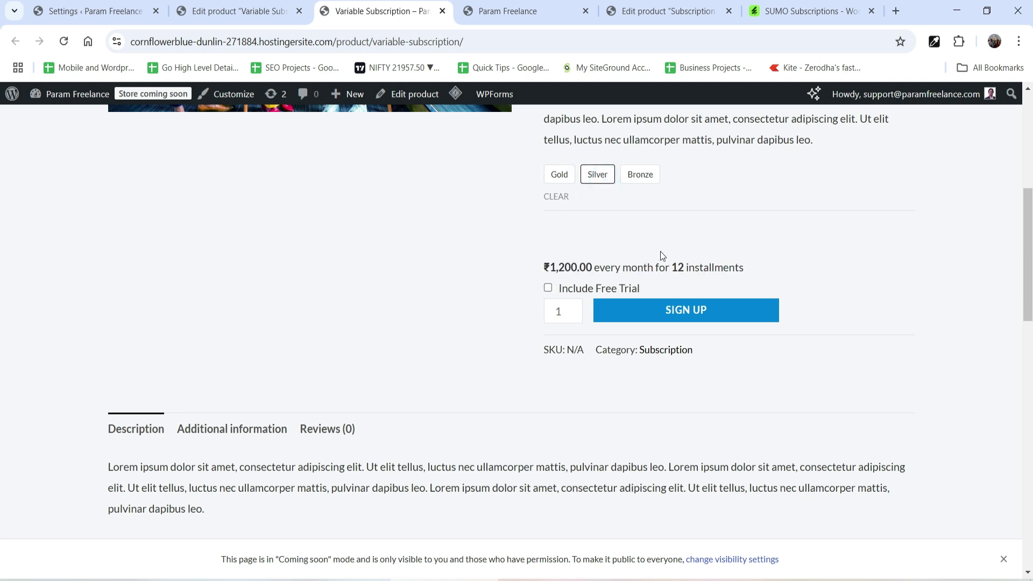
click(548, 288)
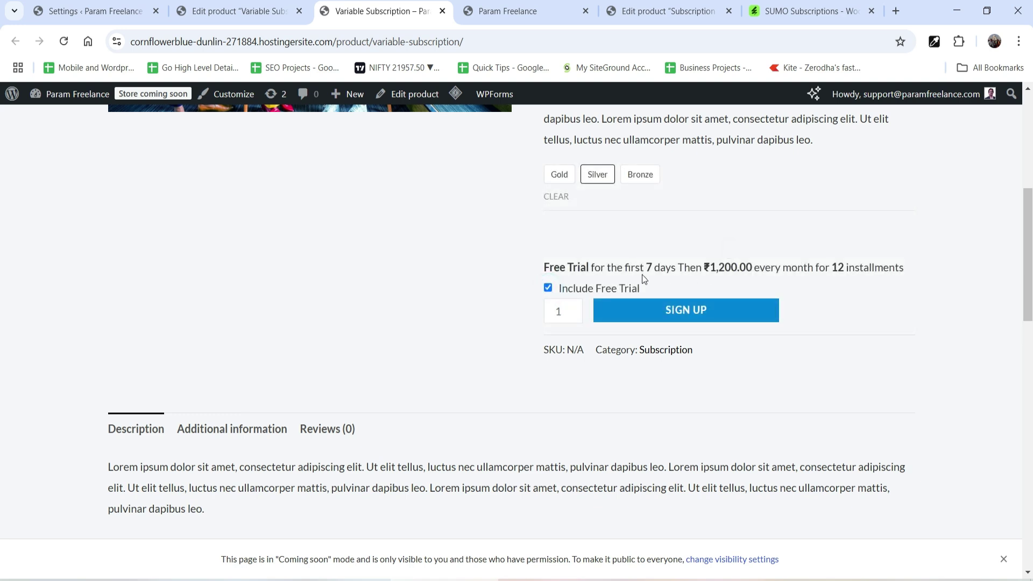
click(547, 289)
Choose the Bronze package, include the paid trial fee and check the resulting subscription terms.
click(639, 143)
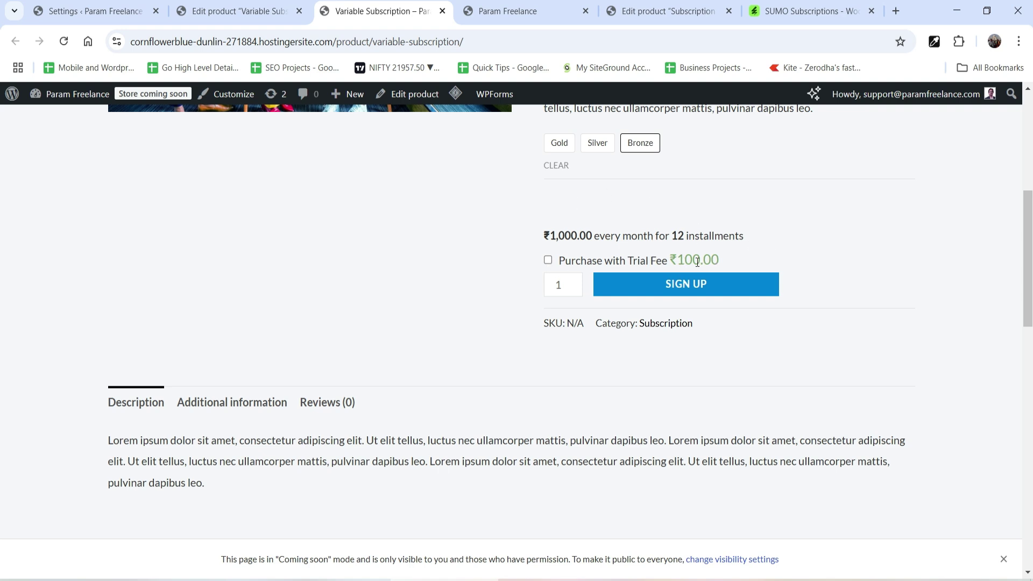
click(548, 260)
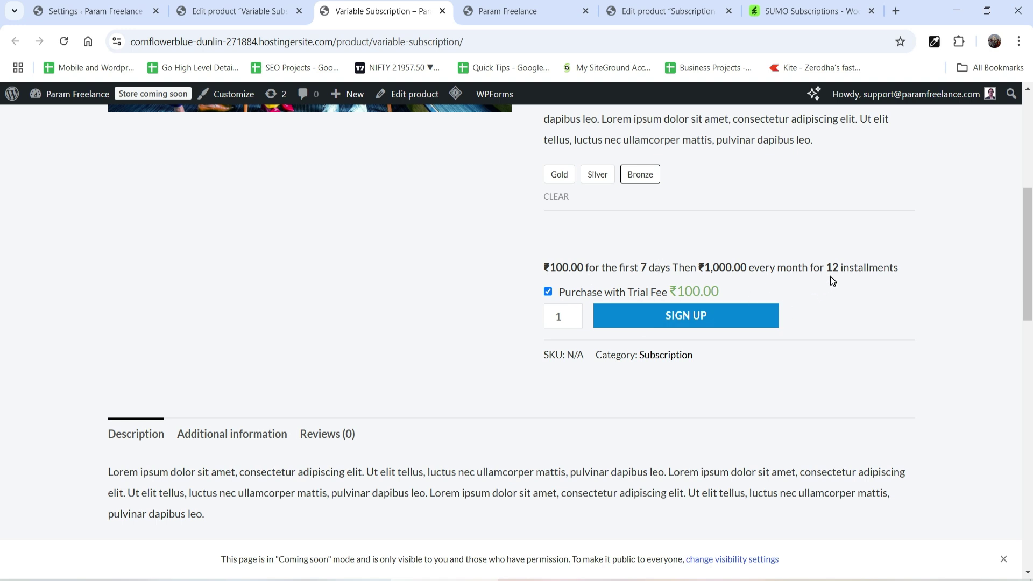
scroll(831, 276, up, 3)
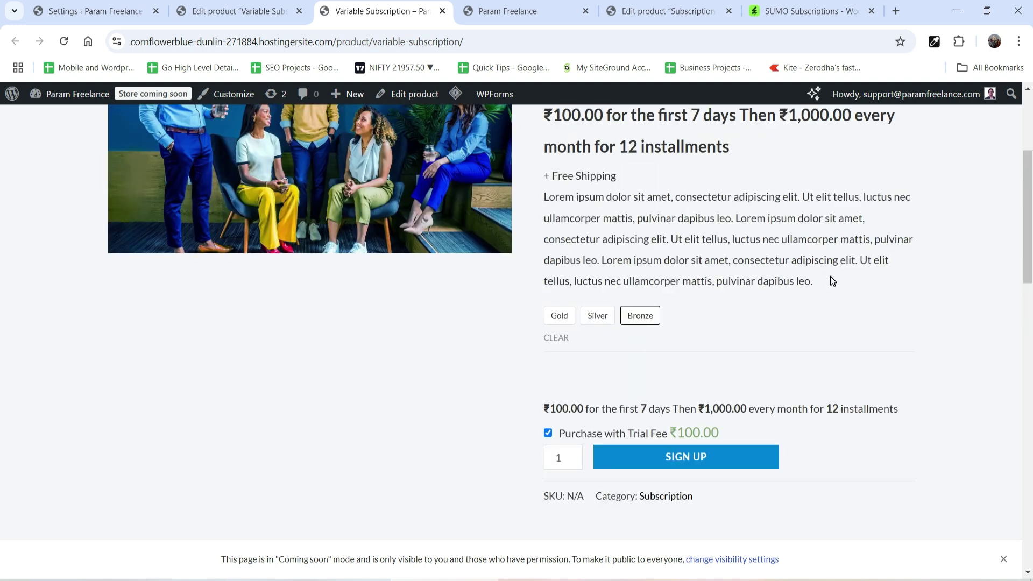
scroll(818, 280, up, 3)
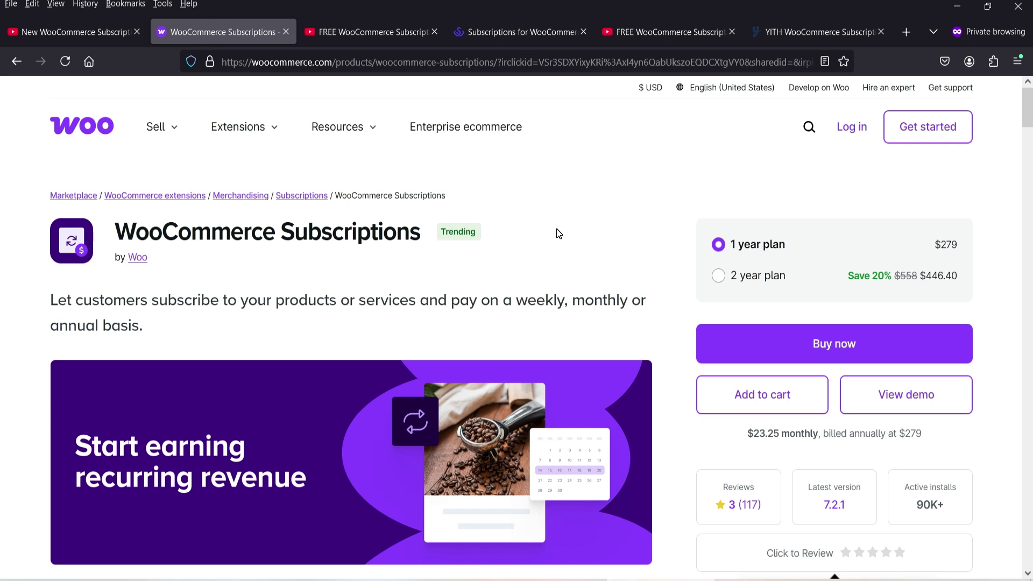
Compare the WP Swings and YITH subscription plugin pages with the SUMO Subscriptions page on CodeCanyon.
click(506, 27)
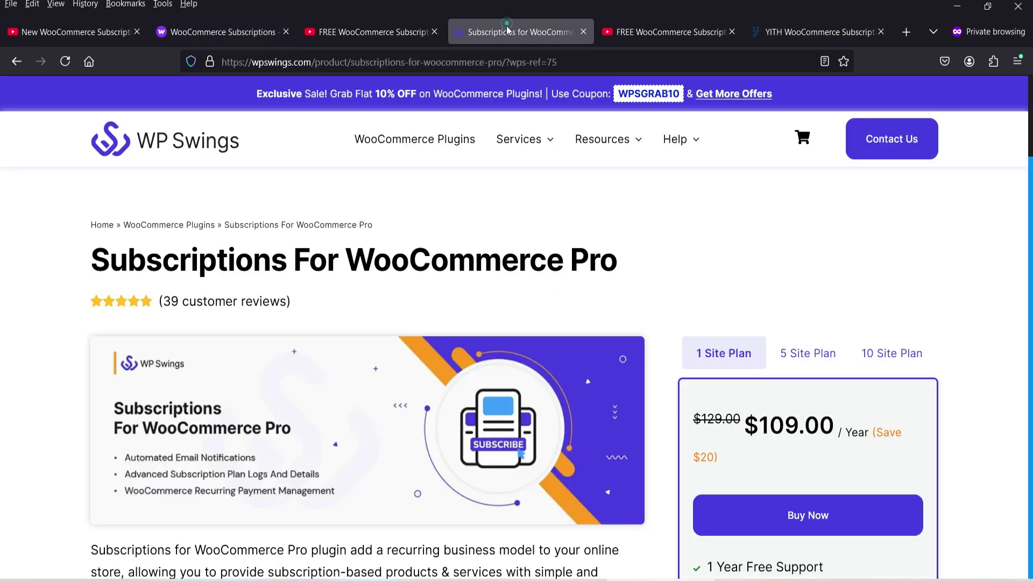
click(821, 31)
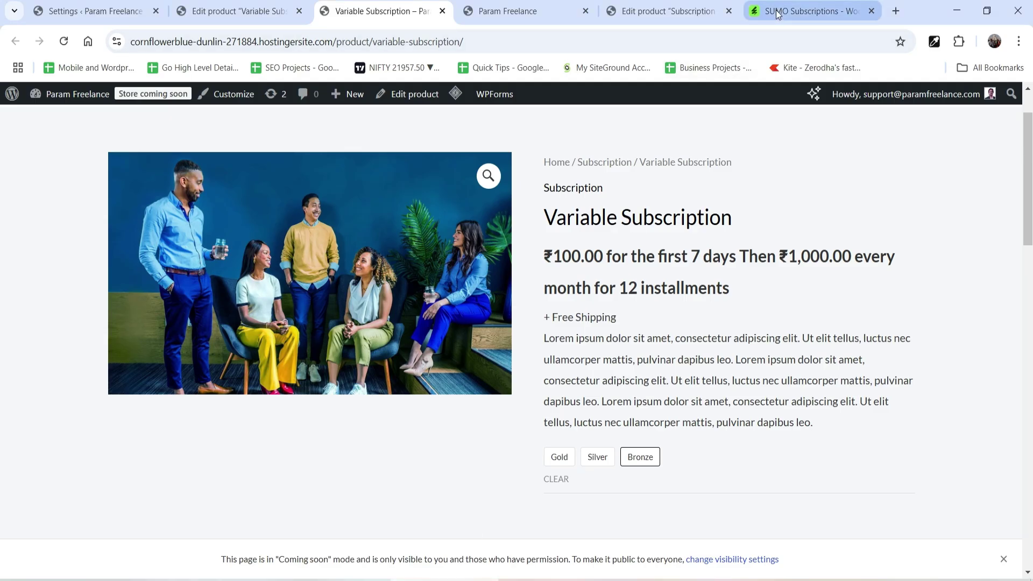
click(776, 9)
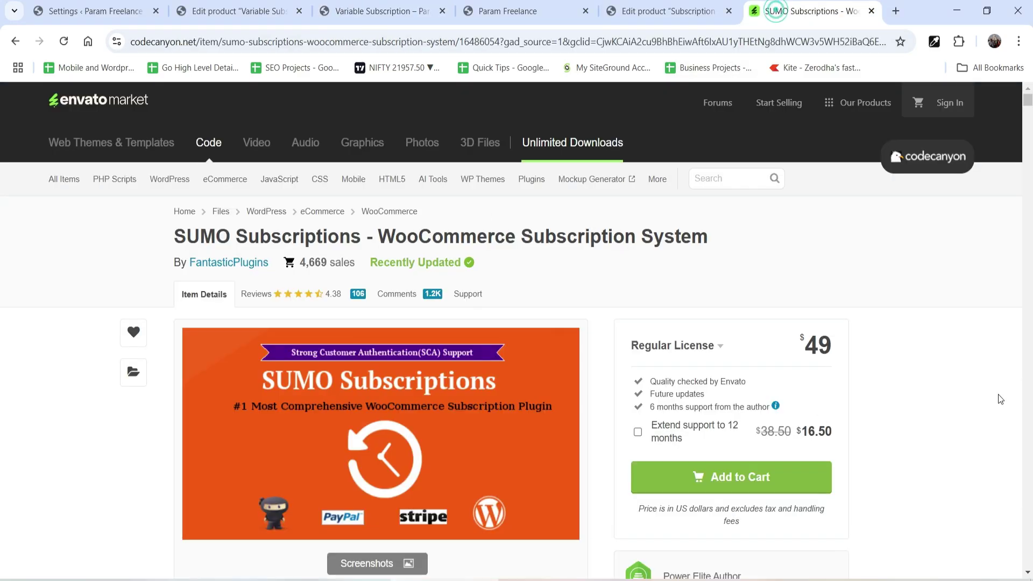